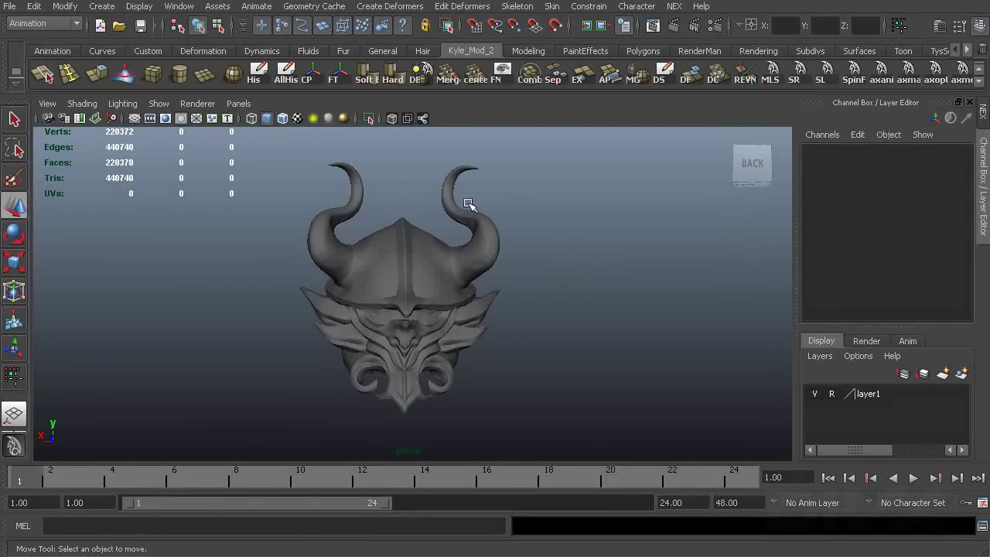
Examine the horned helmet and its carved face mask from several angles
{"action": "mouse_move", "coordinate": [576, 209]}
{"action": "left_mouse_down", "text": "alt"}
{"action": "mouse_move", "coordinate": [572, 242]}
{"action": "mouse_move", "coordinate": [570, 221]}
{"action": "left_mouse_up", "text": "alt"}
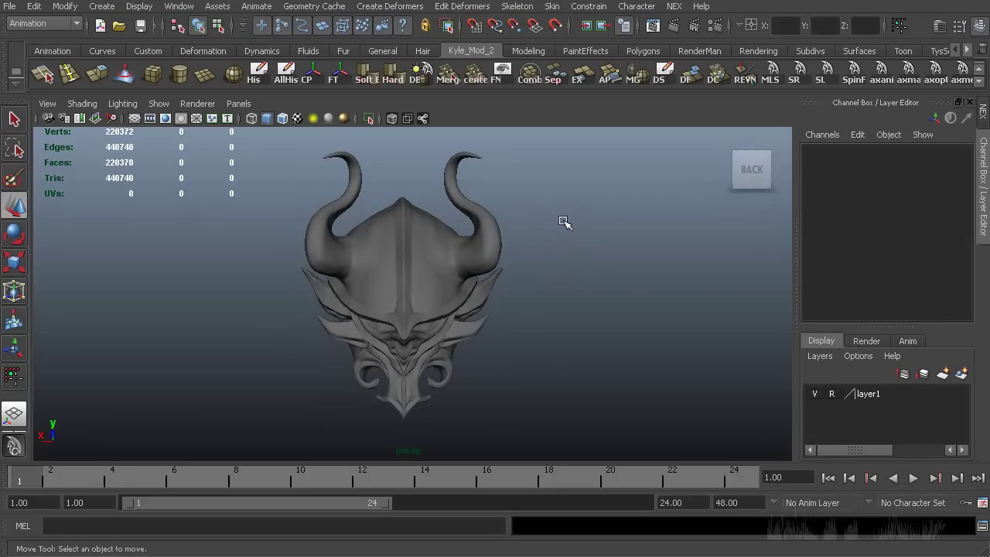
{"action": "left_click_drag", "start_coordinate": [531, 225], "coordinate": [587, 222], "text": "alt"}
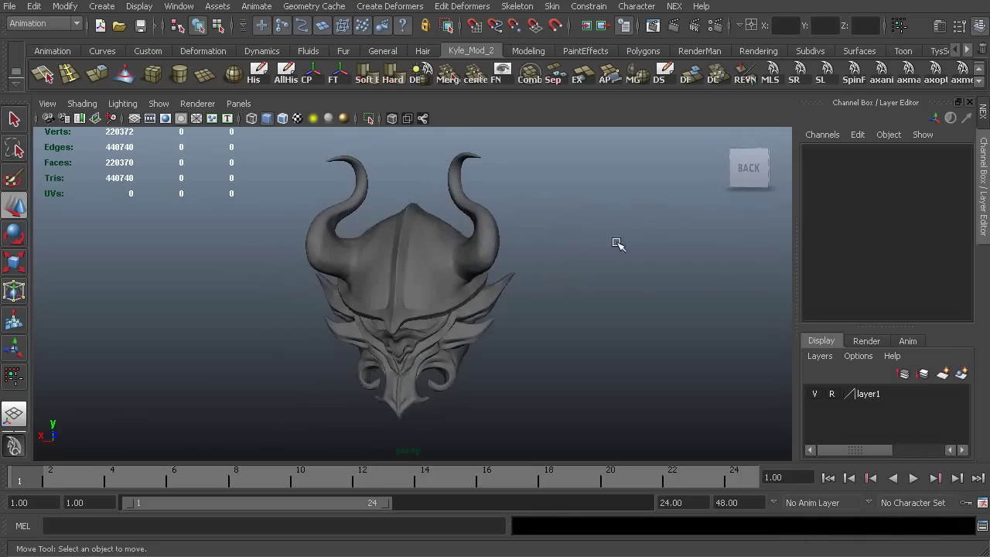
{"action": "left_click_drag", "start_coordinate": [621, 230], "coordinate": [559, 223], "text": "alt"}
{"action": "left_click_drag", "start_coordinate": [574, 266], "coordinate": [565, 257], "text": "alt"}
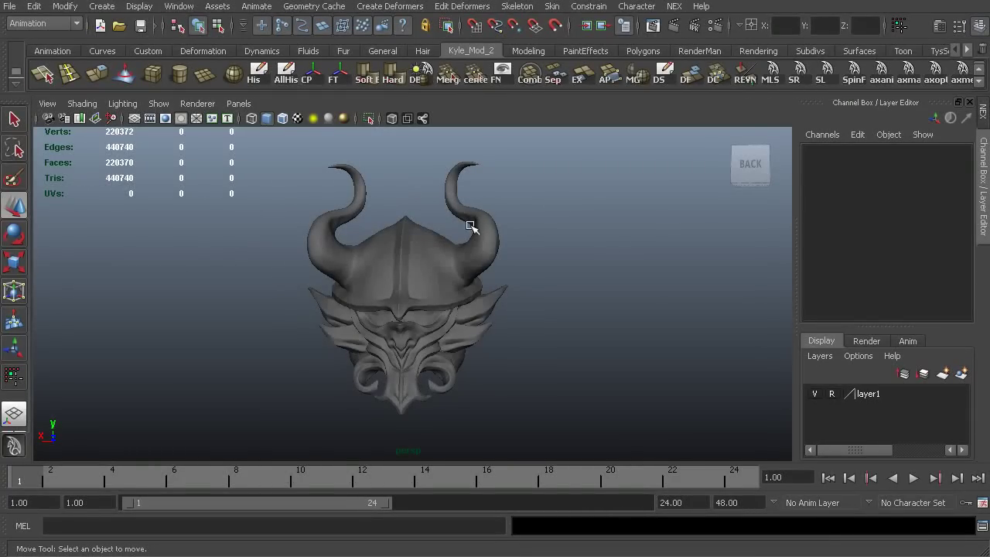
{"action": "left_click_drag", "start_coordinate": [568, 229], "coordinate": [579, 253], "text": "alt"}
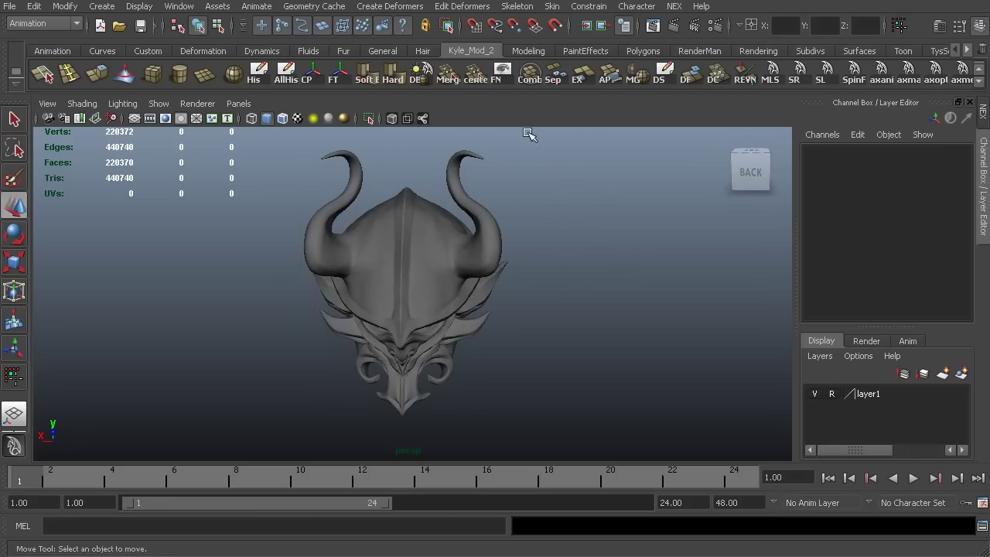
{"action": "left_click_drag", "start_coordinate": [477, 220], "coordinate": [529, 213], "text": "alt"}
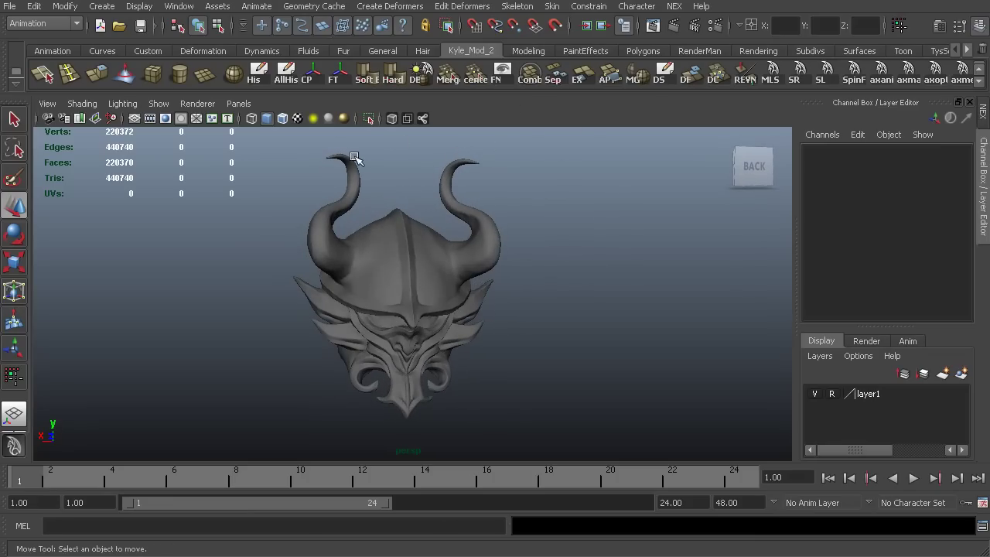
{"action": "right_click_drag", "start_coordinate": [398, 209], "coordinate": [474, 235], "text": "alt"}
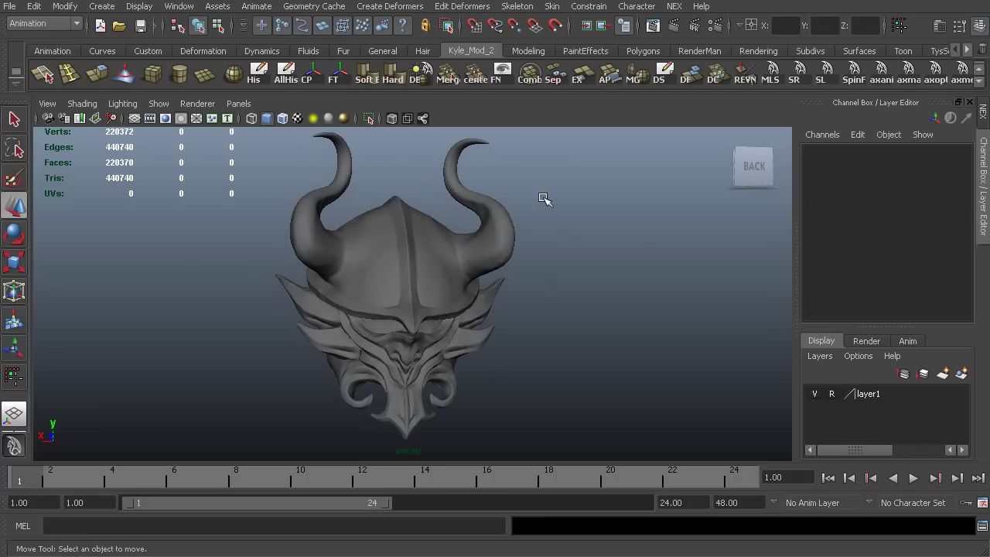
{"action": "left_click_drag", "start_coordinate": [562, 223], "coordinate": [510, 205], "text": "alt"}
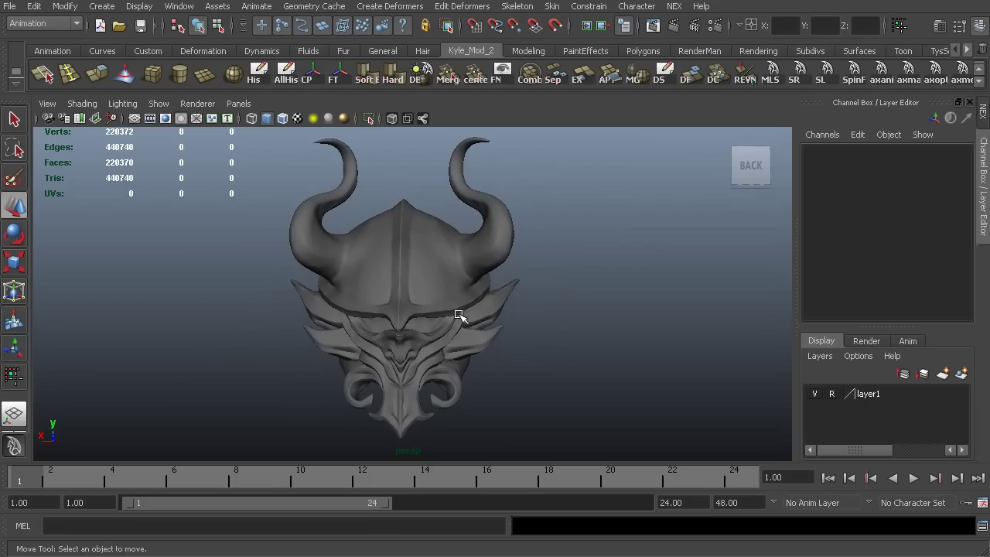
Take layer1 out of reference mode, select the helmet mesh, and set the layer back to reference to test its selectability
{"action": "left_click", "coordinate": [832, 393]}
{"action": "left_click", "coordinate": [480, 269]}
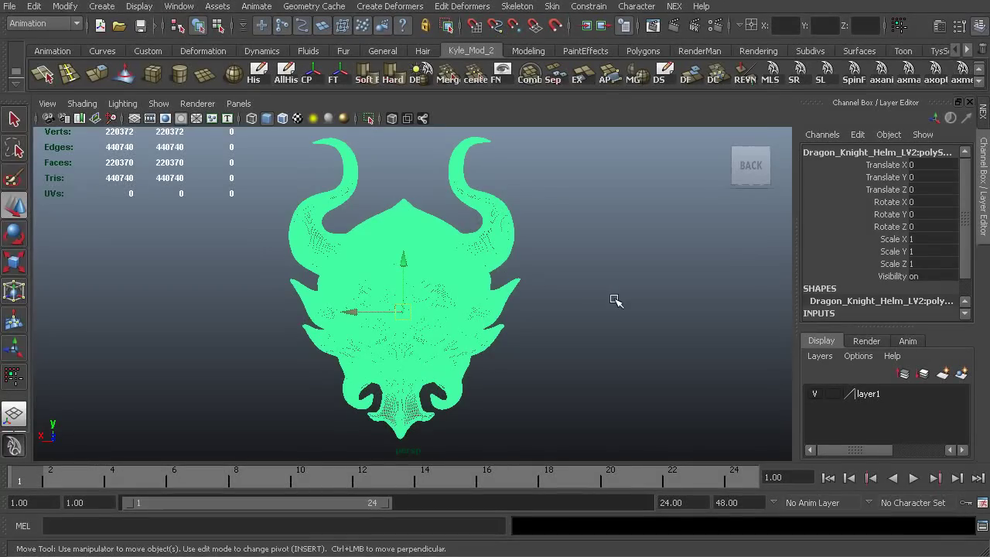
{"action": "left_click", "coordinate": [831, 395]}
{"action": "left_click", "coordinate": [832, 393]}
{"action": "left_click_drag", "start_coordinate": [578, 226], "coordinate": [476, 261]}
{"action": "left_click_drag", "start_coordinate": [551, 223], "coordinate": [475, 244]}
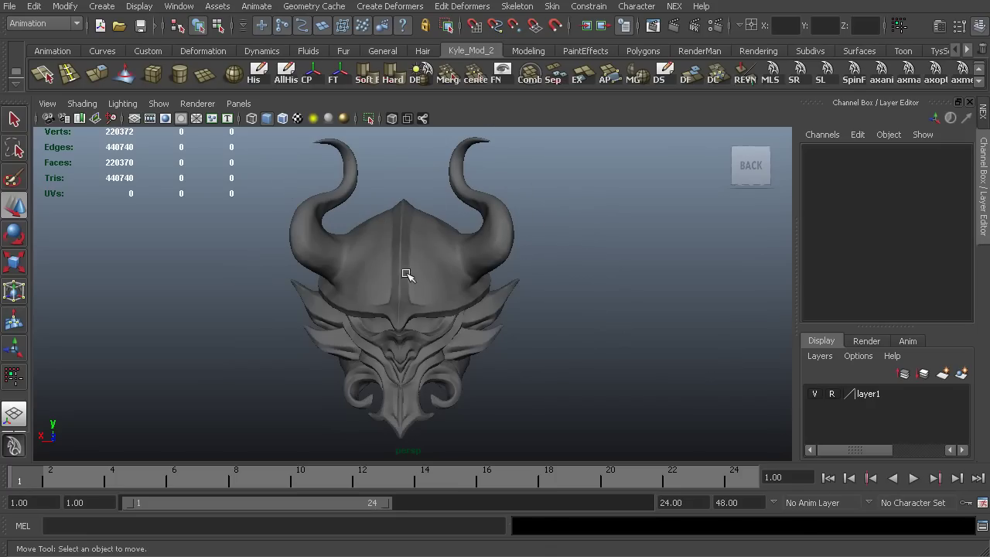
Constrain transforms to the other surface Dragon_Knight_Helm_LV2:polySurface1 with the NEX tools and activate Quad Draw
{"action": "left_click_drag", "start_coordinate": [564, 289], "coordinate": [515, 238], "text": "alt"}
{"action": "scroll", "coordinate": [559, 239], "scroll_direction": "up", "scroll_amount": 5}
{"action": "middle_click_drag", "start_coordinate": [437, 231], "coordinate": [430, 162], "text": "alt"}
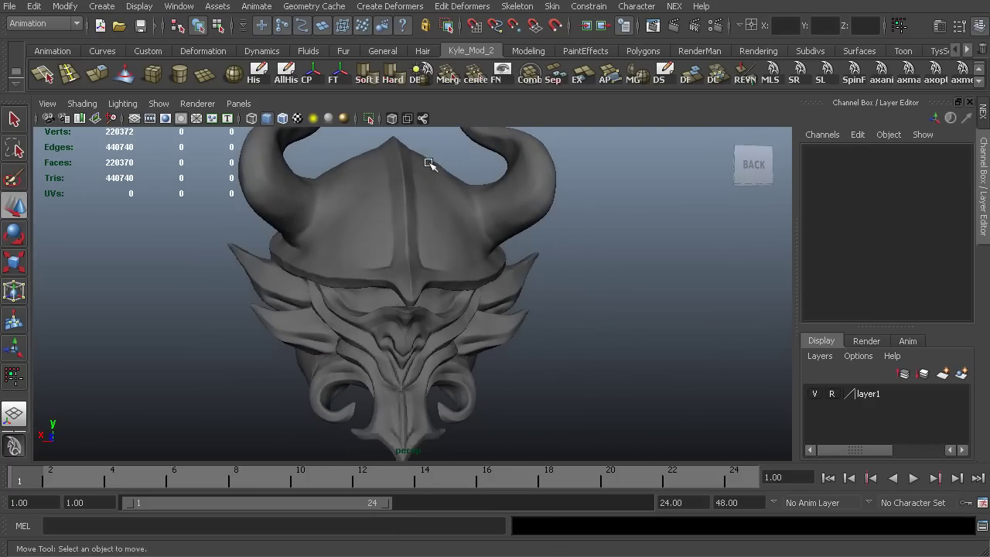
{"action": "left_click", "coordinate": [978, 28]}
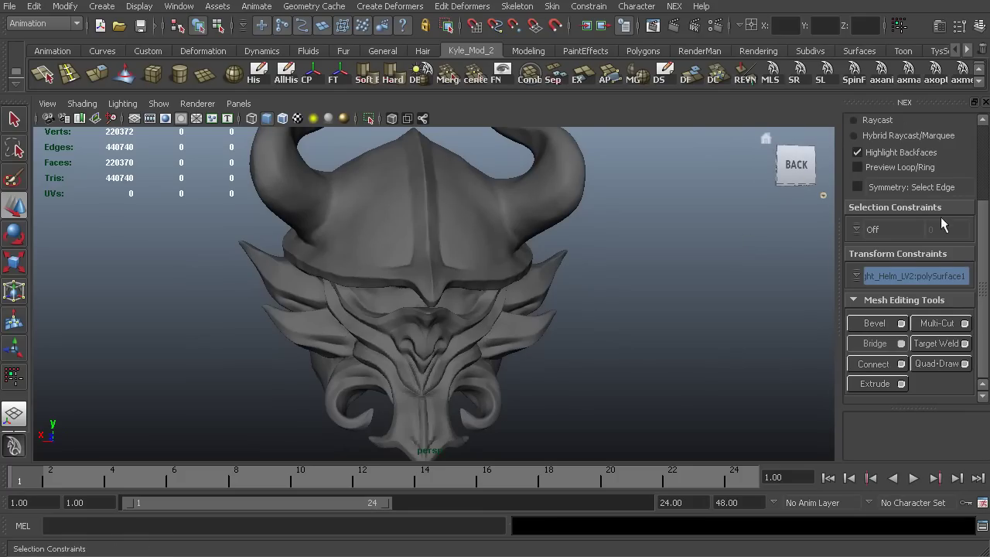
{"action": "scroll", "coordinate": [984, 204], "scroll_direction": "up", "scroll_amount": 5}
{"action": "scroll", "coordinate": [980, 202], "scroll_direction": "down", "scroll_amount": 5}
{"action": "left_click", "coordinate": [856, 276]}
{"action": "mouse_move", "coordinate": [884, 333]}
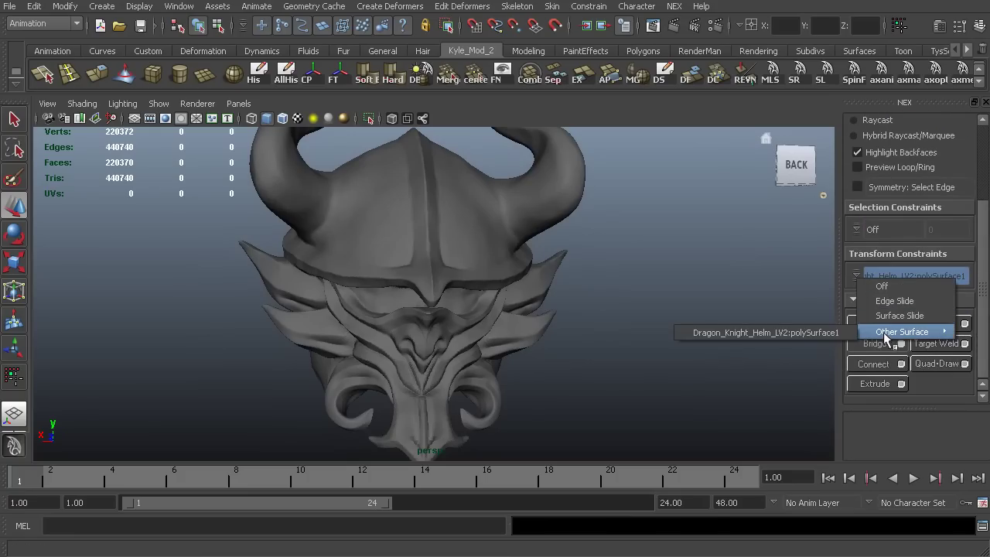
{"action": "left_click", "coordinate": [682, 333]}
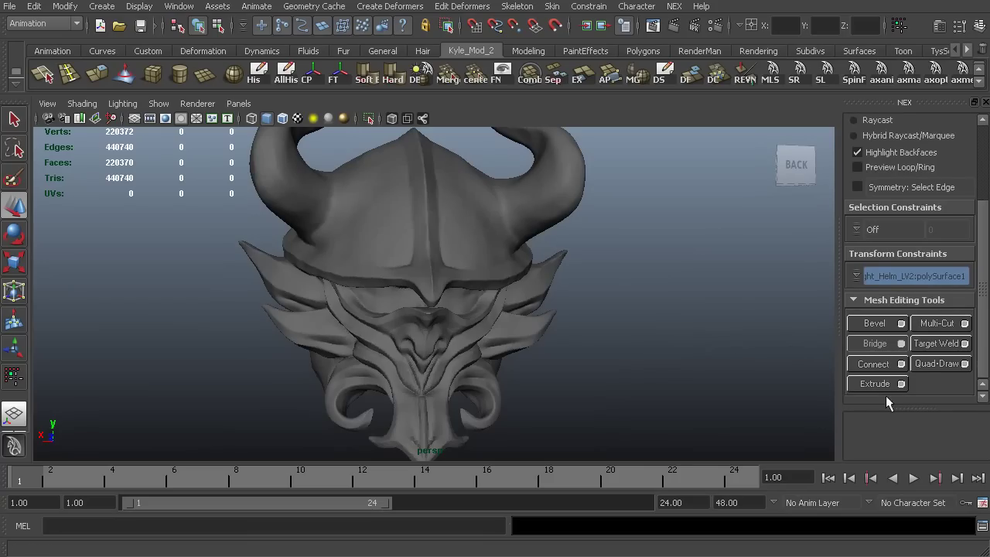
{"action": "left_click", "coordinate": [950, 370]}
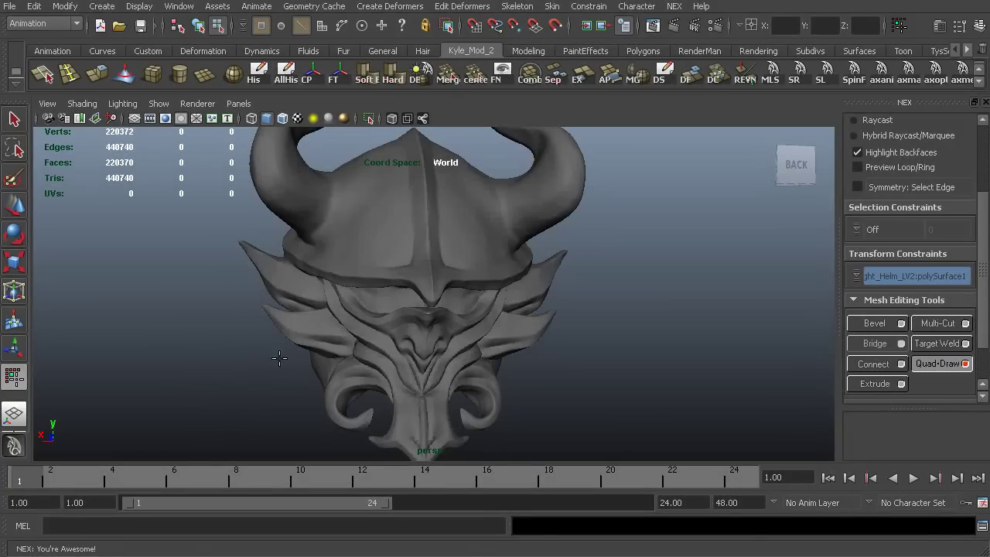
Examine the helmet's dome, horns and face mask from near and far to judge the shapes for retopology
{"action": "right_click_drag", "start_coordinate": [649, 180], "coordinate": [627, 201], "text": "alt"}
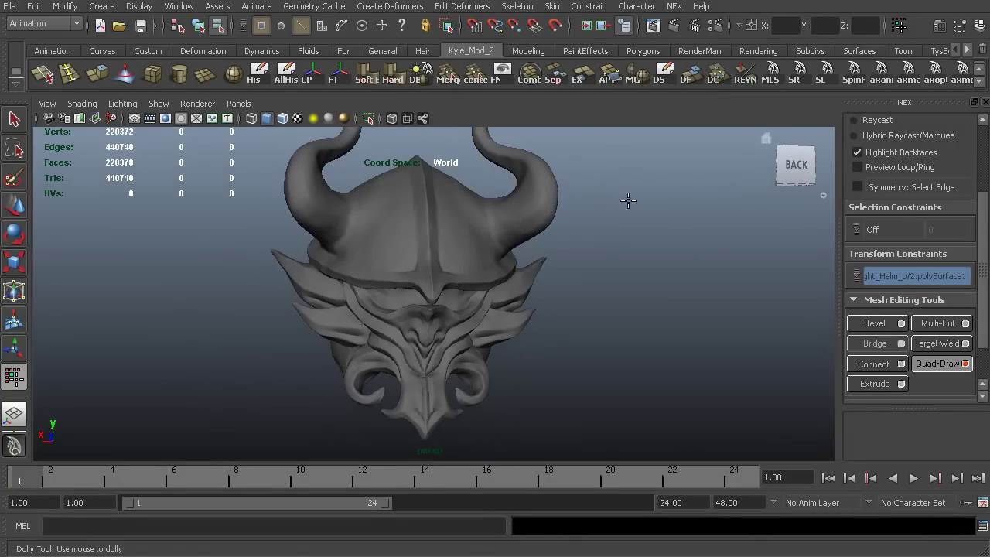
{"action": "right_click_drag", "start_coordinate": [696, 242], "coordinate": [659, 186], "text": "alt"}
{"action": "left_click_drag", "start_coordinate": [658, 186], "coordinate": [577, 206], "text": "alt"}
{"action": "middle_click_drag", "start_coordinate": [576, 205], "coordinate": [558, 212], "text": "alt"}
{"action": "right_click_drag", "start_coordinate": [559, 212], "coordinate": [647, 216], "text": "alt"}
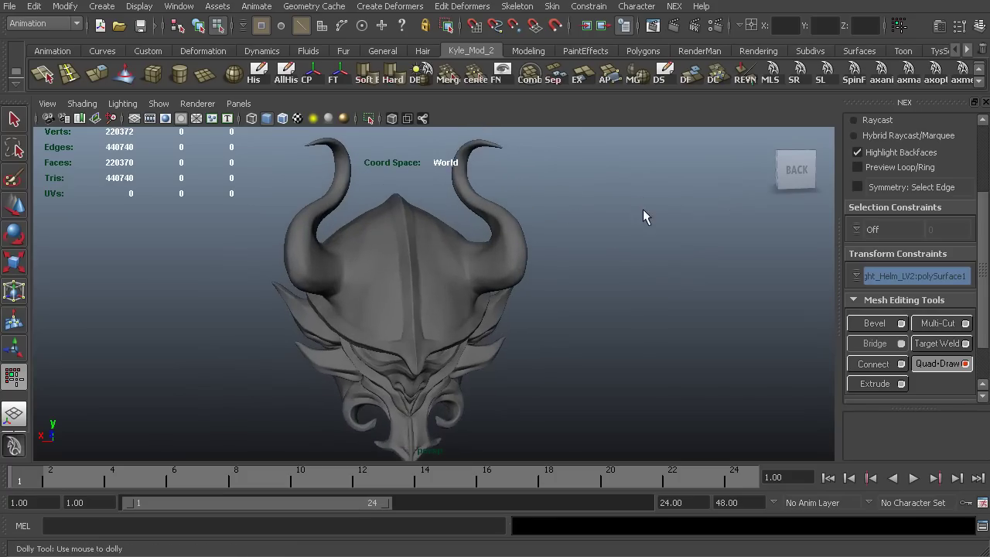
{"action": "left_click_drag", "start_coordinate": [647, 216], "coordinate": [656, 272], "text": "alt"}
{"action": "right_click_drag", "start_coordinate": [651, 258], "coordinate": [556, 216], "text": "alt"}
{"action": "middle_click_drag", "start_coordinate": [509, 199], "coordinate": [517, 166], "text": "alt"}
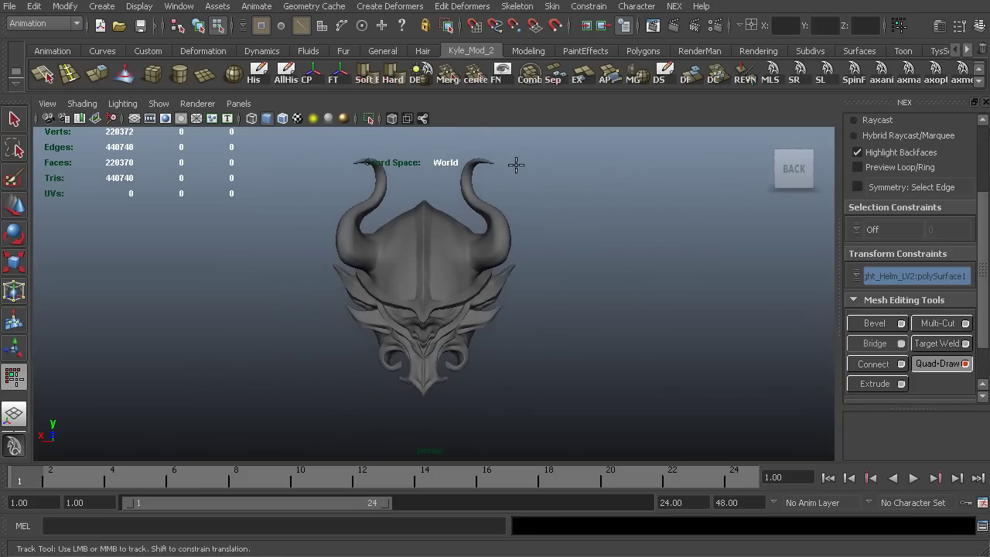
{"action": "right_click_drag", "start_coordinate": [517, 181], "coordinate": [636, 203], "text": "alt"}
{"action": "left_click_drag", "start_coordinate": [635, 203], "coordinate": [601, 270], "text": "alt"}
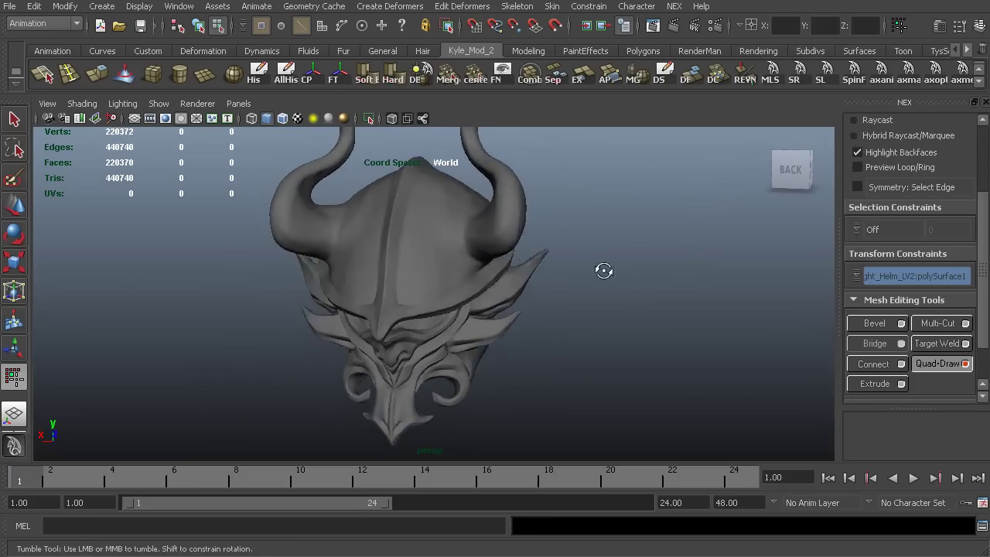
Draw three connected quads with Quad Draw on the helmet's dome, beside the central ridge and above the brim
{"action": "right_click_drag", "start_coordinate": [601, 270], "coordinate": [619, 291], "text": "alt"}
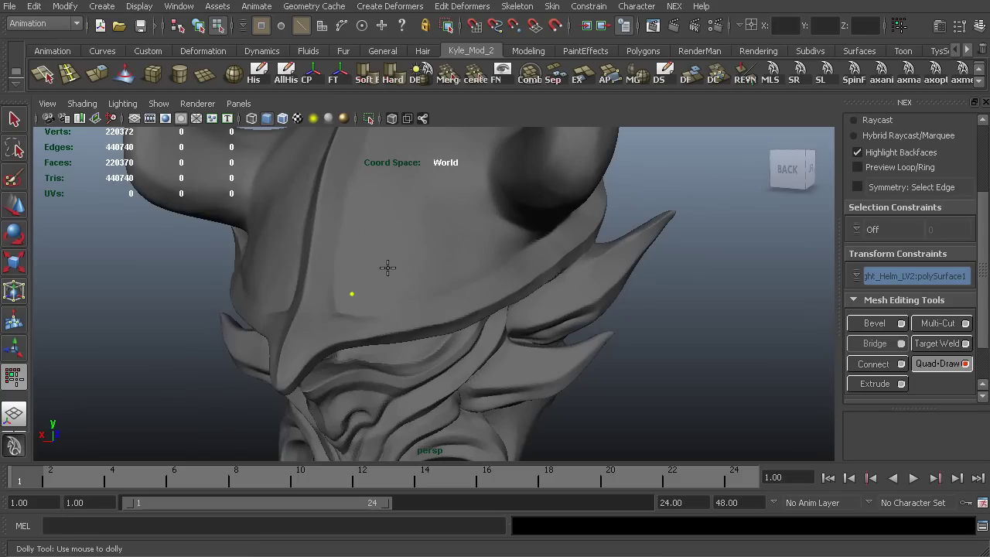
{"action": "left_click", "coordinate": [378, 245]}
{"action": "left_click", "coordinate": [363, 267], "text": "shift"}
{"action": "left_click", "coordinate": [425, 296]}
{"action": "left_click", "coordinate": [402, 282], "text": "shift"}
{"action": "left_click", "coordinate": [412, 236]}
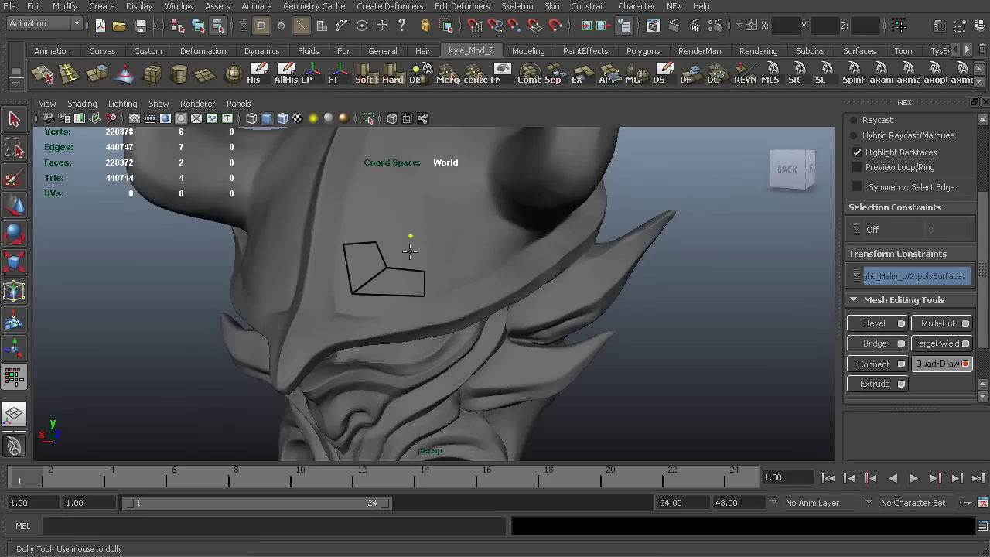
{"action": "left_click", "coordinate": [403, 254], "text": "shift"}
Extend the dome patch with two quads along its upper edge and two more on the side towards the horn
{"action": "left_click", "coordinate": [361, 223], "text": "shift"}
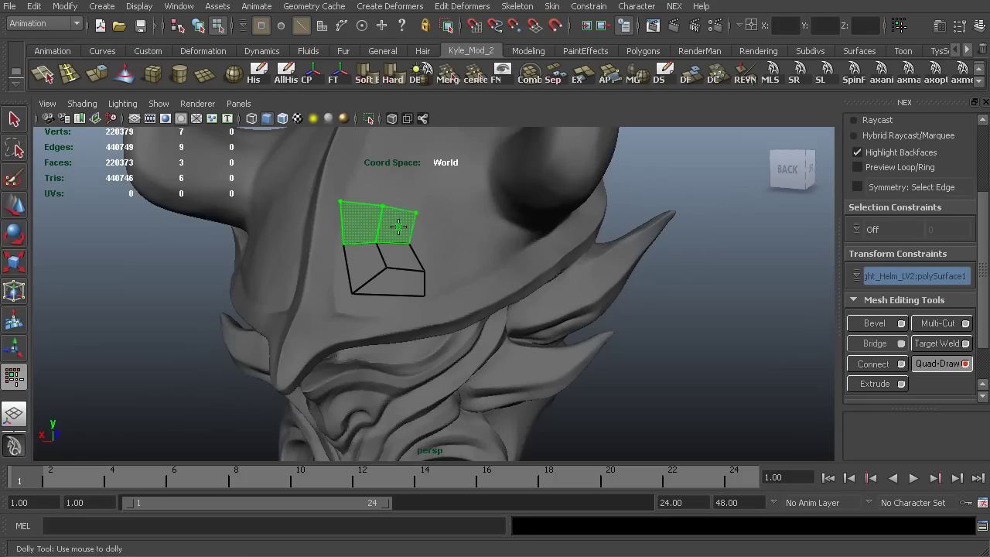
{"action": "left_click", "coordinate": [397, 225], "text": "shift"}
{"action": "left_click", "coordinate": [448, 244]}
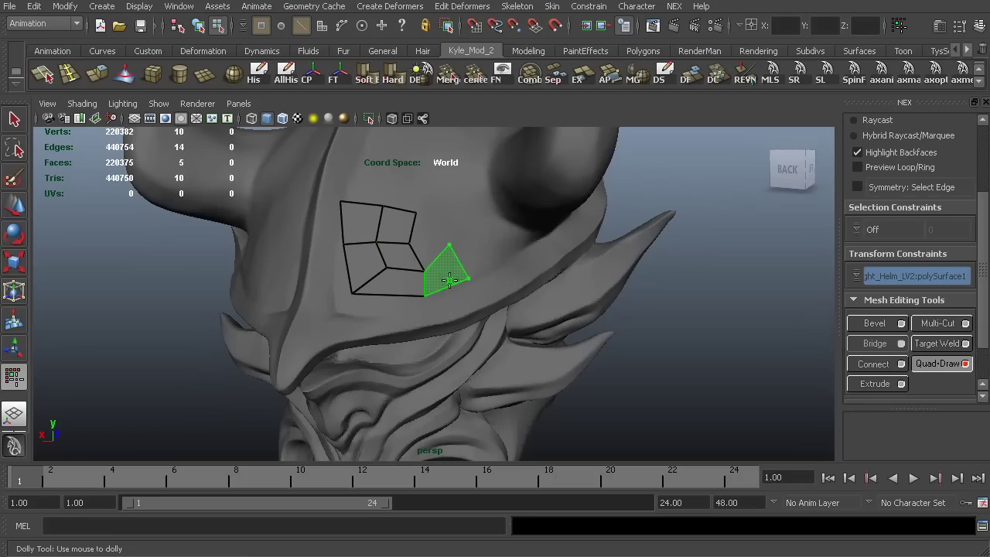
{"action": "left_click_drag", "start_coordinate": [452, 280], "coordinate": [425, 238], "text": "shift"}
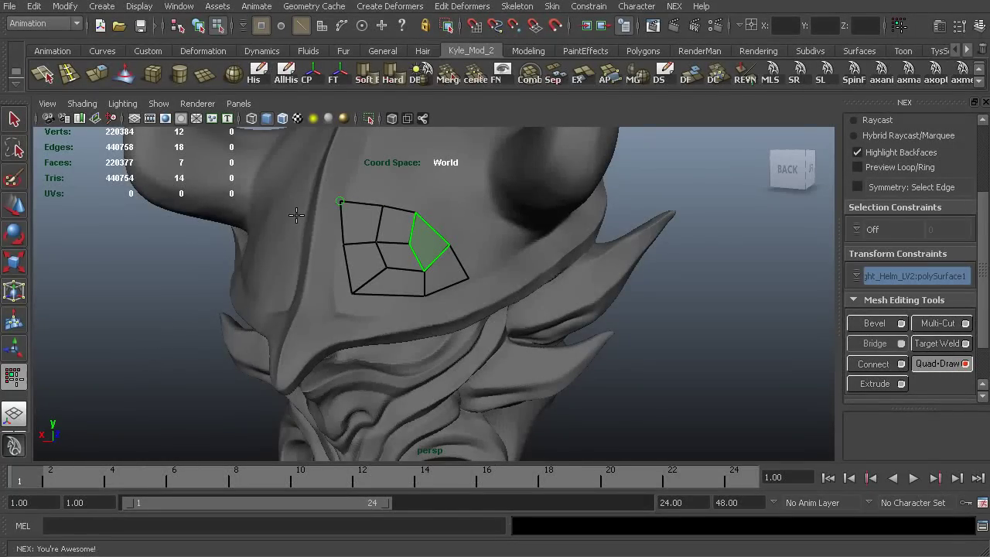
Reposition the vertices along the patch's upper edge, ridge side and centre to even out the quads
{"action": "scroll", "coordinate": [386, 215], "scroll_direction": "up", "scroll_amount": 3}
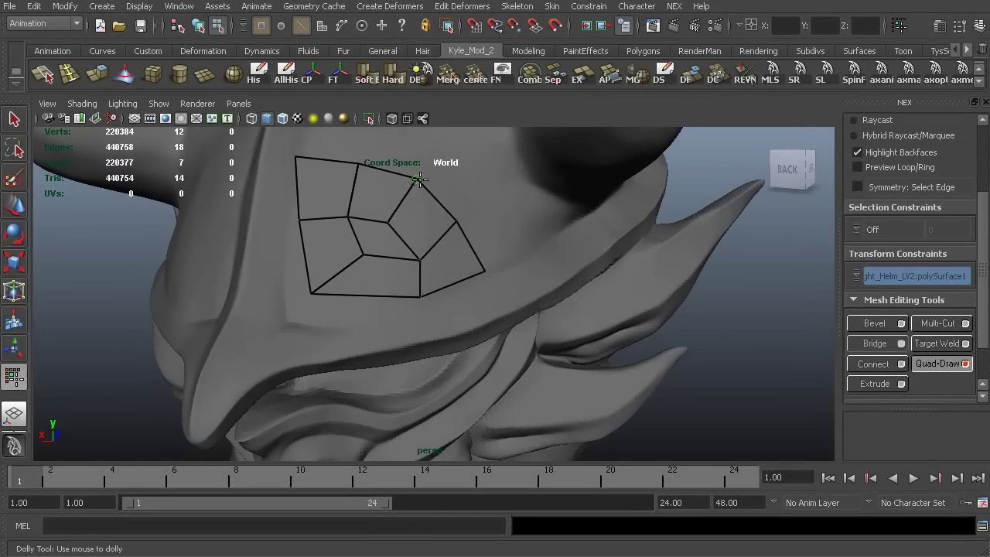
{"action": "middle_click_drag", "start_coordinate": [389, 220], "coordinate": [381, 234], "text": "alt"}
{"action": "left_click_drag", "start_coordinate": [372, 241], "coordinate": [375, 232]}
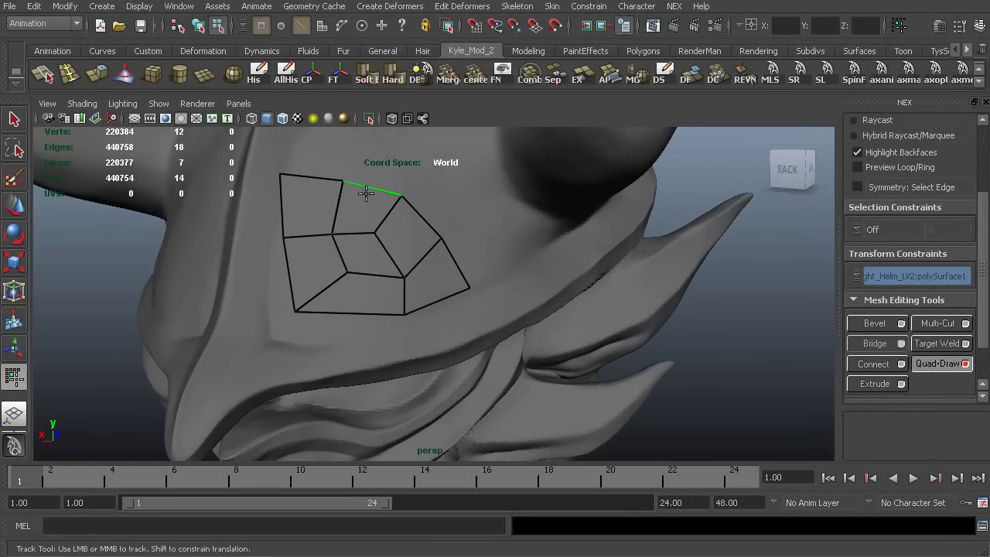
{"action": "mouse_move", "coordinate": [279, 174]}
{"action": "left_mouse_down"}
{"action": "mouse_move", "coordinate": [304, 172]}
{"action": "mouse_move", "coordinate": [296, 175]}
{"action": "left_mouse_up"}
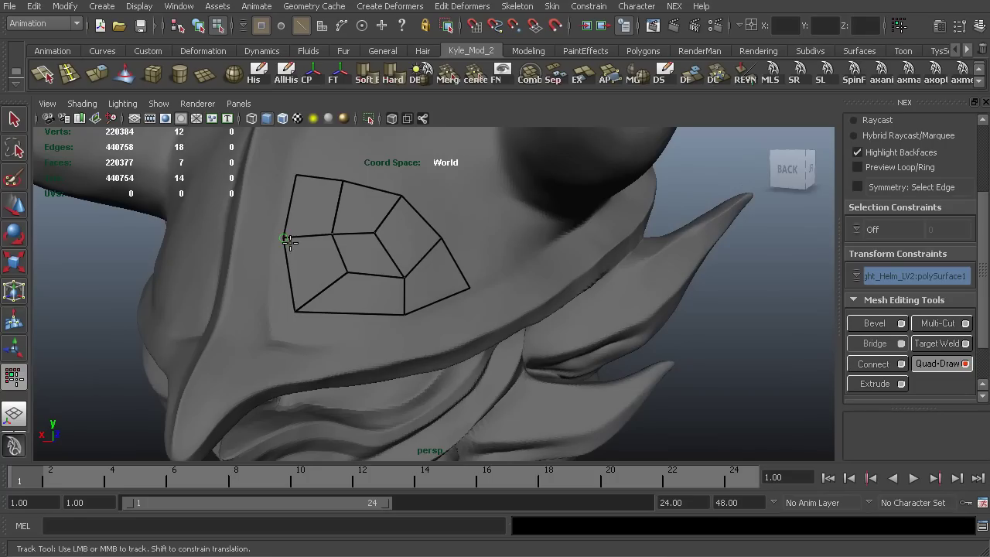
{"action": "left_click_drag", "start_coordinate": [284, 238], "coordinate": [288, 236]}
{"action": "left_click_drag", "start_coordinate": [344, 181], "coordinate": [352, 181]}
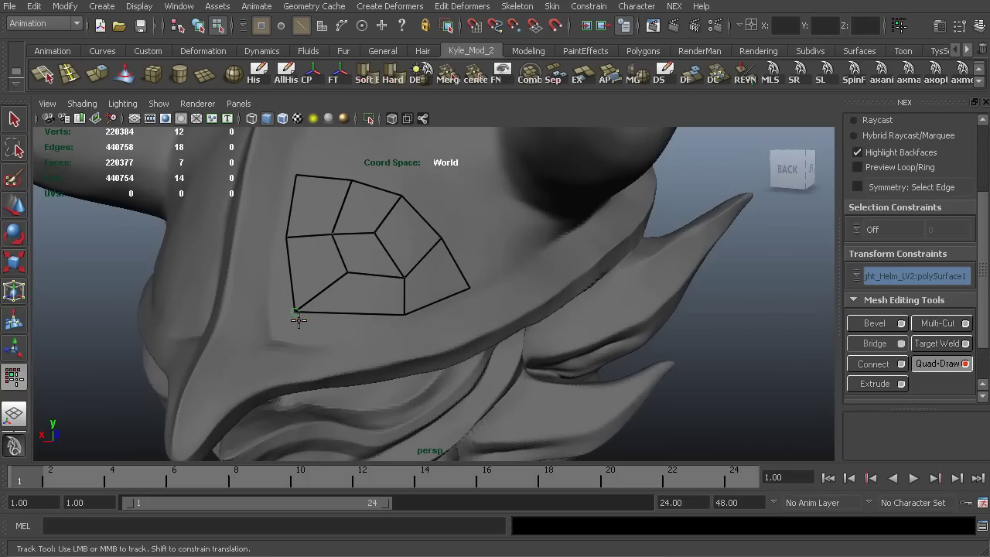
{"action": "left_click_drag", "start_coordinate": [404, 276], "coordinate": [391, 276]}
Add a narrow border quad along the lower part of the patch's edge facing the central ridge
{"action": "left_click", "coordinate": [277, 341]}
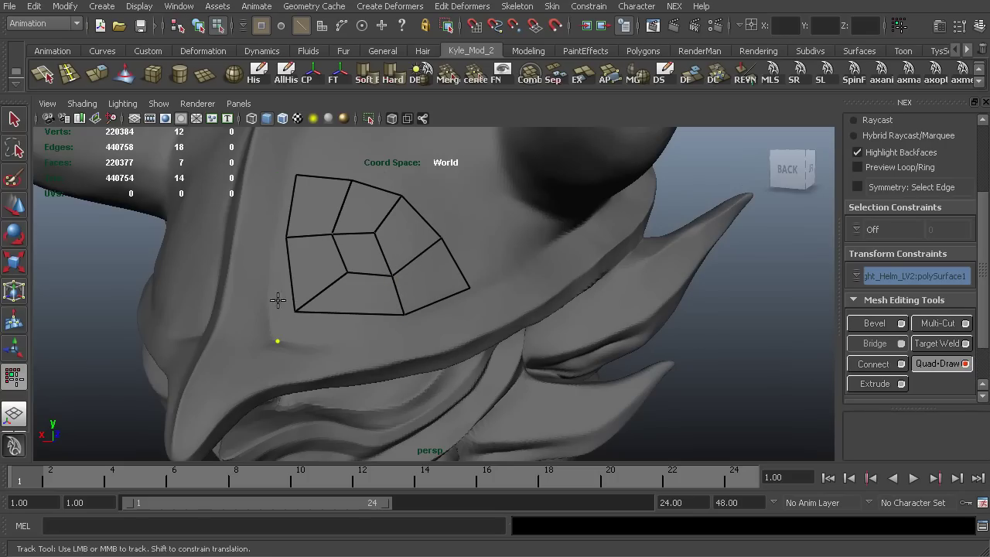
{"action": "left_click", "coordinate": [270, 241]}
{"action": "left_click", "coordinate": [279, 290], "text": "shift"}
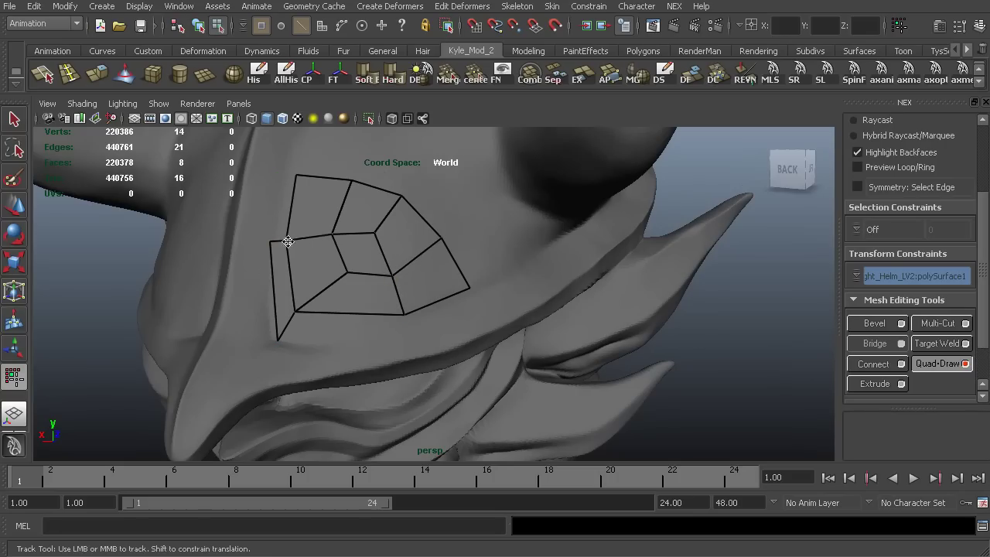
Move the patch's lower ridge-side vertex down, closer to the outer corner of the narrow border quad
{"action": "right_click_drag", "start_coordinate": [295, 306], "coordinate": [192, 246], "text": "alt"}
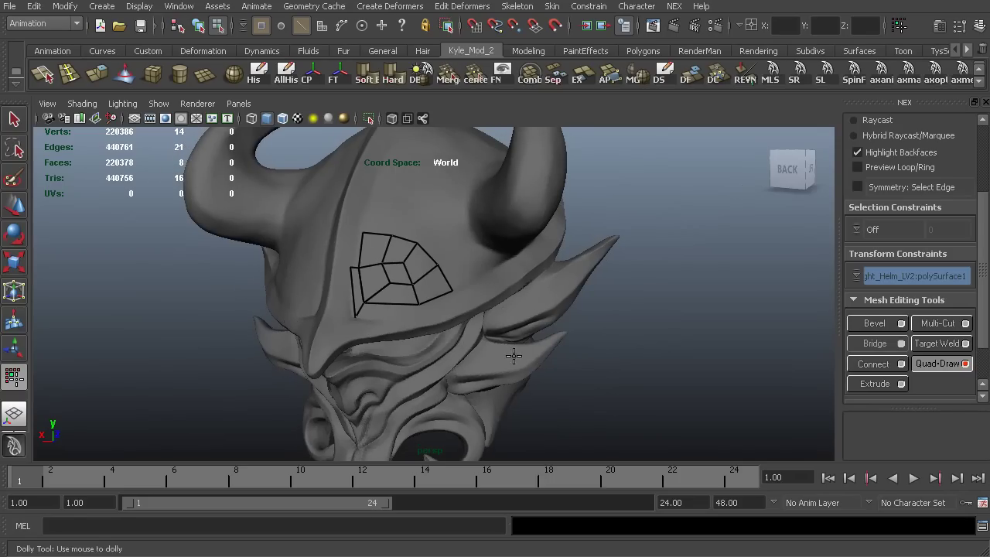
{"action": "left_click_drag", "start_coordinate": [446, 341], "coordinate": [499, 324], "text": "alt"}
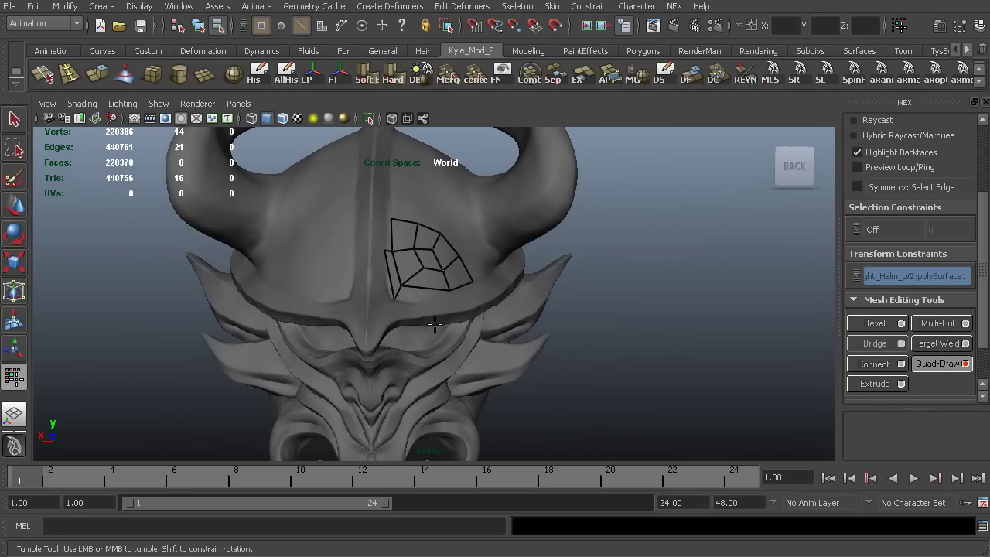
{"action": "left_click", "coordinate": [393, 275], "text": "shift"}
{"action": "right_click_drag", "start_coordinate": [316, 270], "coordinate": [433, 309], "text": "alt"}
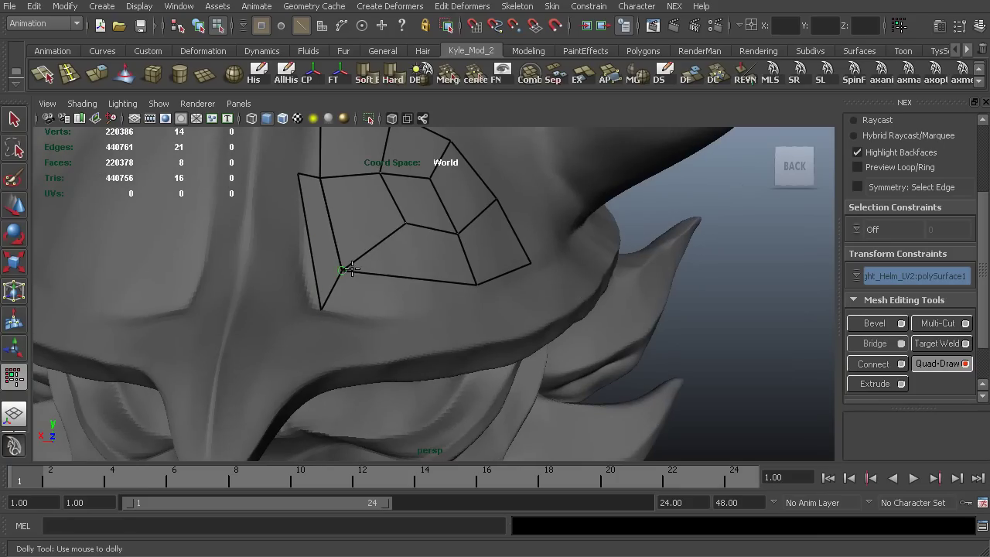
{"action": "left_click_drag", "start_coordinate": [350, 270], "coordinate": [348, 286]}
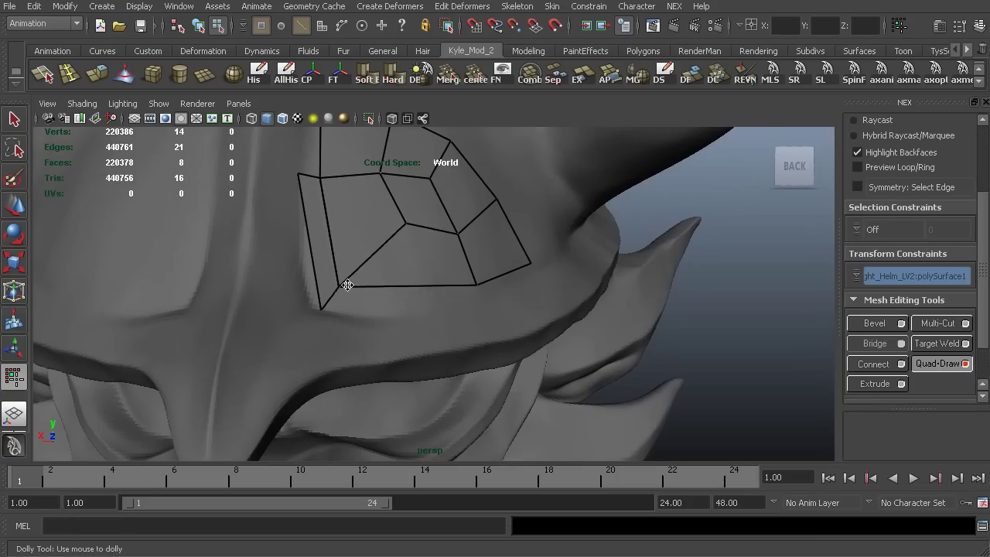
Add two narrow border quads along the patch's lower edge, continuing the border strip towards the horn side
{"action": "left_click", "coordinate": [480, 303], "text": "shift"}
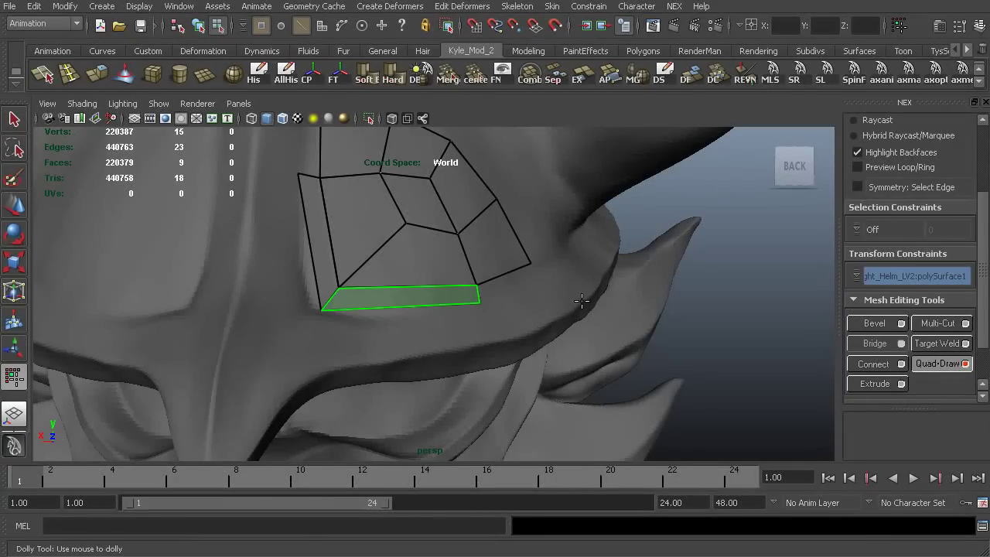
{"action": "left_click", "coordinate": [537, 283]}
{"action": "left_click", "coordinate": [511, 281], "text": "shift"}
{"action": "right_click_drag", "start_coordinate": [521, 216], "coordinate": [480, 316], "text": "alt"}
{"action": "mouse_move", "coordinate": [481, 316]}
{"action": "left_mouse_down", "text": "alt"}
{"action": "mouse_move", "coordinate": [327, 265]}
{"action": "mouse_move", "coordinate": [357, 284]}
{"action": "mouse_move", "coordinate": [321, 288]}
{"action": "left_mouse_up", "text": "alt"}
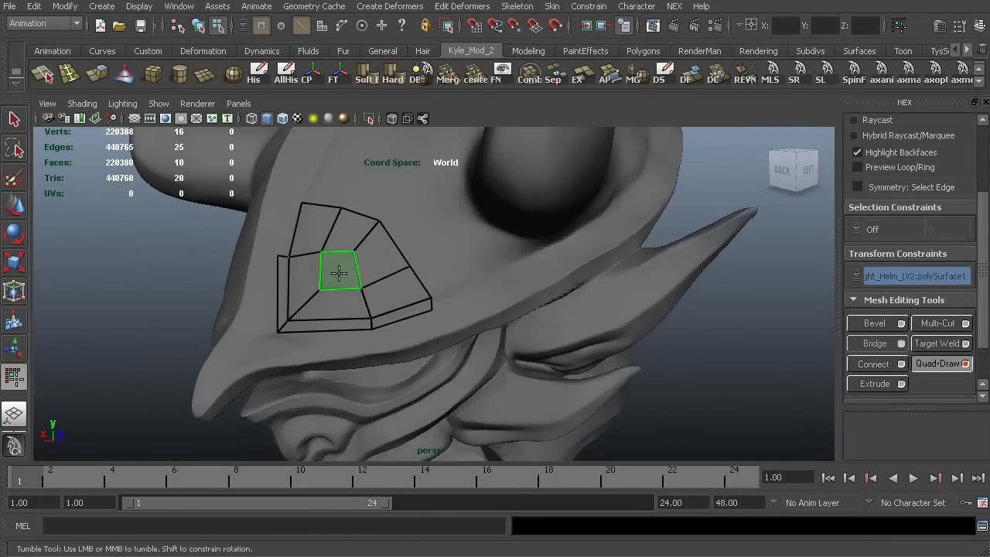
Extend the forehead patch with two quads on its horn-side end and a row of three quads along its upper edge
{"action": "left_click", "coordinate": [448, 248]}
{"action": "left_click", "coordinate": [473, 284]}
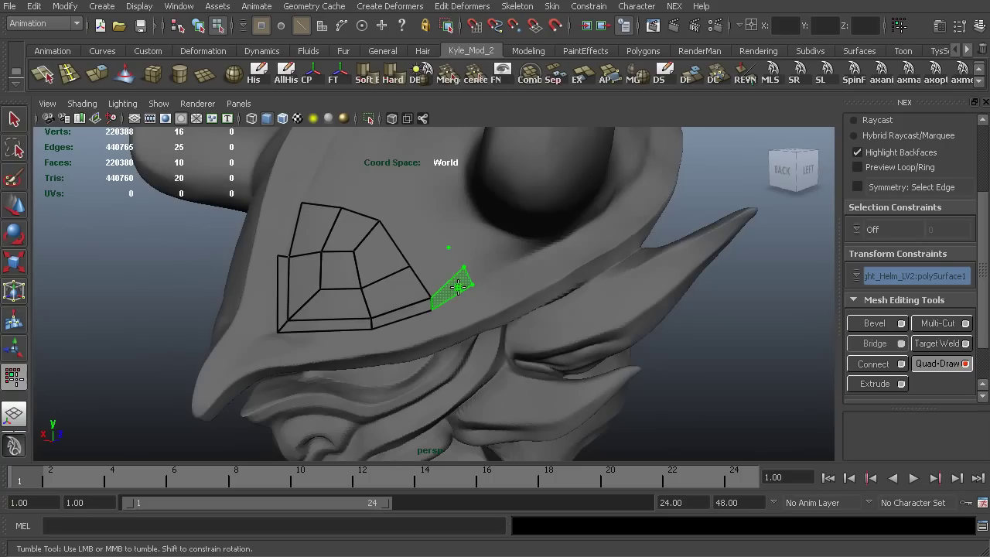
{"action": "left_click", "coordinate": [457, 287], "text": "shift"}
{"action": "left_click", "coordinate": [438, 271], "text": "shift"}
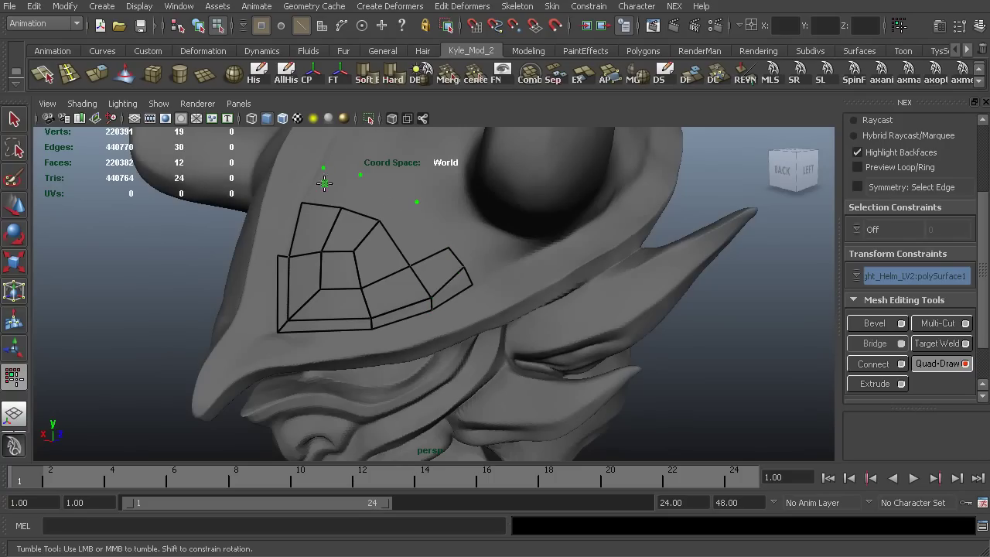
{"action": "left_click_drag", "start_coordinate": [337, 188], "coordinate": [414, 230], "text": "shift"}
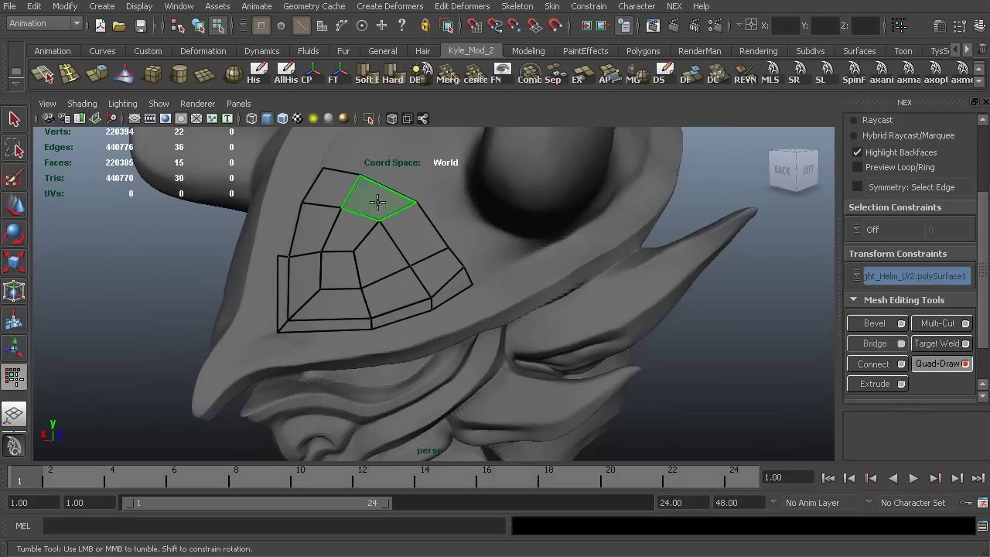
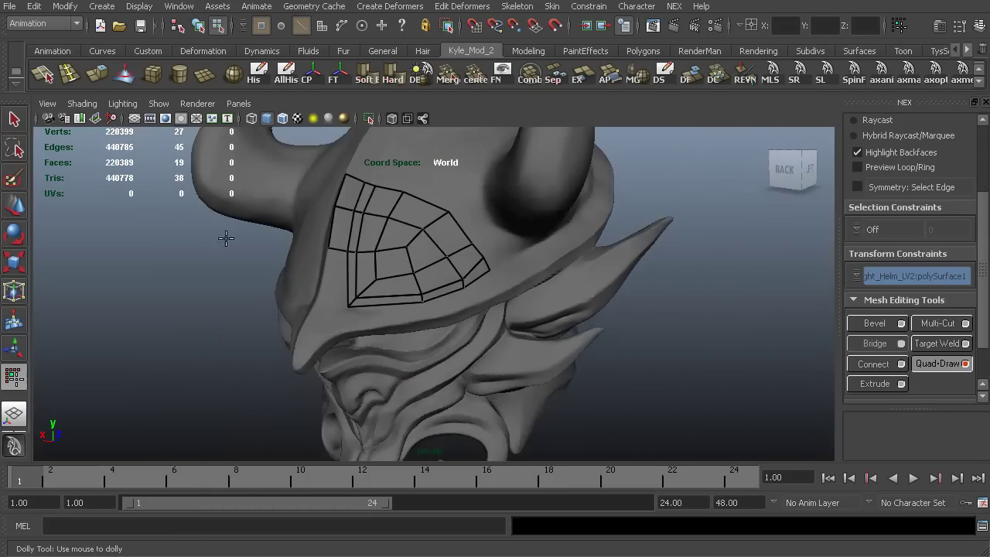
Start a quad ring around the horn's base by drawing three quads from its front to its outer side
{"action": "left_click_drag", "start_coordinate": [269, 346], "coordinate": [321, 290], "text": "alt"}
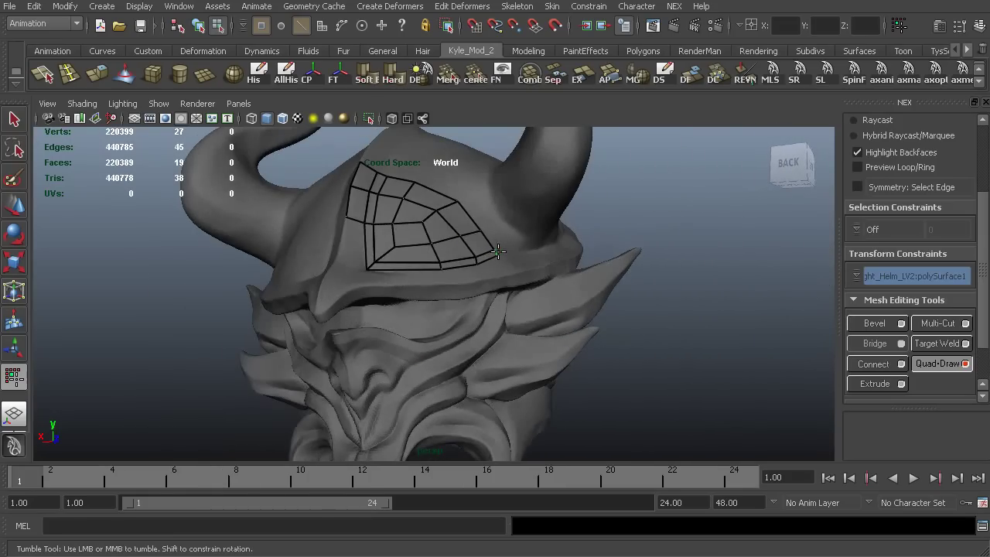
{"action": "right_click_drag", "start_coordinate": [533, 194], "coordinate": [654, 166], "text": "alt"}
{"action": "middle_click_drag", "start_coordinate": [545, 135], "coordinate": [424, 227], "text": "alt"}
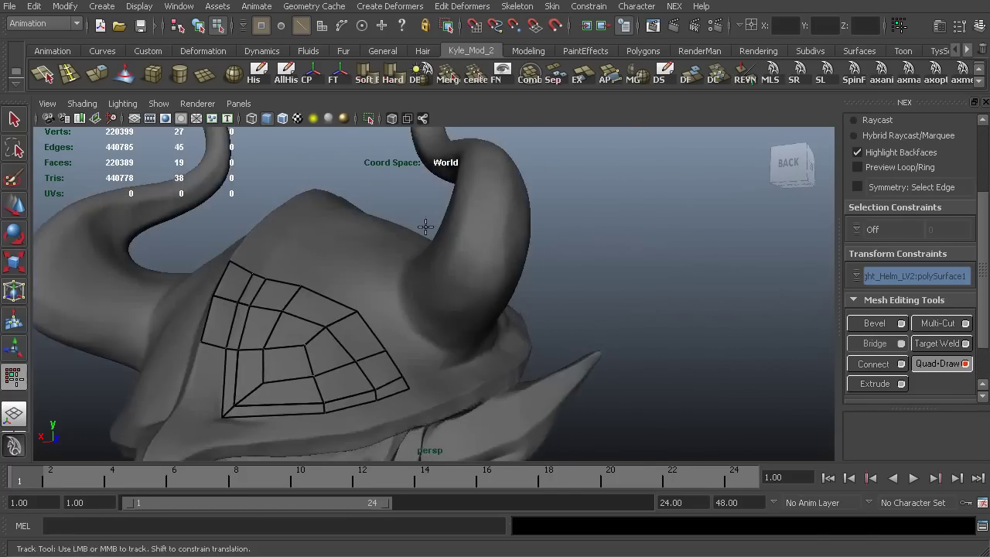
{"action": "right_click_drag", "start_coordinate": [424, 227], "coordinate": [553, 287], "text": "alt"}
{"action": "left_click_drag", "start_coordinate": [554, 286], "coordinate": [471, 279], "text": "alt"}
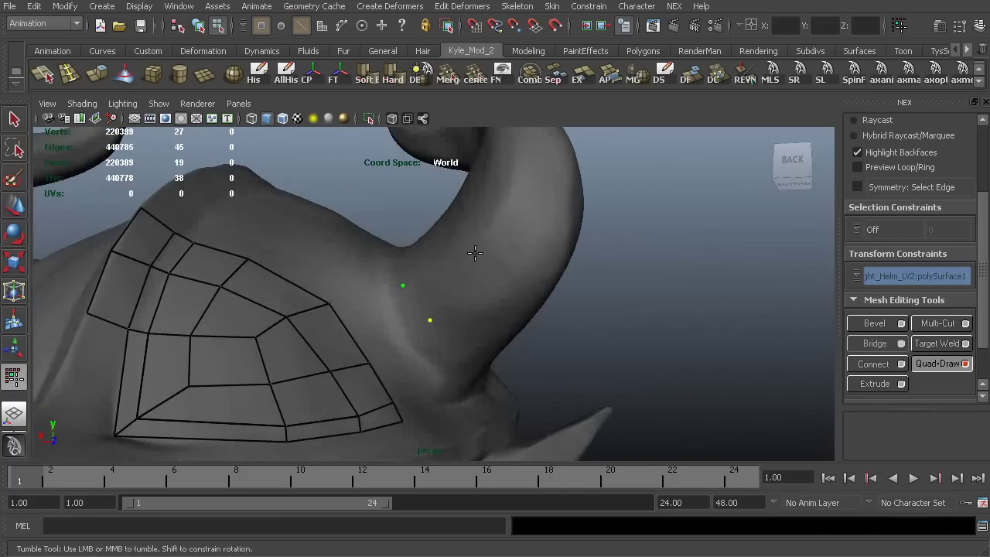
{"action": "left_click", "coordinate": [462, 288], "text": "shift"}
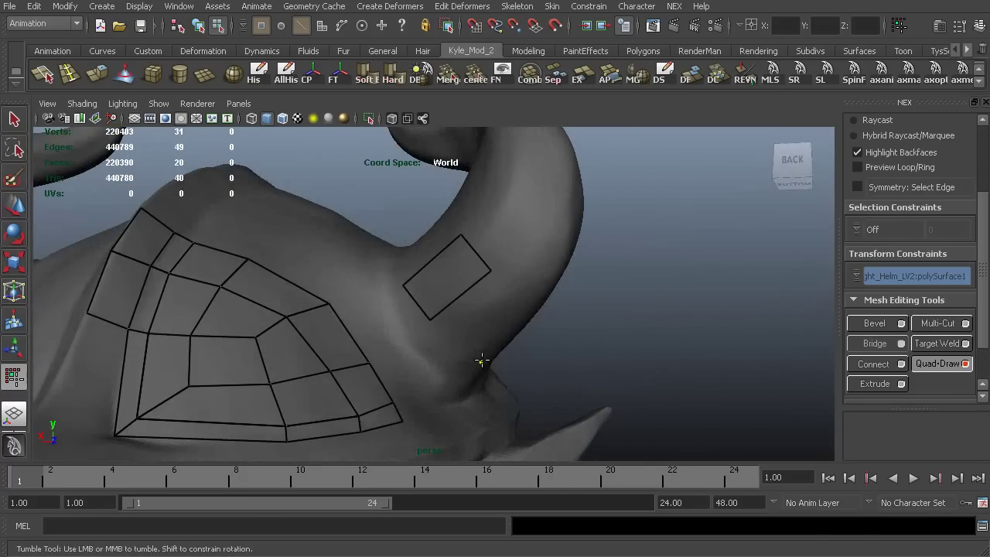
{"action": "left_click", "coordinate": [484, 316], "text": "shift"}
{"action": "mouse_move", "coordinate": [517, 324]}
{"action": "left_mouse_down", "text": "alt"}
{"action": "mouse_move", "coordinate": [555, 348]}
{"action": "mouse_move", "coordinate": [526, 295]}
{"action": "mouse_move", "coordinate": [543, 296]}
{"action": "mouse_move", "coordinate": [529, 267]}
{"action": "left_mouse_up", "text": "alt"}
{"action": "left_click", "coordinate": [492, 309], "text": "shift"}
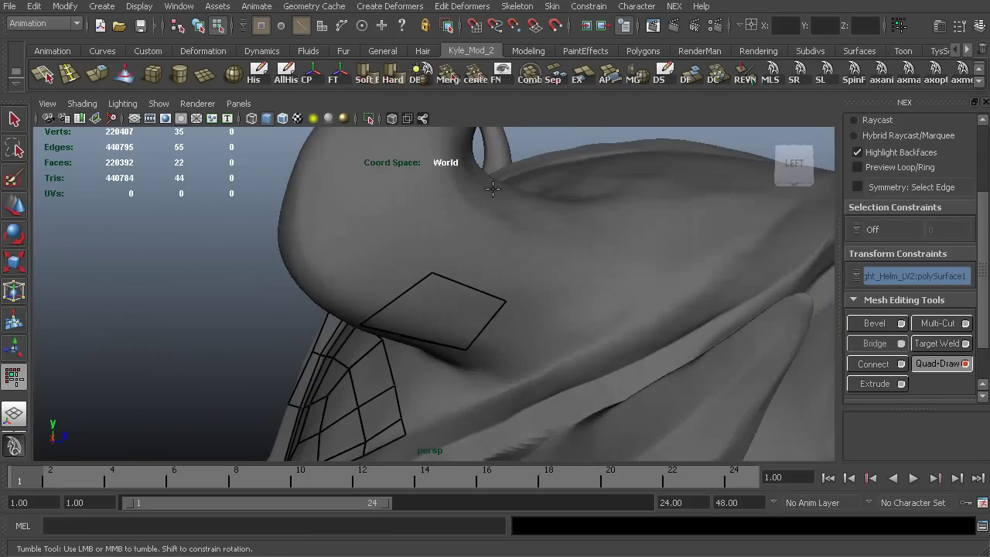
Continue the horn ring with four more quads around the back and inner side, closing it against the first quad
{"action": "left_click", "coordinate": [565, 221], "text": "shift"}
{"action": "left_click_drag", "start_coordinate": [566, 221], "coordinate": [431, 284], "text": "alt"}
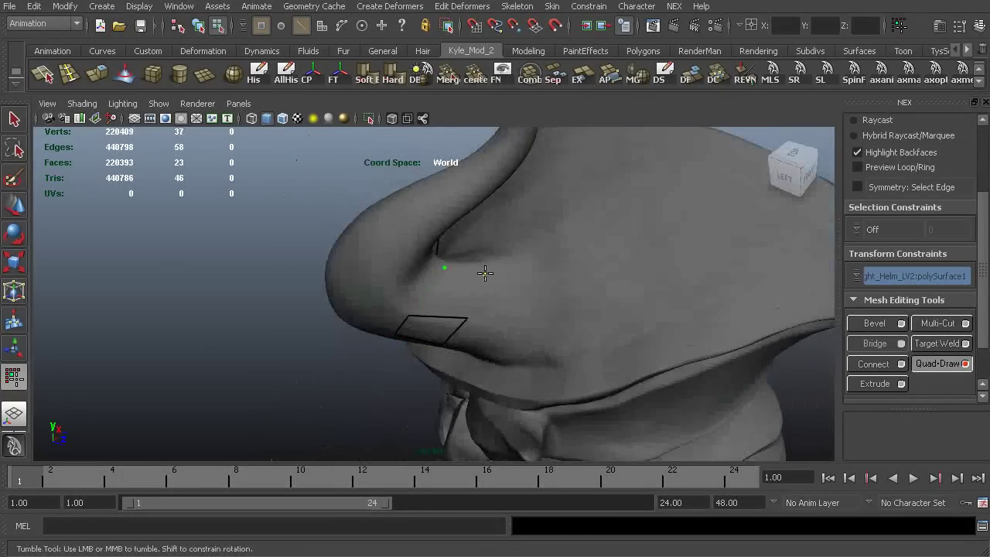
{"action": "mouse_move", "coordinate": [442, 331]}
{"action": "left_mouse_down", "text": "alt"}
{"action": "mouse_move", "coordinate": [437, 338]}
{"action": "mouse_move", "coordinate": [471, 263]}
{"action": "mouse_move", "coordinate": [413, 285]}
{"action": "mouse_move", "coordinate": [403, 260]}
{"action": "left_mouse_up", "text": "alt"}
{"action": "left_click", "coordinate": [462, 268], "text": "shift"}
{"action": "left_click", "coordinate": [464, 266], "text": "shift"}
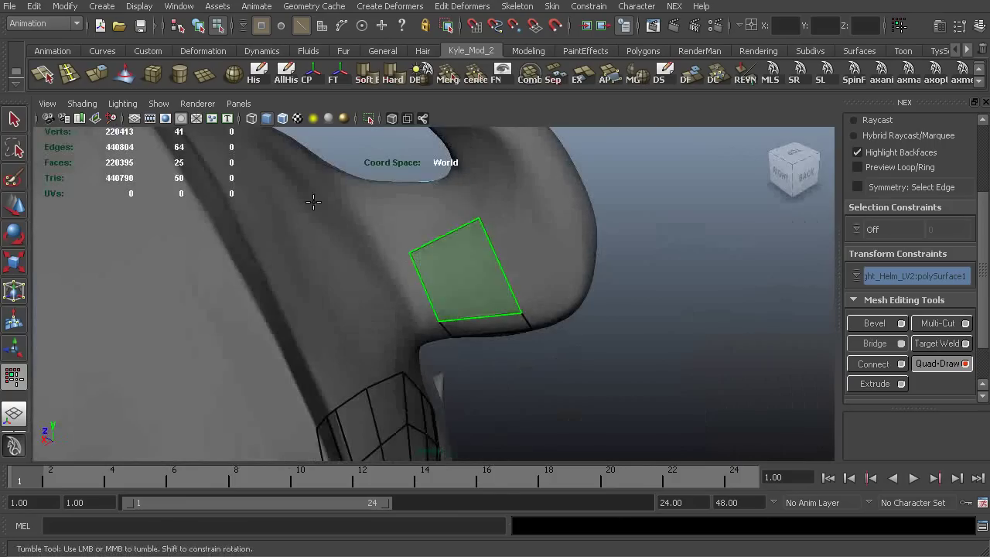
{"action": "left_click_drag", "start_coordinate": [463, 267], "coordinate": [461, 281], "text": "alt"}
{"action": "left_click", "coordinate": [386, 239], "text": "shift"}
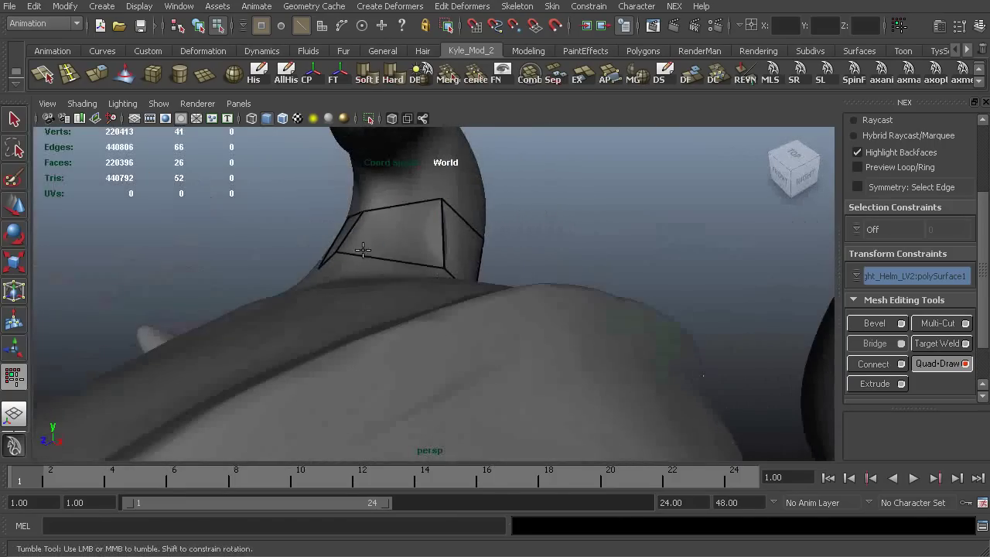
Reposition the ring's vertices on the horn's inner side, pulling the upper edge further up the horn
{"action": "left_click_drag", "start_coordinate": [387, 239], "coordinate": [333, 255], "text": "alt"}
{"action": "left_click_drag", "start_coordinate": [379, 292], "coordinate": [403, 288]}
{"action": "mouse_move", "coordinate": [370, 243]}
{"action": "left_mouse_down"}
{"action": "mouse_move", "coordinate": [377, 229]}
{"action": "mouse_move", "coordinate": [442, 287]}
{"action": "mouse_move", "coordinate": [444, 192]}
{"action": "mouse_move", "coordinate": [536, 244]}
{"action": "mouse_move", "coordinate": [498, 275]}
{"action": "mouse_move", "coordinate": [544, 278]}
{"action": "mouse_move", "coordinate": [387, 260]}
{"action": "mouse_move", "coordinate": [460, 273]}
{"action": "mouse_move", "coordinate": [437, 281]}
{"action": "mouse_move", "coordinate": [495, 267]}
{"action": "mouse_move", "coordinate": [464, 221]}
{"action": "mouse_move", "coordinate": [475, 206]}
{"action": "left_mouse_up"}
{"action": "scroll", "coordinate": [413, 221], "scroll_direction": "up", "scroll_amount": 2}
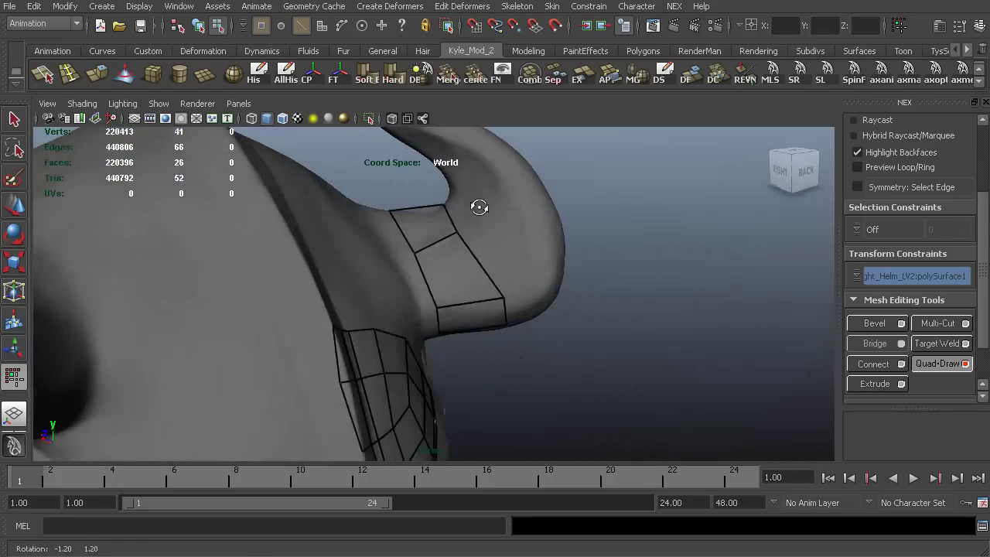
{"action": "middle_click_drag", "start_coordinate": [475, 206], "coordinate": [389, 243], "text": "alt"}
{"action": "right_click_drag", "start_coordinate": [389, 243], "coordinate": [375, 263], "text": "alt"}
{"action": "left_click_drag", "start_coordinate": [357, 291], "coordinate": [369, 271]}
{"action": "left_click_drag", "start_coordinate": [379, 342], "coordinate": [433, 270]}
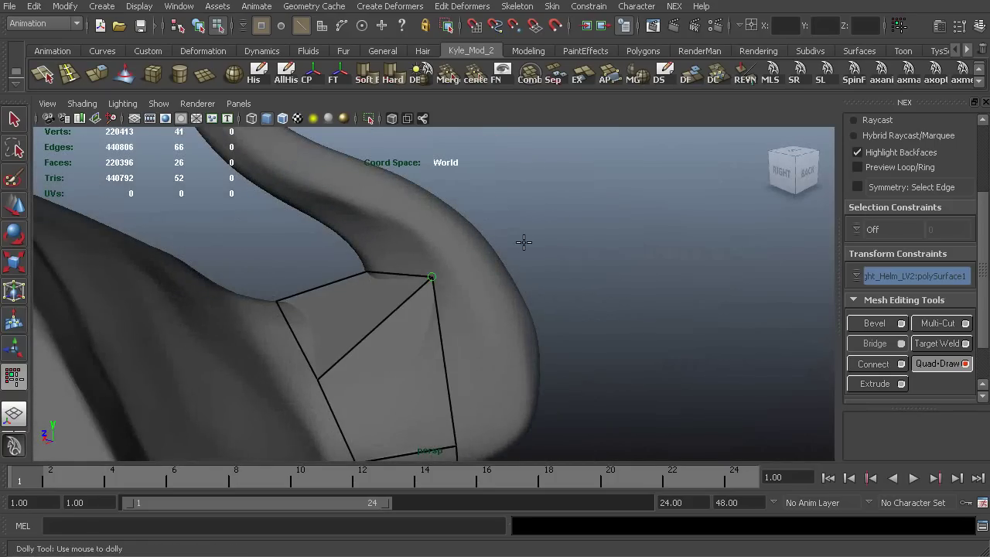
Move the ring's upper vertices on the front of the horn further up to widen the band
{"action": "mouse_move", "coordinate": [523, 239]}
{"action": "left_mouse_down", "text": "alt"}
{"action": "mouse_move", "coordinate": [389, 238]}
{"action": "mouse_move", "coordinate": [348, 292]}
{"action": "mouse_move", "coordinate": [301, 225]}
{"action": "left_mouse_up", "text": "alt"}
{"action": "mouse_move", "coordinate": [302, 224]}
{"action": "middle_mouse_down", "text": "alt"}
{"action": "mouse_move", "coordinate": [296, 210]}
{"action": "mouse_move", "coordinate": [293, 224]}
{"action": "middle_mouse_up", "text": "alt"}
{"action": "right_click_drag", "start_coordinate": [294, 224], "coordinate": [335, 276], "text": "alt"}
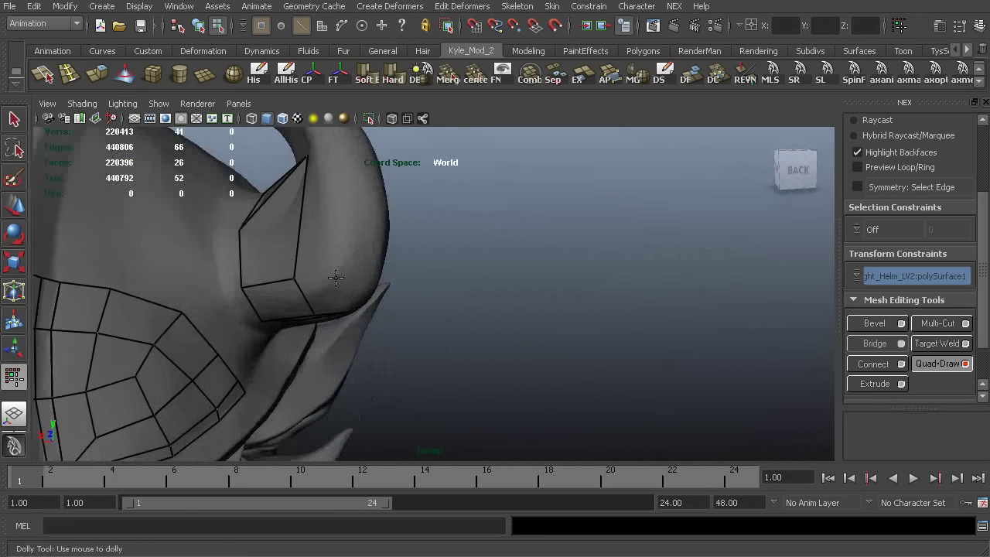
{"action": "left_click_drag", "start_coordinate": [300, 271], "coordinate": [344, 258]}
{"action": "left_click_drag", "start_coordinate": [394, 317], "coordinate": [326, 262], "text": "alt"}
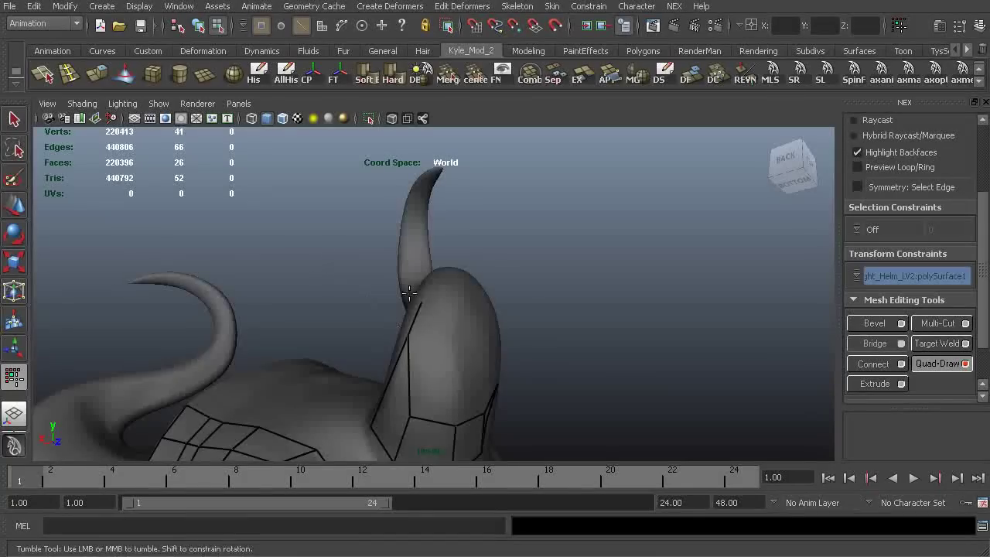
{"action": "middle_click_drag", "start_coordinate": [405, 294], "coordinate": [339, 260], "text": "alt"}
{"action": "right_click_drag", "start_coordinate": [338, 260], "coordinate": [238, 298], "text": "alt"}
{"action": "left_click_drag", "start_coordinate": [326, 371], "coordinate": [360, 298]}
{"action": "left_click_drag", "start_coordinate": [380, 372], "coordinate": [394, 289]}
Move the ring's remaining low upper vertex on the horn's outer side up to level the upper edge
{"action": "left_click_drag", "start_coordinate": [426, 257], "coordinate": [340, 317], "text": "alt"}
{"action": "right_click_drag", "start_coordinate": [525, 249], "coordinate": [436, 197], "text": "alt"}
{"action": "middle_click_drag", "start_coordinate": [437, 197], "coordinate": [309, 238], "text": "alt"}
{"action": "mouse_move", "coordinate": [433, 334]}
{"action": "left_mouse_down"}
{"action": "mouse_move", "coordinate": [428, 291]}
{"action": "mouse_move", "coordinate": [406, 283]}
{"action": "mouse_move", "coordinate": [443, 258]}
{"action": "left_mouse_up"}
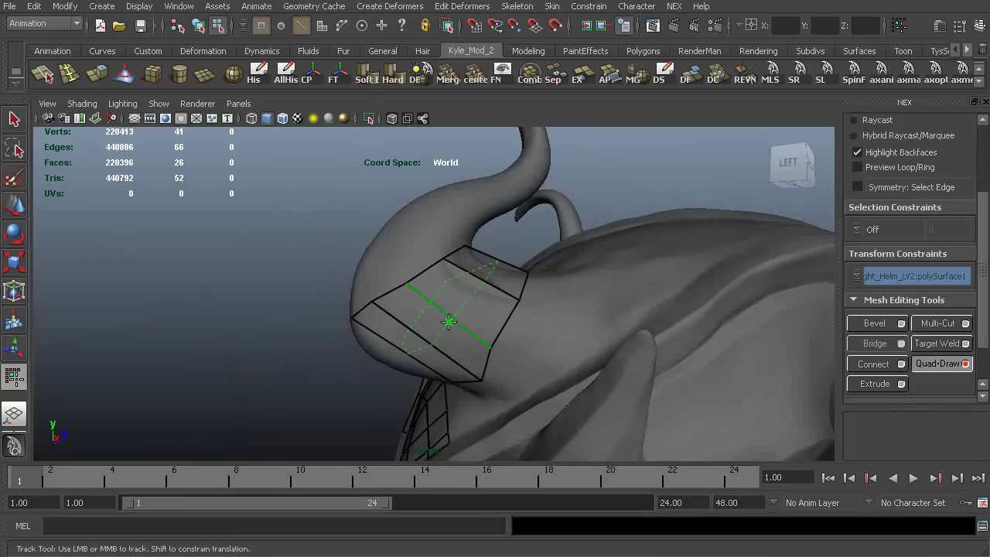
Insert an edge loop around the middle of the horn ring and adjust its vertices towards the horn's surface
{"action": "left_click", "coordinate": [449, 322], "text": "ctrl"}
{"action": "left_click_drag", "start_coordinate": [297, 365], "coordinate": [372, 351], "text": "alt"}
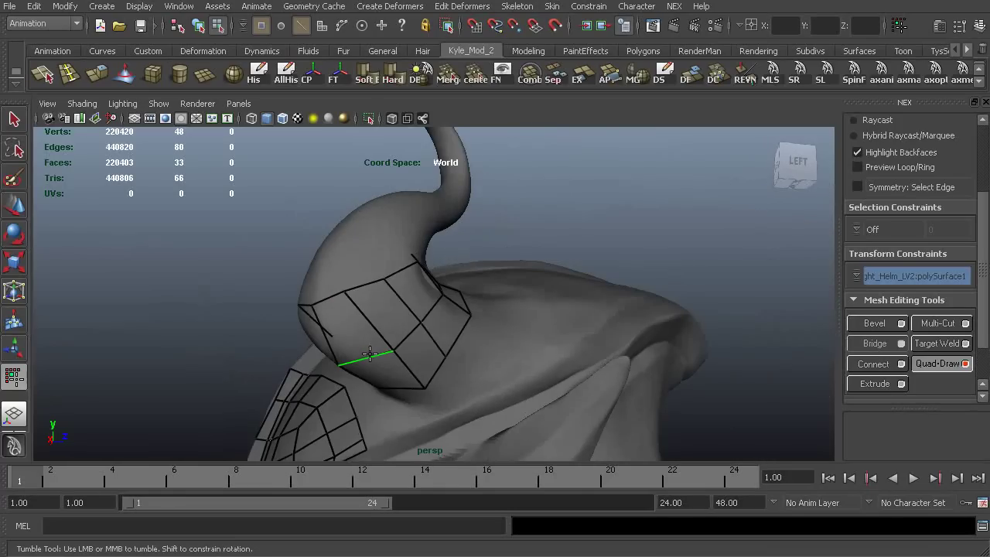
{"action": "left_click_drag", "start_coordinate": [259, 350], "coordinate": [423, 358], "text": "alt"}
{"action": "left_click_drag", "start_coordinate": [355, 306], "coordinate": [338, 316]}
{"action": "left_click_drag", "start_coordinate": [320, 263], "coordinate": [399, 272], "text": "alt"}
{"action": "middle_click_drag", "start_coordinate": [380, 138], "coordinate": [377, 251], "text": "alt"}
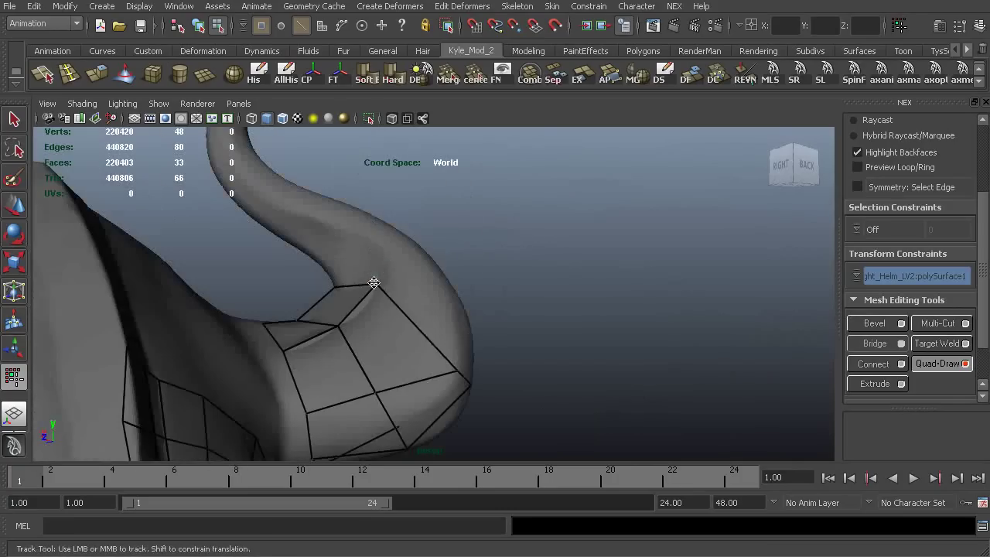
Reposition the ring's vertices around the back and inner side of the horn so the quads follow its curve
{"action": "mouse_move", "coordinate": [289, 280]}
{"action": "left_mouse_down", "text": "alt"}
{"action": "mouse_move", "coordinate": [469, 341]}
{"action": "mouse_move", "coordinate": [641, 340]}
{"action": "left_mouse_up", "text": "alt"}
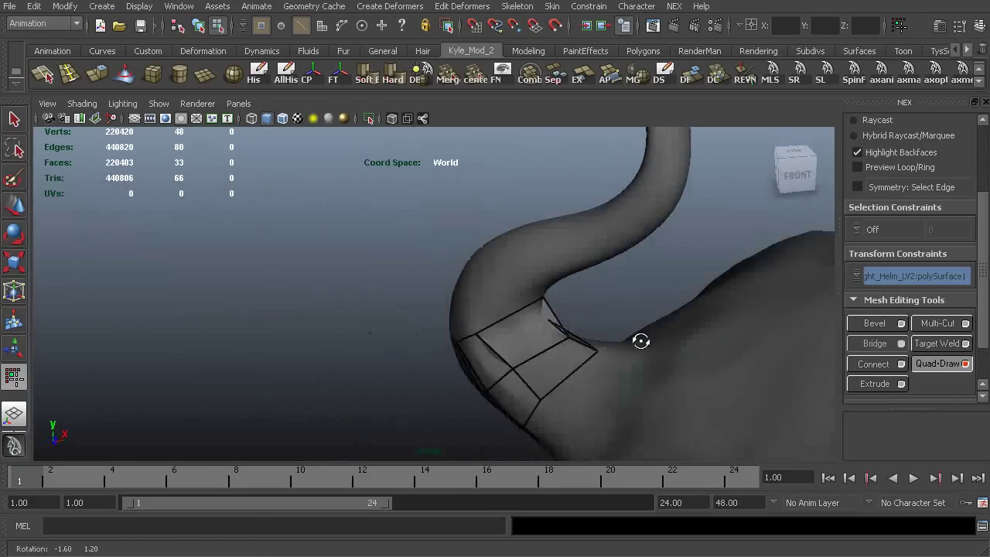
{"action": "middle_click_drag", "start_coordinate": [641, 341], "coordinate": [456, 245], "text": "alt"}
{"action": "right_click_drag", "start_coordinate": [455, 245], "coordinate": [514, 313], "text": "alt"}
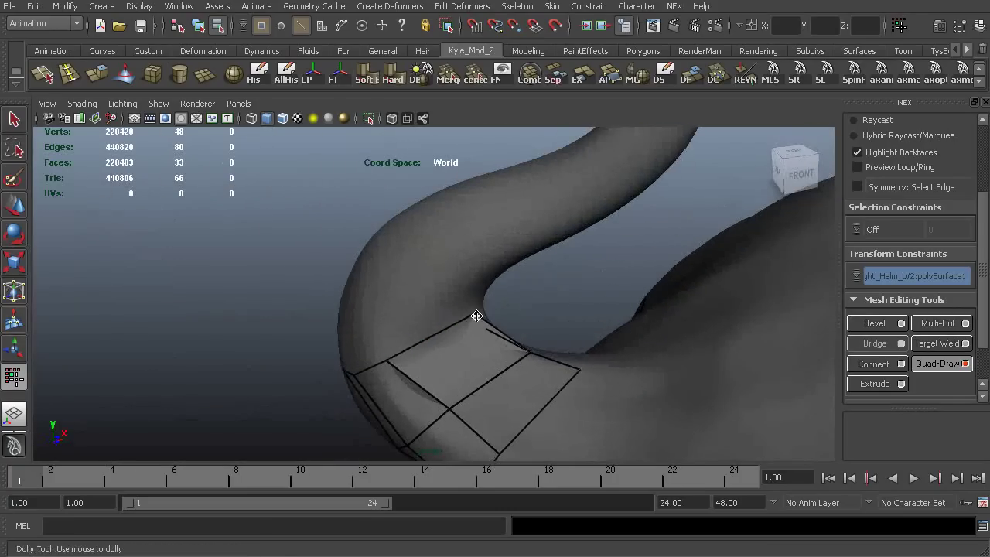
{"action": "left_click_drag", "start_coordinate": [582, 239], "coordinate": [460, 256], "text": "alt"}
{"action": "middle_click_drag", "start_coordinate": [459, 256], "coordinate": [405, 162], "text": "alt"}
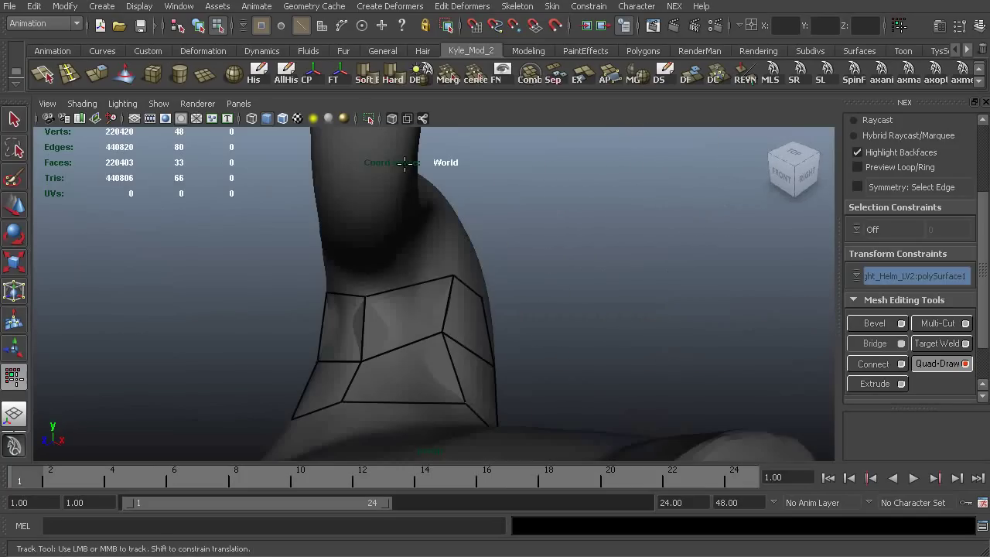
{"action": "mouse_move", "coordinate": [601, 227]}
{"action": "left_mouse_down", "text": "alt"}
{"action": "mouse_move", "coordinate": [579, 203]}
{"action": "mouse_move", "coordinate": [288, 249]}
{"action": "left_mouse_up", "text": "alt"}
{"action": "left_click", "coordinate": [289, 249], "text": "shift"}
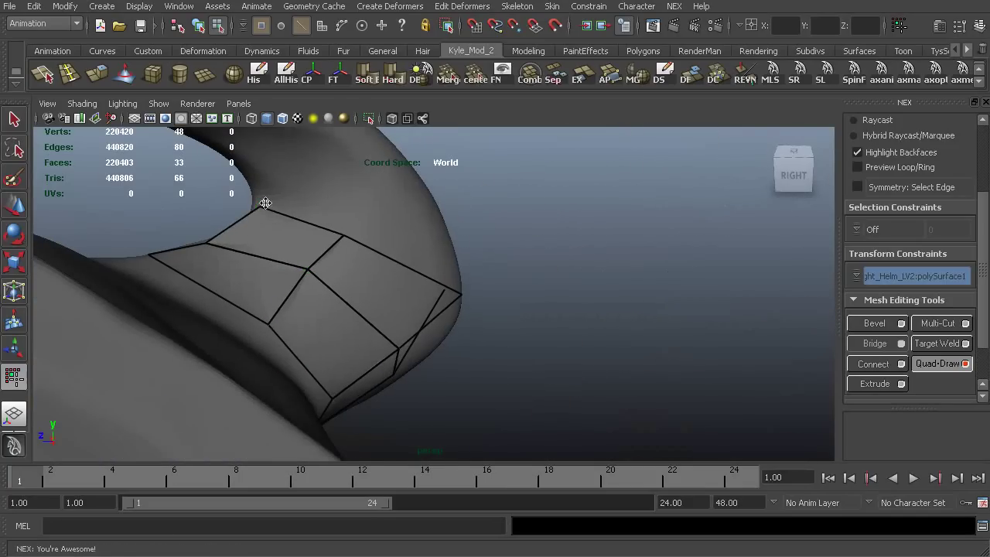
Review the horn ring together with the forehead patch from several angles
{"action": "right_click_drag", "start_coordinate": [265, 203], "coordinate": [382, 177], "text": "alt"}
{"action": "left_click_drag", "start_coordinate": [382, 177], "coordinate": [390, 266], "text": "alt"}
{"action": "middle_click_drag", "start_coordinate": [391, 267], "coordinate": [322, 163], "text": "alt"}
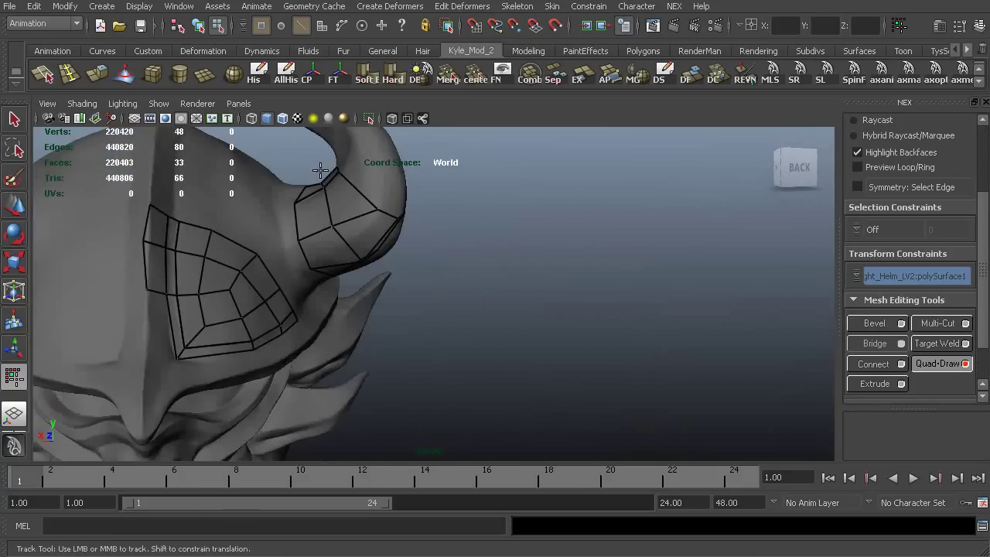
{"action": "right_click_drag", "start_coordinate": [323, 163], "coordinate": [362, 147], "text": "alt"}
{"action": "right_click_drag", "start_coordinate": [433, 194], "coordinate": [380, 256], "text": "alt"}
{"action": "left_click_drag", "start_coordinate": [381, 256], "coordinate": [433, 221], "text": "alt"}
{"action": "right_click_drag", "start_coordinate": [433, 220], "coordinate": [493, 211], "text": "alt"}
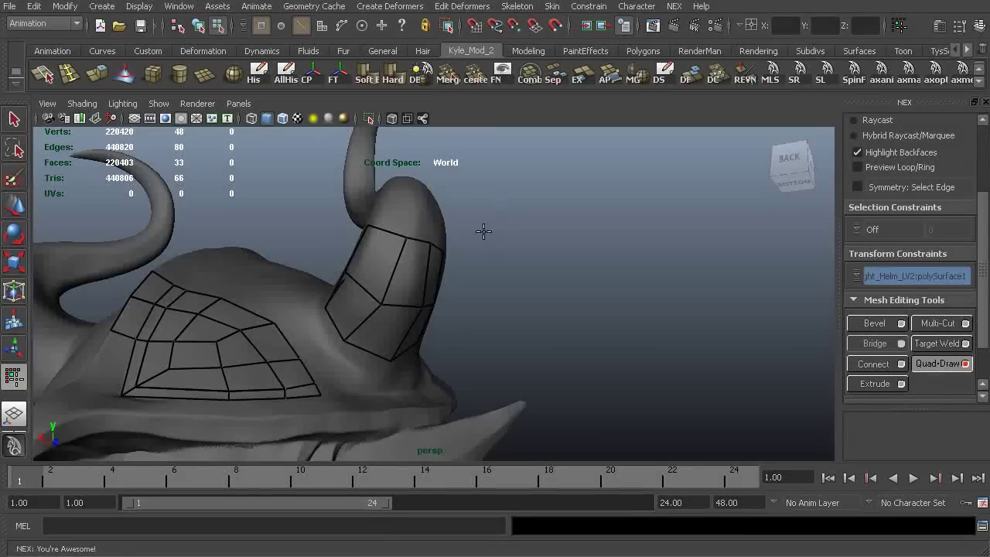
Draw two connected narrow quads along the raised cheek band below the eye opening, heading up towards the brim
{"action": "right_click_drag", "start_coordinate": [411, 299], "coordinate": [353, 197], "text": "alt"}
{"action": "middle_click_drag", "start_coordinate": [354, 197], "coordinate": [385, 150], "text": "alt"}
{"action": "right_click_drag", "start_coordinate": [276, 274], "coordinate": [340, 258], "text": "alt"}
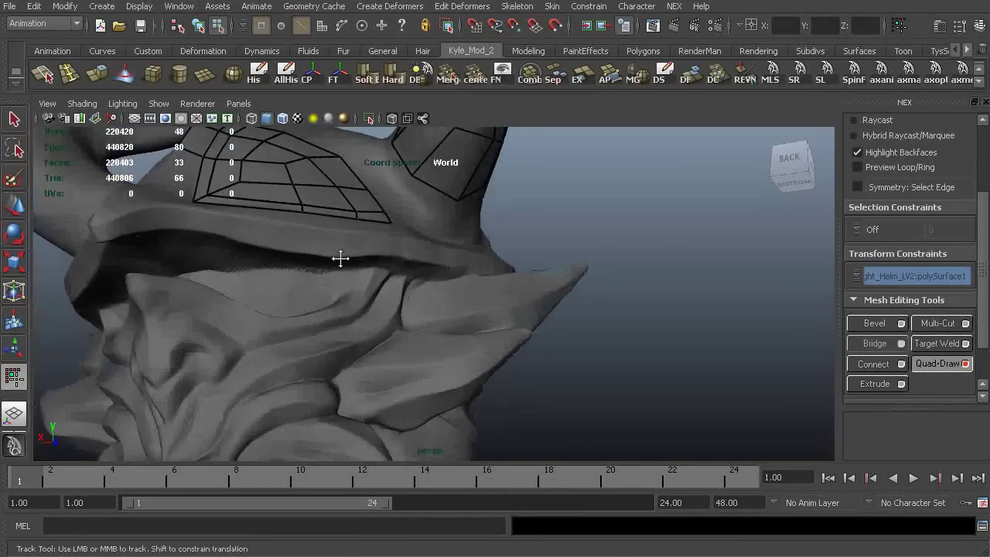
{"action": "middle_click_drag", "start_coordinate": [340, 258], "coordinate": [405, 179], "text": "alt"}
{"action": "left_click_drag", "start_coordinate": [349, 221], "coordinate": [360, 276], "text": "alt"}
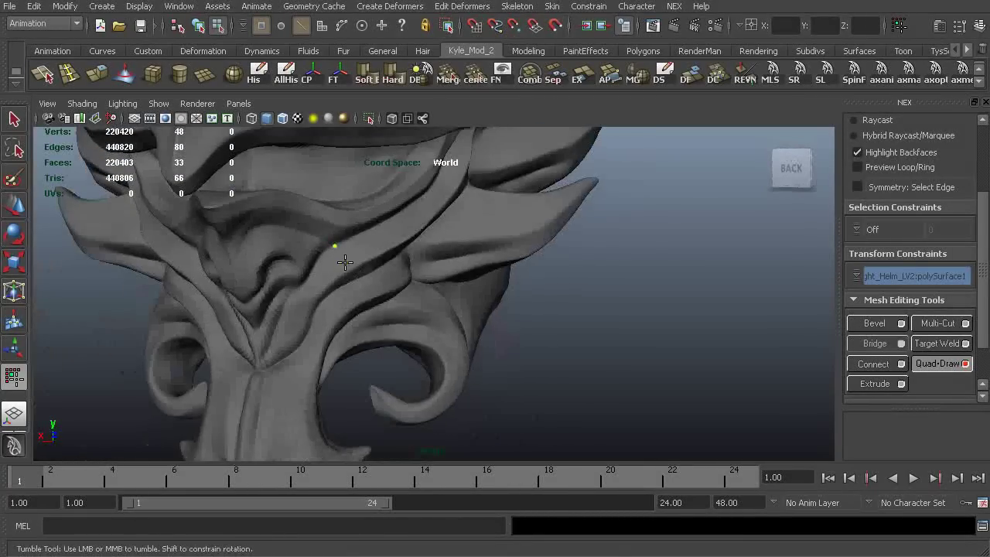
{"action": "left_click", "coordinate": [385, 233], "text": "shift"}
{"action": "left_click_drag", "start_coordinate": [466, 196], "coordinate": [402, 206], "text": "alt"}
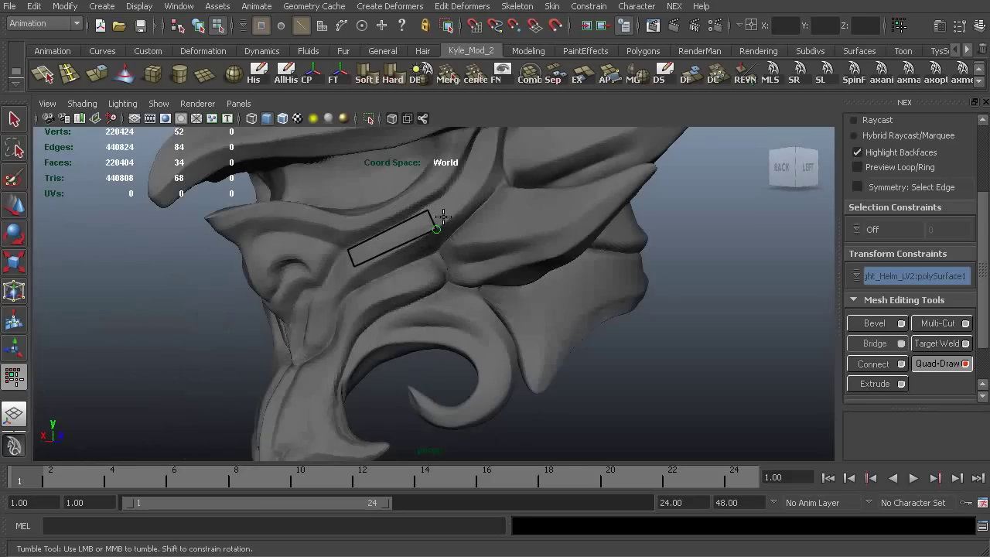
{"action": "middle_click_drag", "start_coordinate": [403, 168], "coordinate": [411, 241], "text": "alt"}
{"action": "right_click_drag", "start_coordinate": [486, 263], "coordinate": [447, 253], "text": "alt"}
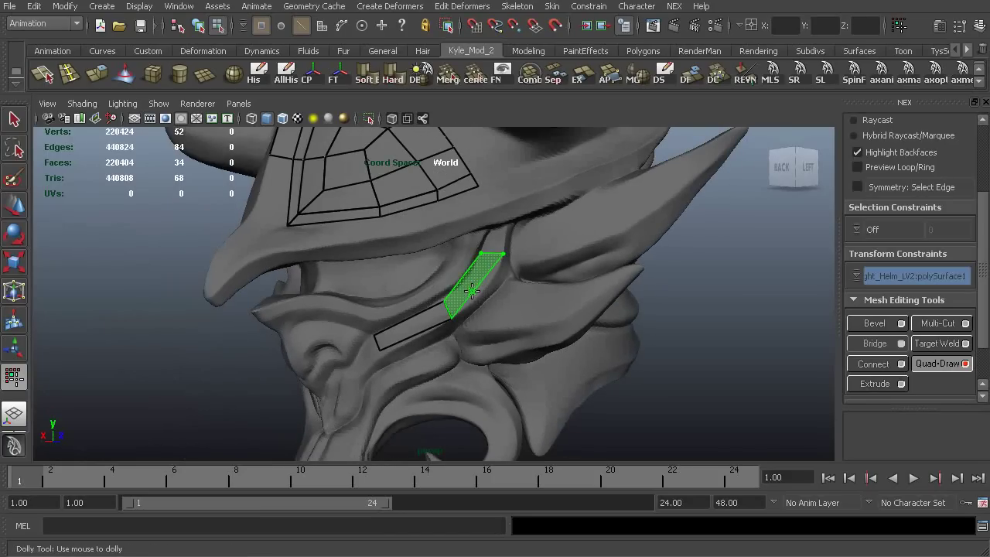
{"action": "left_click", "coordinate": [472, 282], "text": "shift"}
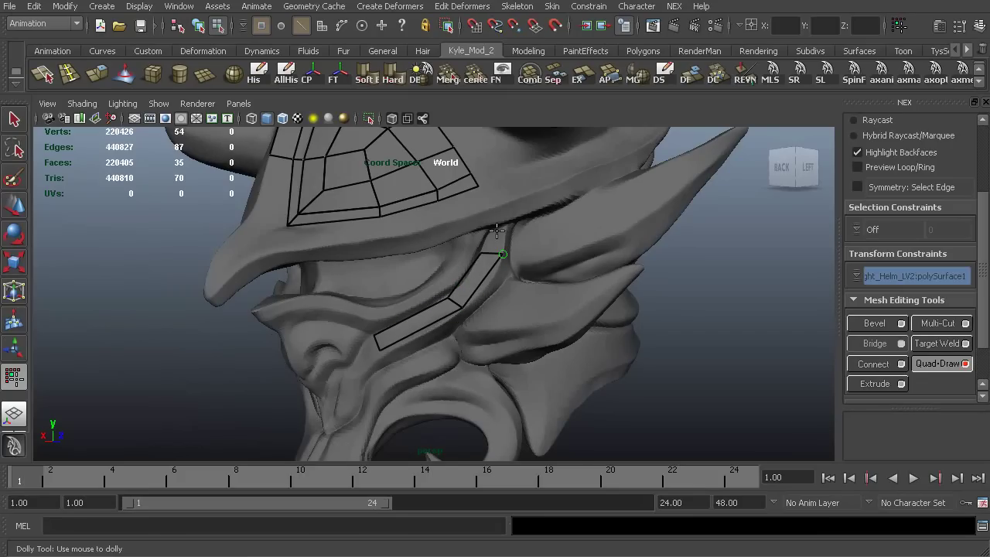
Add a third narrow quad at the upper end of the cheek strip, reaching up under the helmet's brim
{"action": "right_click_drag", "start_coordinate": [285, 289], "coordinate": [452, 291], "text": "alt"}
{"action": "right_click_drag", "start_coordinate": [517, 272], "coordinate": [376, 259], "text": "alt"}
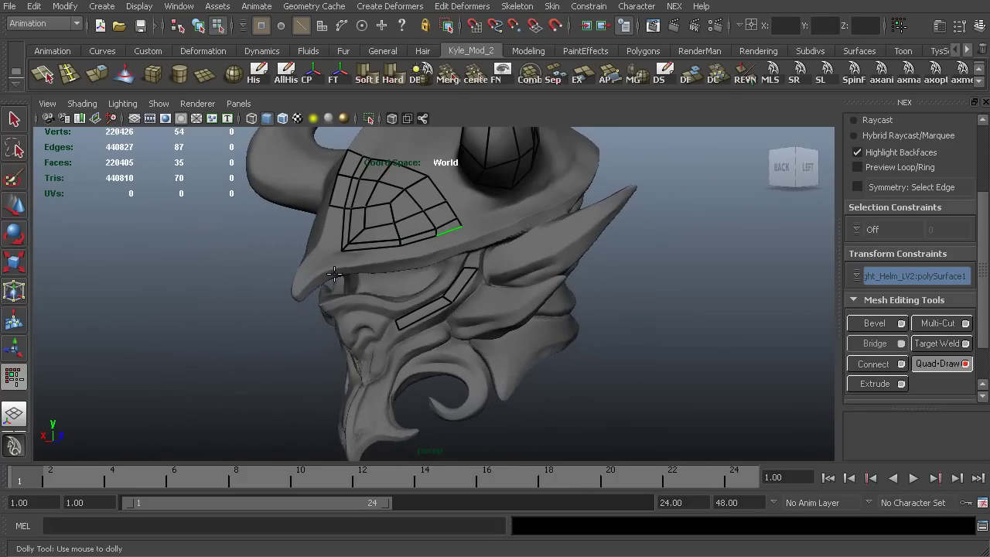
{"action": "right_click_drag", "start_coordinate": [323, 269], "coordinate": [547, 278], "text": "alt"}
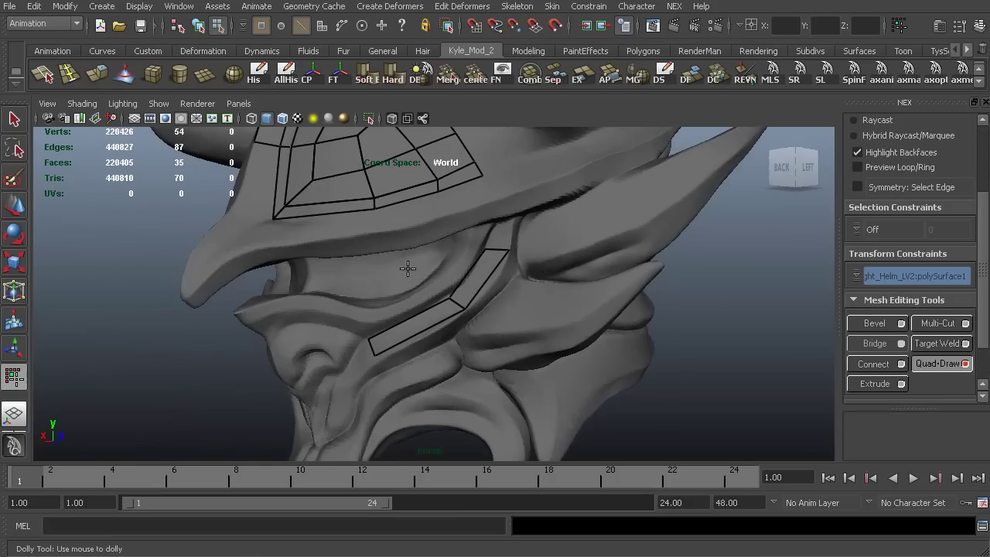
{"action": "middle_click_drag", "start_coordinate": [404, 265], "coordinate": [390, 195], "text": "alt"}
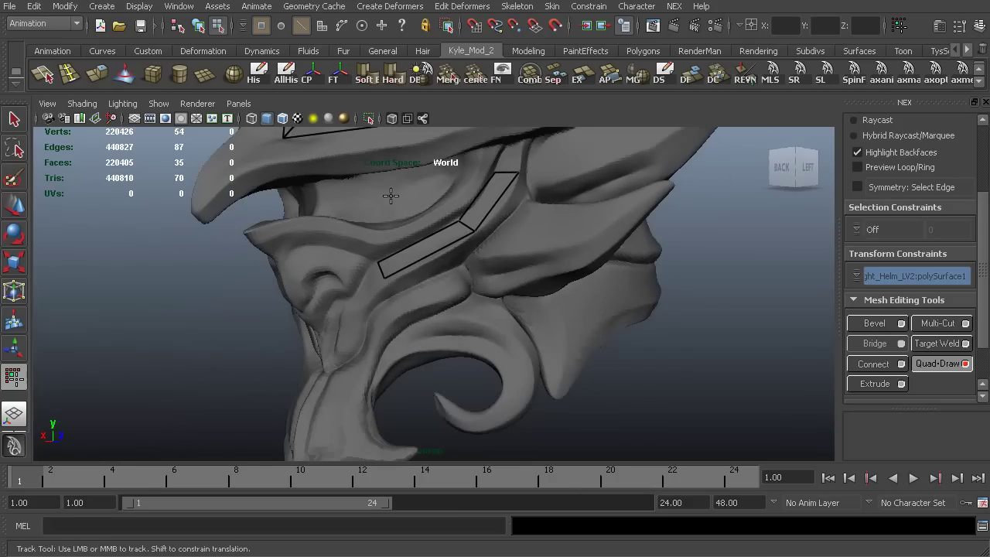
{"action": "left_click", "coordinate": [511, 161], "text": "shift"}
Extend the cheek strip with two more narrow quads from its lower end down to the centre of the face above the chin
{"action": "right_click_drag", "start_coordinate": [300, 275], "coordinate": [330, 253], "text": "alt"}
{"action": "middle_click_drag", "start_coordinate": [329, 253], "coordinate": [339, 236], "text": "alt"}
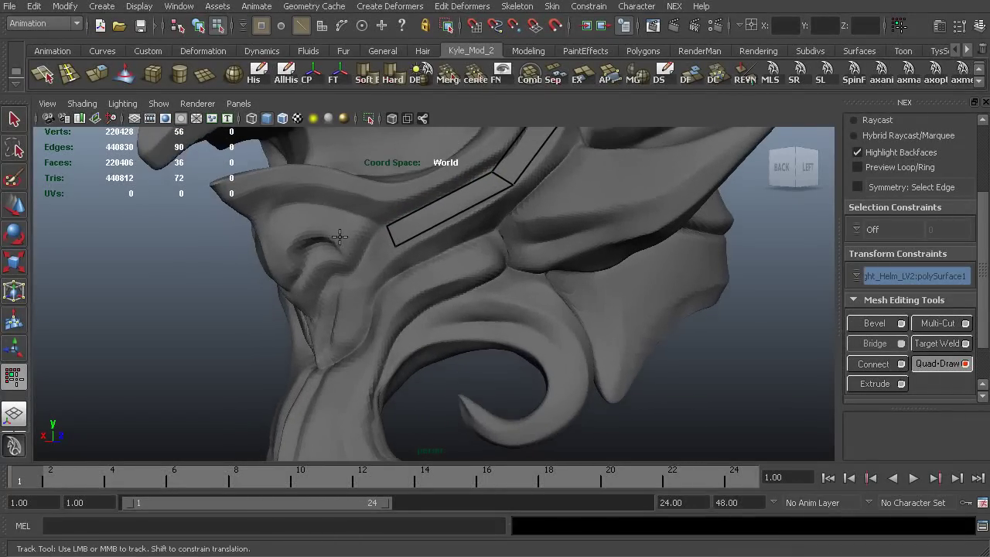
{"action": "left_click", "coordinate": [365, 278], "text": "shift"}
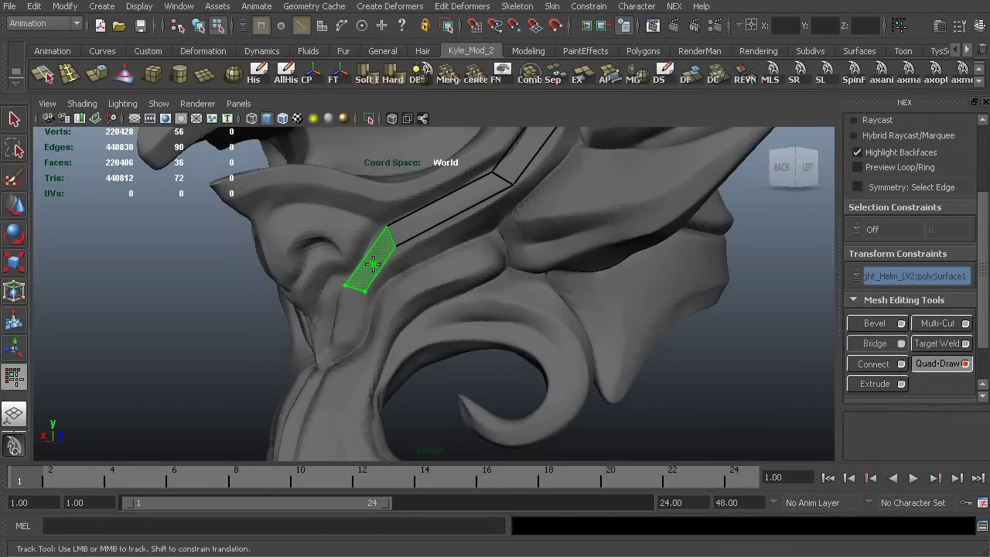
{"action": "left_click", "coordinate": [315, 357]}
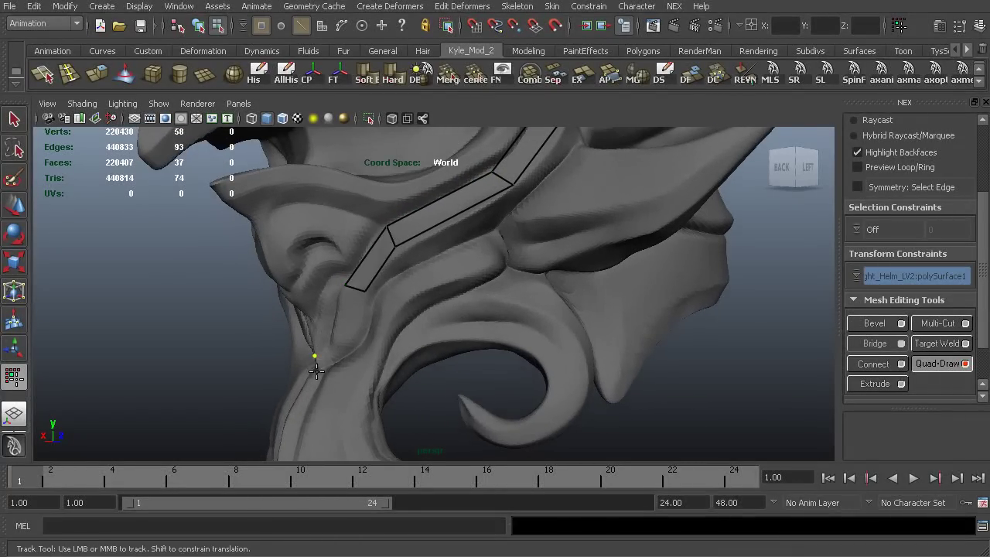
{"action": "left_click", "coordinate": [341, 334], "text": "shift"}
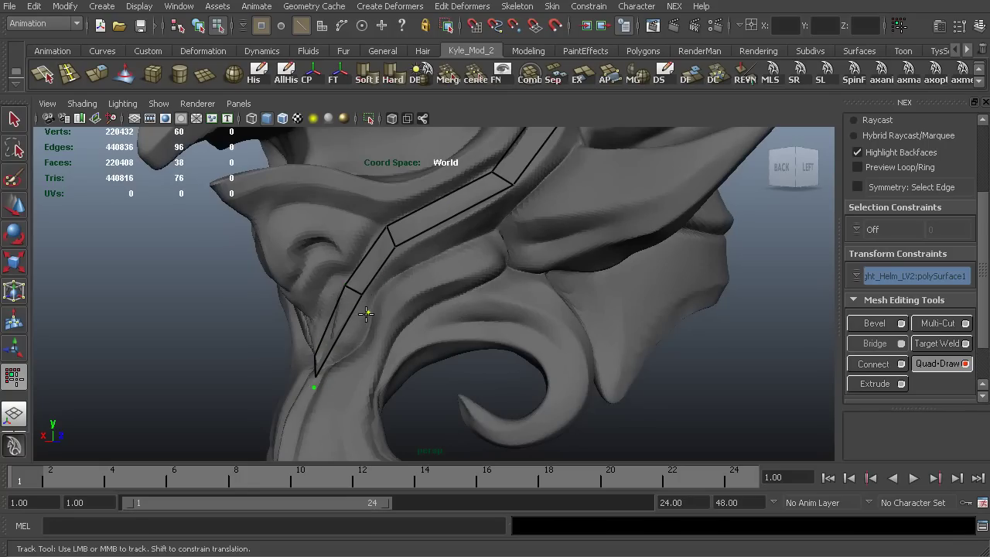
Start a second row of quads along the lower edge of the cheek strip, filling two quads beside its middle sections
{"action": "left_click", "coordinate": [391, 274], "text": "shift"}
{"action": "left_click_drag", "start_coordinate": [418, 232], "coordinate": [387, 243], "text": "alt"}
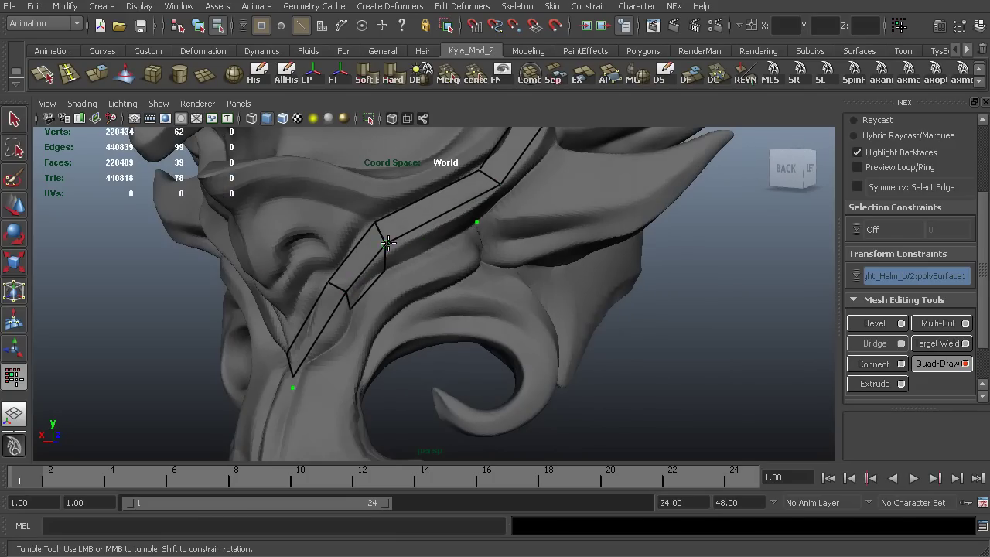
{"action": "left_click_drag", "start_coordinate": [506, 262], "coordinate": [485, 264], "text": "alt"}
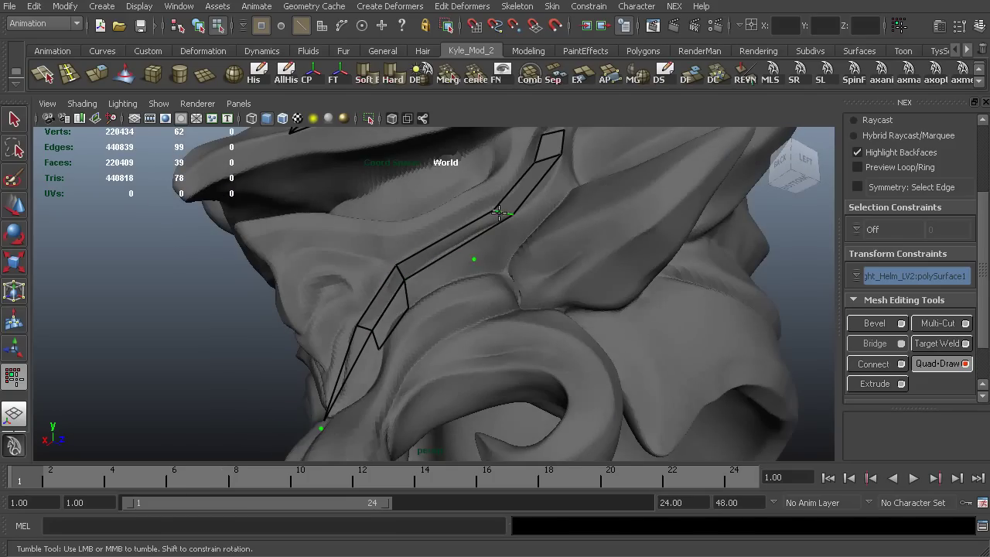
{"action": "left_click_drag", "start_coordinate": [499, 214], "coordinate": [470, 246], "text": "alt"}
{"action": "mouse_move", "coordinate": [506, 183]}
{"action": "left_mouse_down"}
{"action": "mouse_move", "coordinate": [463, 216]}
{"action": "mouse_move", "coordinate": [497, 227]}
{"action": "mouse_move", "coordinate": [492, 210]}
{"action": "left_mouse_up"}
{"action": "right_click_drag", "start_coordinate": [562, 172], "coordinate": [502, 228], "text": "alt"}
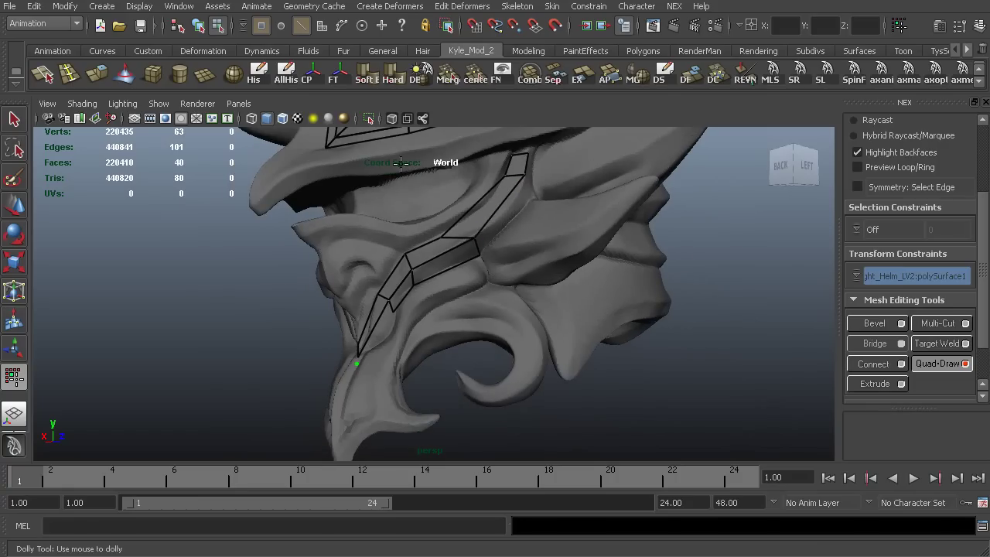
Continue the second row with a thin quad running down to the cheek strip's lower tip
{"action": "mouse_move", "coordinate": [226, 334]}
{"action": "right_mouse_down", "text": "alt"}
{"action": "mouse_move", "coordinate": [376, 224]}
{"action": "mouse_move", "coordinate": [466, 284]}
{"action": "right_mouse_up", "text": "alt"}
{"action": "left_click_drag", "start_coordinate": [465, 283], "coordinate": [348, 318], "text": "alt"}
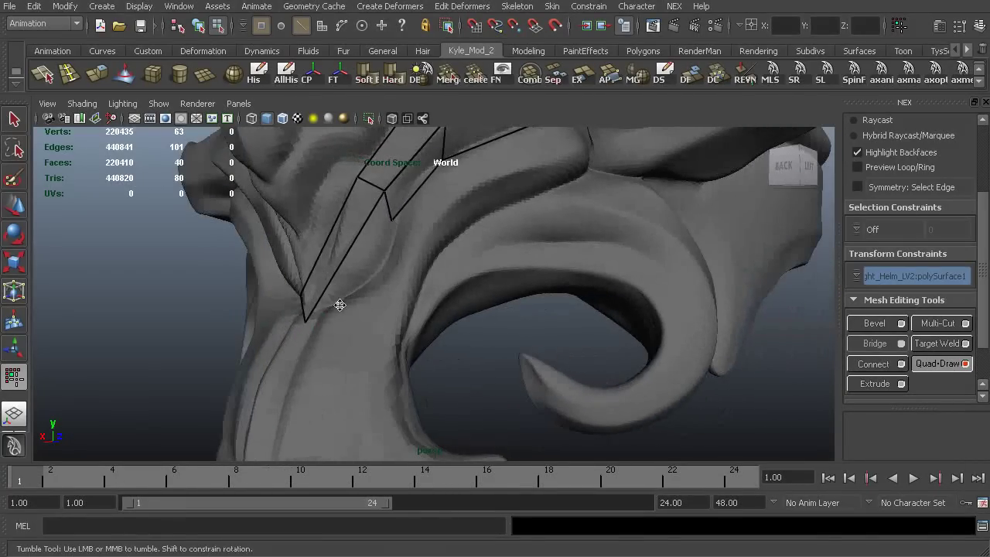
{"action": "left_click", "coordinate": [322, 325]}
{"action": "left_click", "coordinate": [344, 274], "text": "shift"}
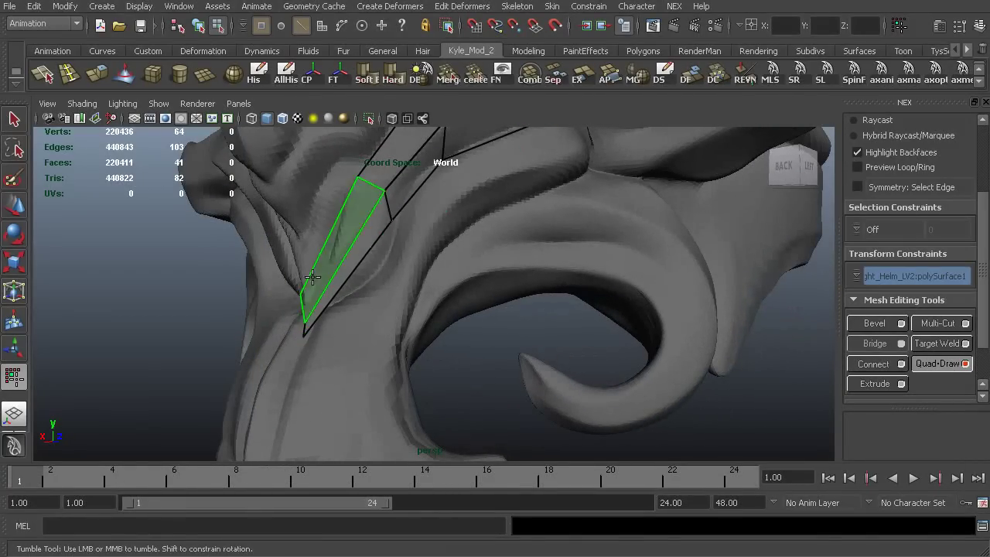
Adjust the vertex at the cheek strip's lower tip so it sits on the centre line of the face
{"action": "mouse_move", "coordinate": [305, 325]}
{"action": "right_mouse_down", "text": "alt"}
{"action": "mouse_move", "coordinate": [254, 219]}
{"action": "mouse_move", "coordinate": [341, 329]}
{"action": "right_mouse_up", "text": "alt"}
{"action": "left_click_drag", "start_coordinate": [340, 328], "coordinate": [401, 290], "text": "alt"}
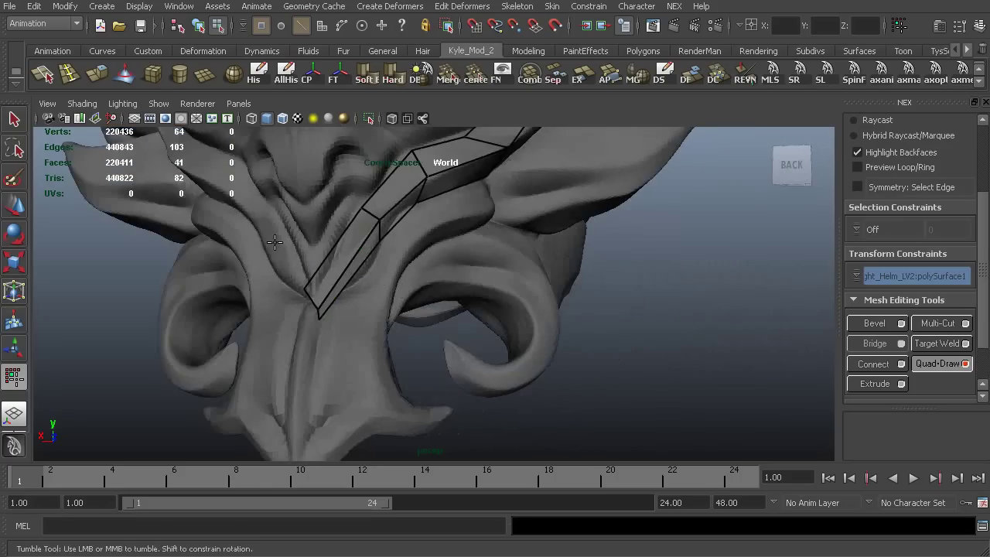
{"action": "middle_click_drag", "start_coordinate": [401, 290], "coordinate": [329, 280], "text": "alt"}
{"action": "left_click_drag", "start_coordinate": [321, 301], "coordinate": [331, 299]}
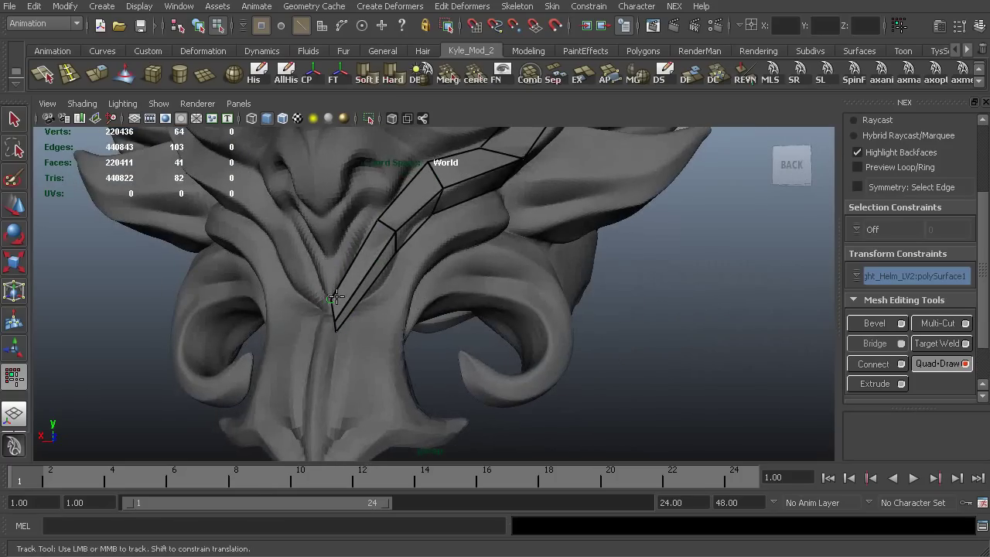
{"action": "middle_click_drag", "start_coordinate": [339, 199], "coordinate": [388, 193], "text": "alt"}
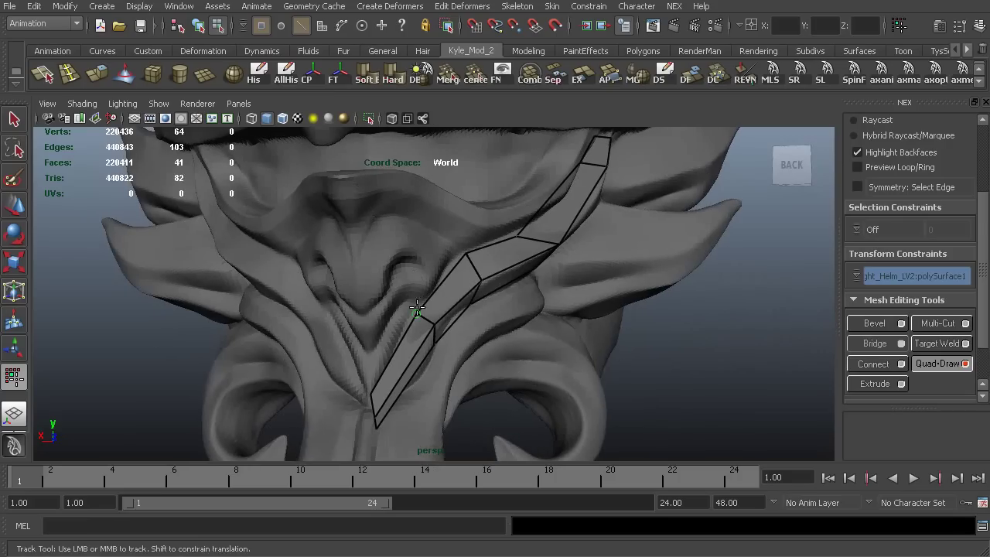
{"action": "mouse_move", "coordinate": [423, 287]}
{"action": "right_mouse_down", "text": "alt"}
{"action": "mouse_move", "coordinate": [395, 287]}
{"action": "mouse_move", "coordinate": [443, 232]}
{"action": "mouse_move", "coordinate": [452, 236]}
{"action": "right_mouse_up", "text": "alt"}
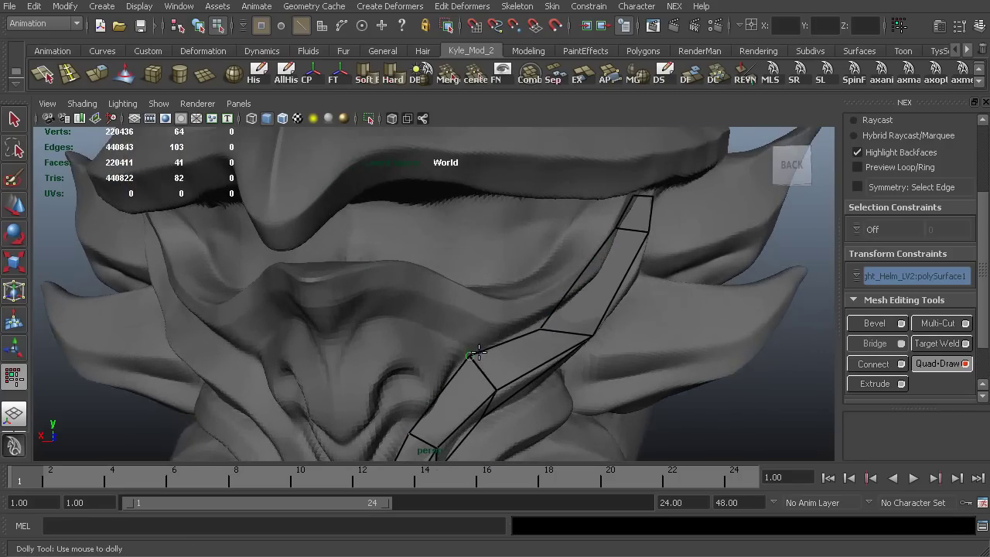
Examine the cheek strip from the front together with the forehead patch and horn ring
{"action": "right_click_drag", "start_coordinate": [478, 355], "coordinate": [229, 273], "text": "alt"}
{"action": "right_click_drag", "start_coordinate": [516, 252], "coordinate": [235, 300], "text": "alt"}
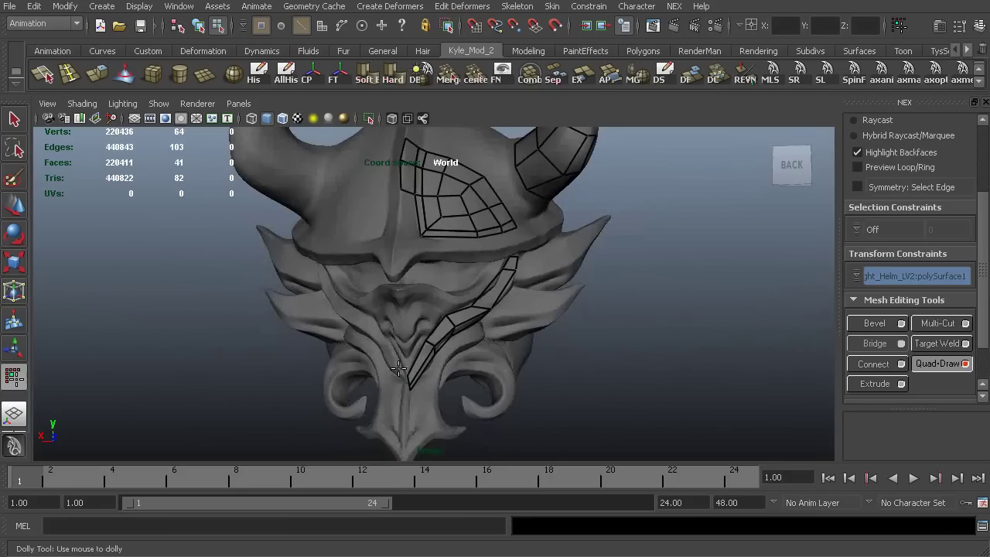
{"action": "right_click_drag", "start_coordinate": [296, 313], "coordinate": [416, 268], "text": "alt"}
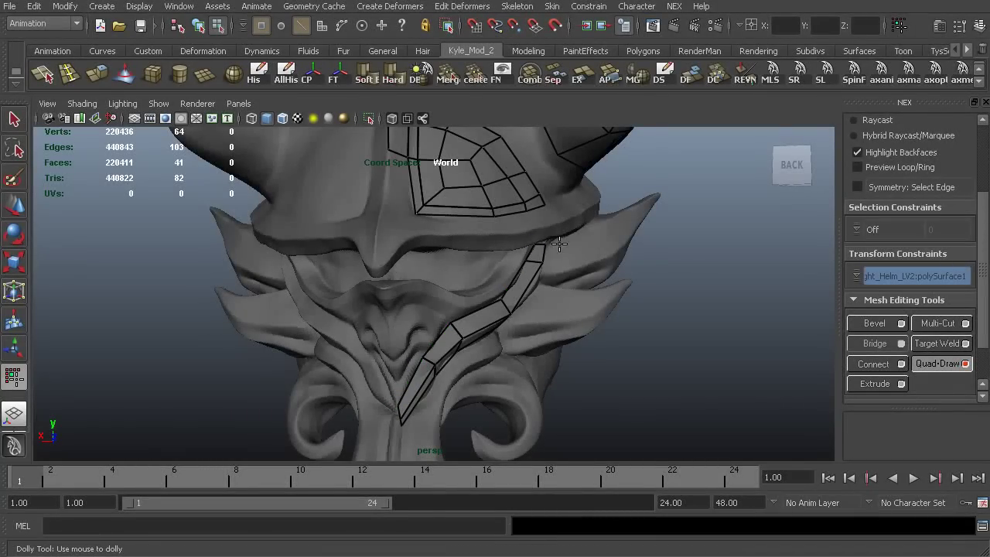
{"action": "right_click_drag", "start_coordinate": [559, 243], "coordinate": [442, 280], "text": "alt"}
{"action": "left_click_drag", "start_coordinate": [442, 280], "coordinate": [451, 302], "text": "alt"}
{"action": "right_click_drag", "start_coordinate": [425, 267], "coordinate": [424, 319], "text": "alt"}
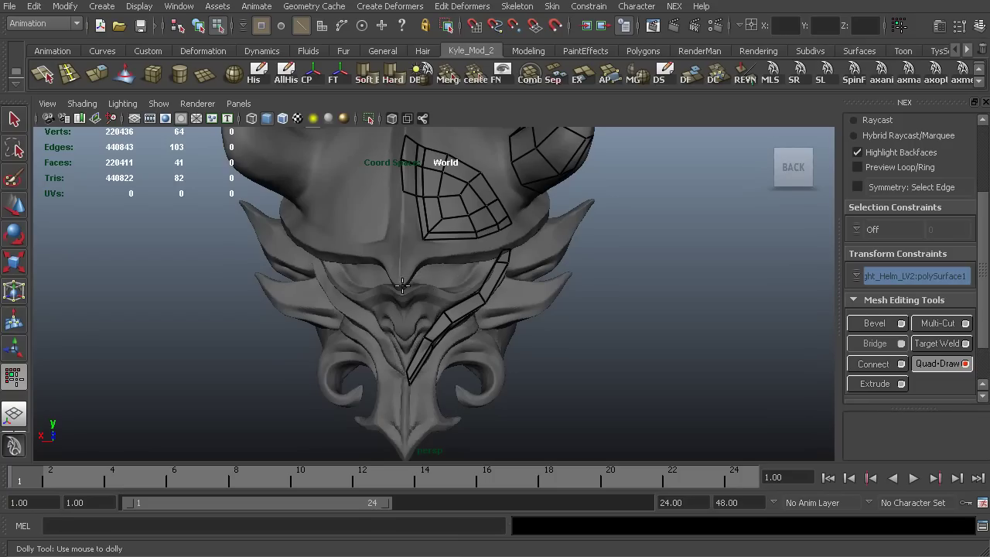
{"action": "left_click", "coordinate": [415, 362], "text": "shift"}
{"action": "left_click", "coordinate": [510, 261], "text": "shift"}
Draw a quad off the second row's outer edge onto the raised band above the curled tusk
{"action": "right_click_drag", "start_coordinate": [332, 310], "coordinate": [495, 355], "text": "alt"}
{"action": "left_click_drag", "start_coordinate": [499, 364], "coordinate": [301, 228], "text": "alt"}
{"action": "middle_click_drag", "start_coordinate": [301, 228], "coordinate": [224, 193], "text": "alt"}
{"action": "right_click_drag", "start_coordinate": [325, 302], "coordinate": [515, 323], "text": "alt"}
{"action": "left_click_drag", "start_coordinate": [348, 332], "coordinate": [433, 342], "text": "alt"}
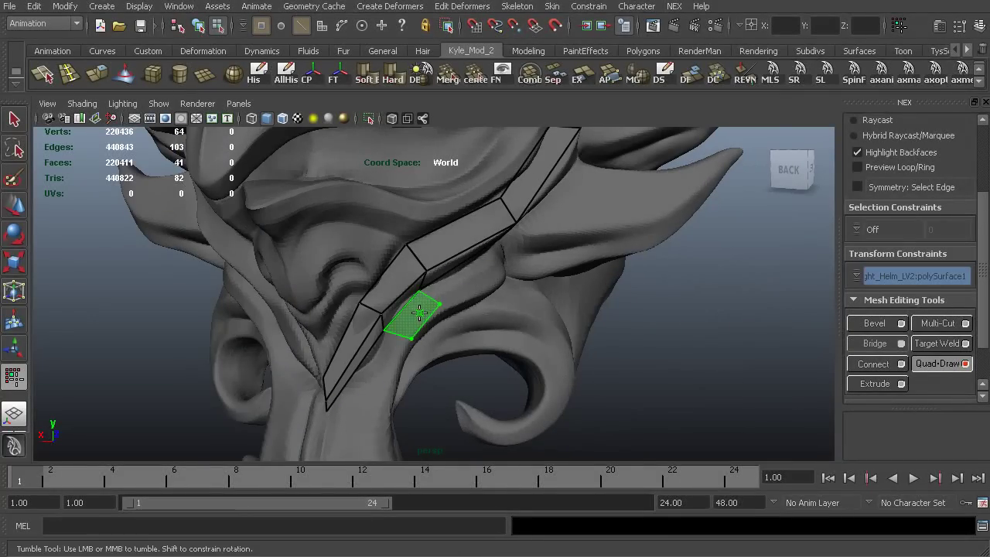
{"action": "left_click", "coordinate": [425, 310], "text": "shift"}
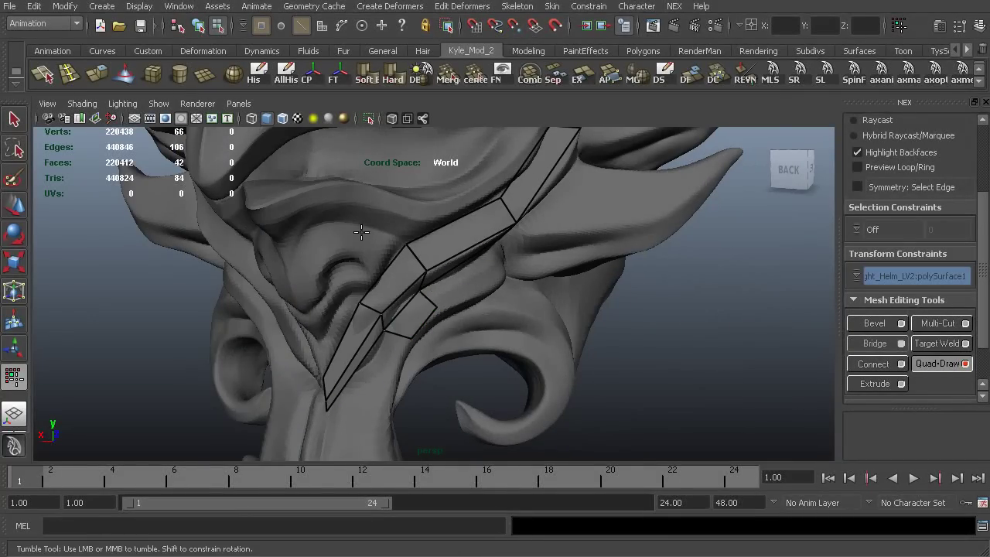
Examine how the cheek quads follow the raised bands from the side and three-quarter views
{"action": "right_click_drag", "start_coordinate": [342, 332], "coordinate": [375, 334], "text": "alt"}
{"action": "left_click_drag", "start_coordinate": [375, 334], "coordinate": [339, 274], "text": "alt"}
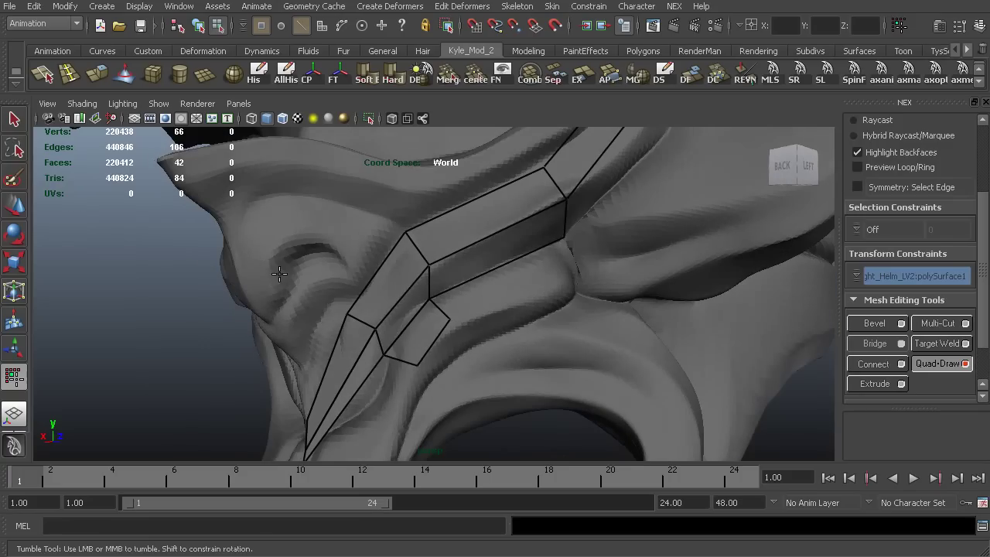
{"action": "right_click_drag", "start_coordinate": [287, 344], "coordinate": [278, 259], "text": "alt"}
{"action": "left_click_drag", "start_coordinate": [279, 260], "coordinate": [336, 308], "text": "alt"}
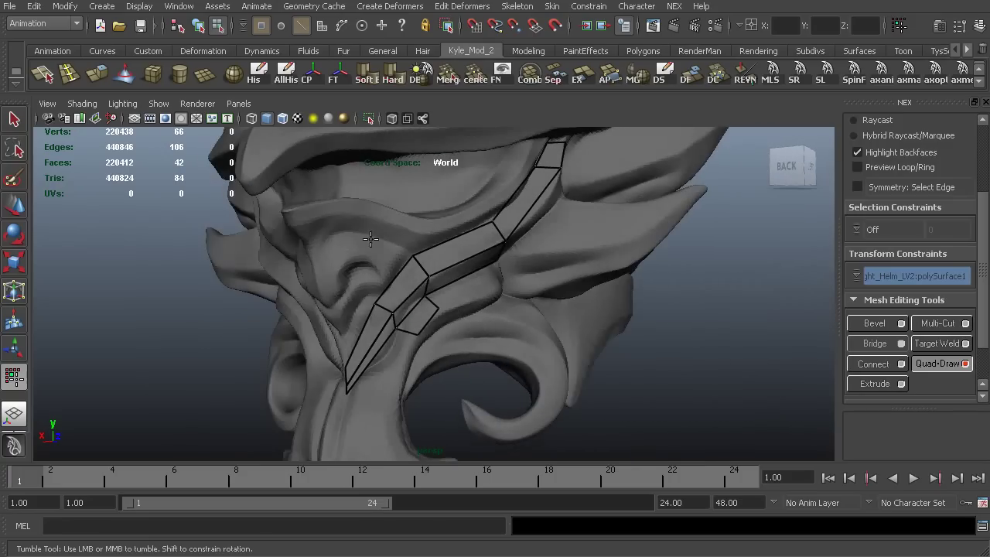
{"action": "left_click_drag", "start_coordinate": [371, 239], "coordinate": [619, 284], "text": "alt"}
{"action": "right_click_drag", "start_coordinate": [619, 285], "coordinate": [433, 282], "text": "alt"}
{"action": "middle_click_drag", "start_coordinate": [433, 282], "coordinate": [348, 282], "text": "alt"}
{"action": "right_click_drag", "start_coordinate": [287, 270], "coordinate": [557, 249], "text": "alt"}
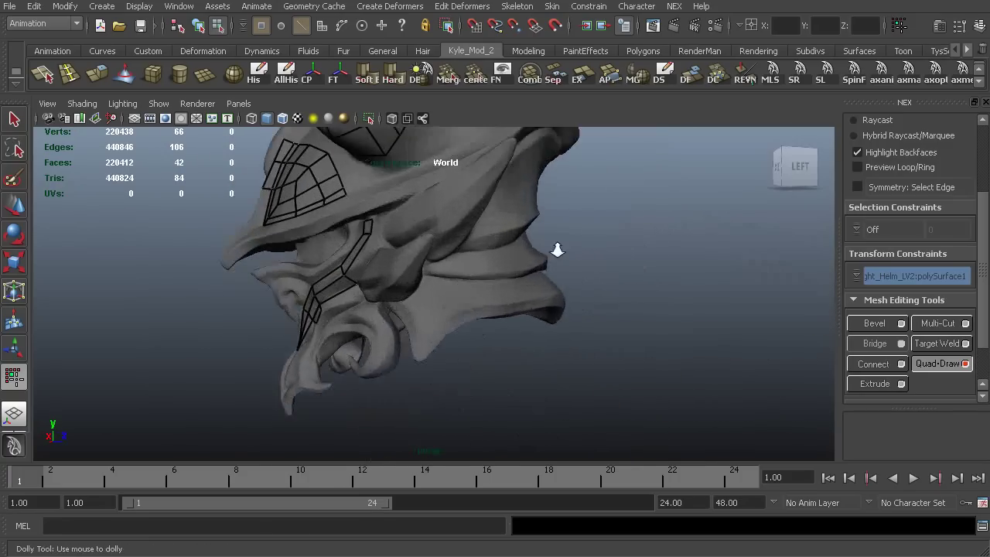
{"action": "left_click_drag", "start_coordinate": [557, 249], "coordinate": [336, 289], "text": "alt"}
{"action": "left_click_drag", "start_coordinate": [253, 306], "coordinate": [257, 294], "text": "alt"}
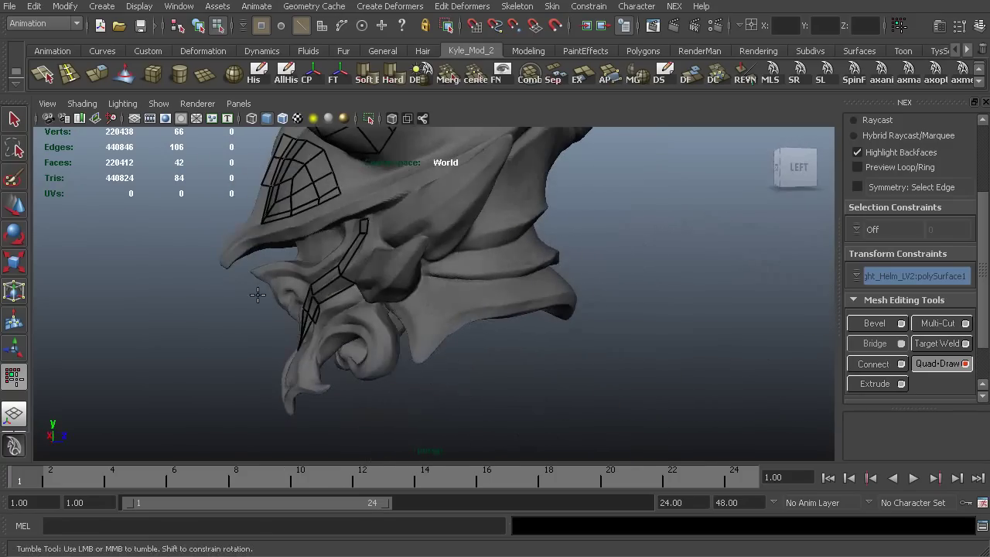
{"action": "middle_click_drag", "start_coordinate": [243, 247], "coordinate": [314, 261], "text": "alt"}
{"action": "right_click_drag", "start_coordinate": [314, 261], "coordinate": [301, 327], "text": "alt"}
{"action": "middle_click_drag", "start_coordinate": [236, 305], "coordinate": [317, 243], "text": "alt"}
{"action": "right_click_drag", "start_coordinate": [318, 242], "coordinate": [426, 289], "text": "alt"}
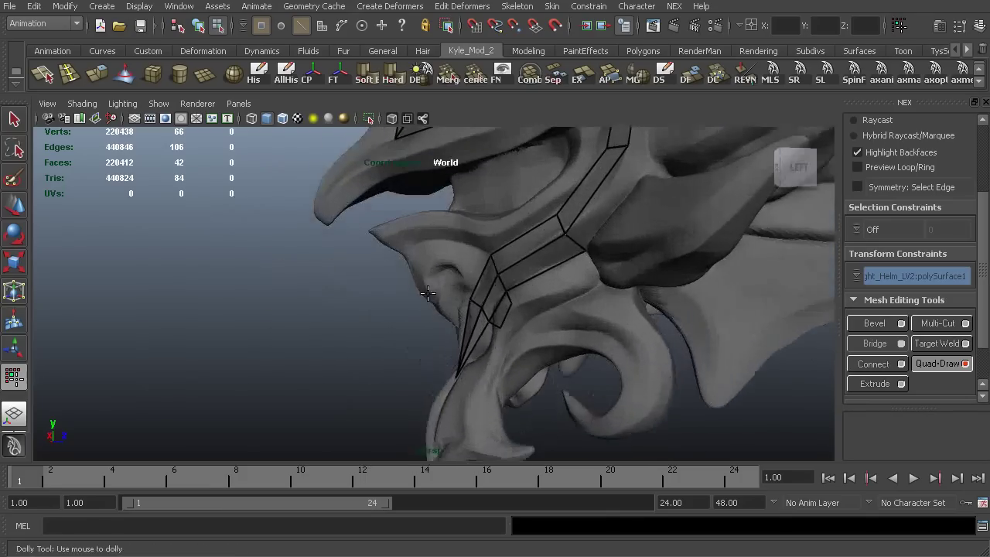
{"action": "left_click_drag", "start_coordinate": [325, 221], "coordinate": [372, 215], "text": "alt"}
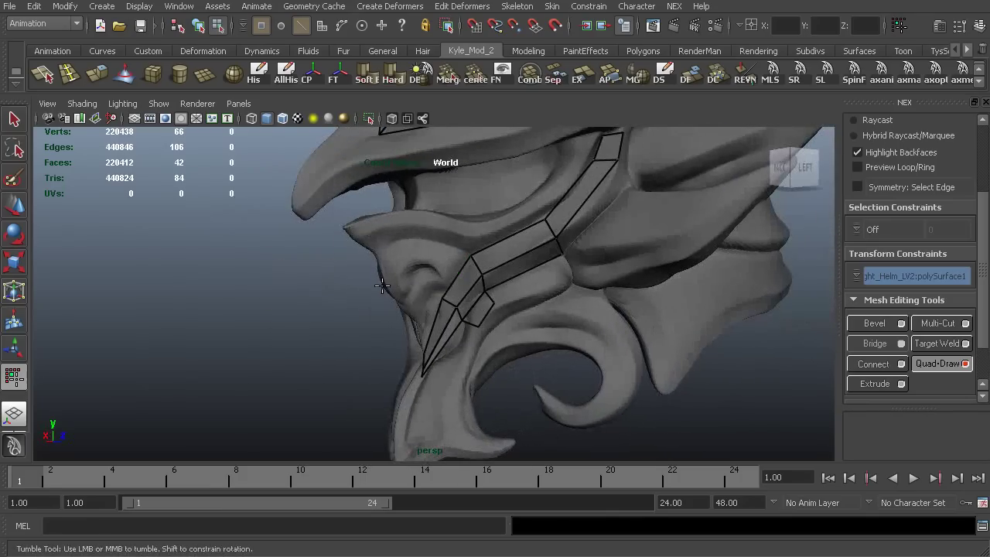
Review the whole helmet's quad layout from the front, comparing the forehead, horn and cheek patches
{"action": "right_click_drag", "start_coordinate": [415, 217], "coordinate": [293, 224], "text": "alt"}
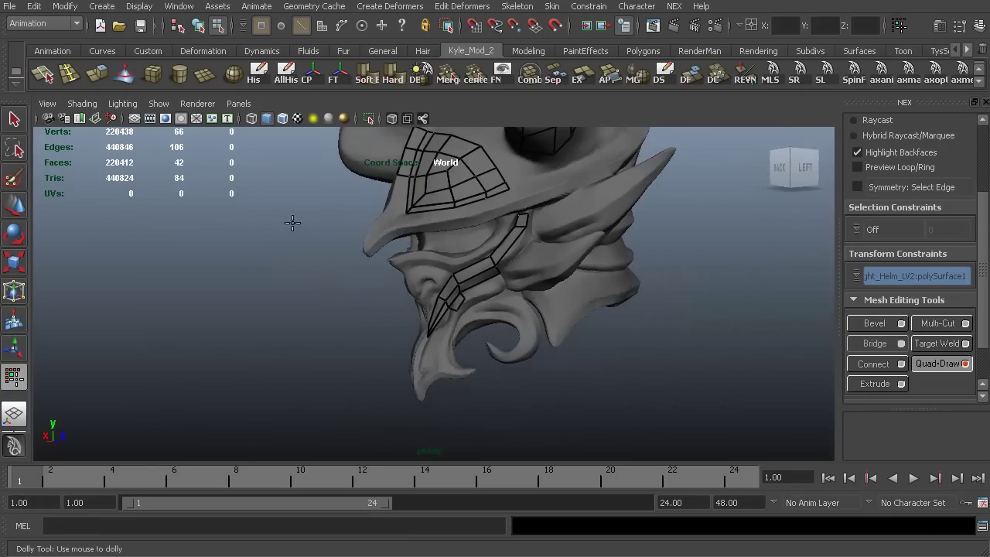
{"action": "middle_click_drag", "start_coordinate": [293, 224], "coordinate": [375, 218], "text": "alt"}
{"action": "left_click_drag", "start_coordinate": [375, 218], "coordinate": [314, 286], "text": "alt"}
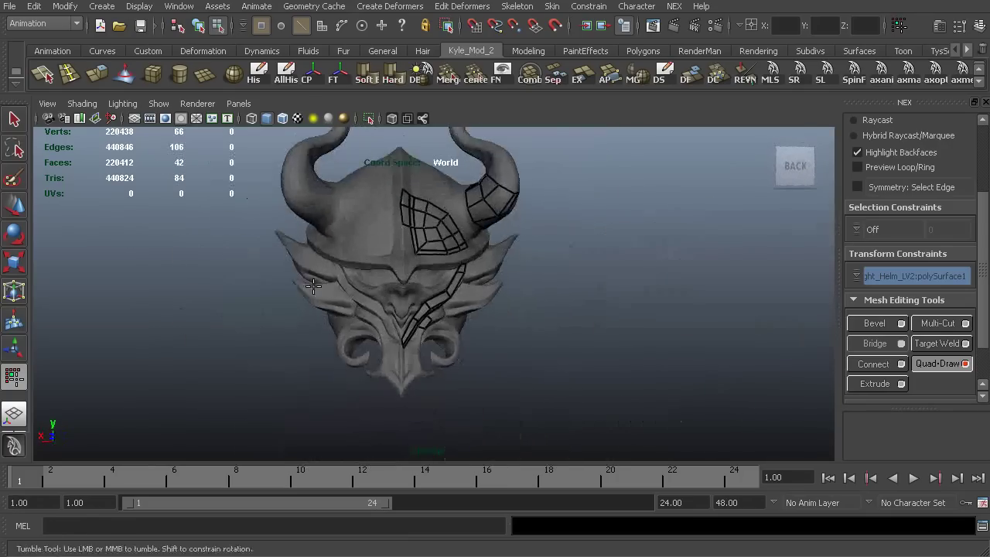
{"action": "right_click_drag", "start_coordinate": [314, 286], "coordinate": [521, 214], "text": "alt"}
{"action": "left_click_drag", "start_coordinate": [521, 214], "coordinate": [481, 257], "text": "alt"}
{"action": "left_click_drag", "start_coordinate": [438, 222], "coordinate": [411, 239], "text": "alt"}
{"action": "right_click_drag", "start_coordinate": [411, 239], "coordinate": [378, 217], "text": "alt"}
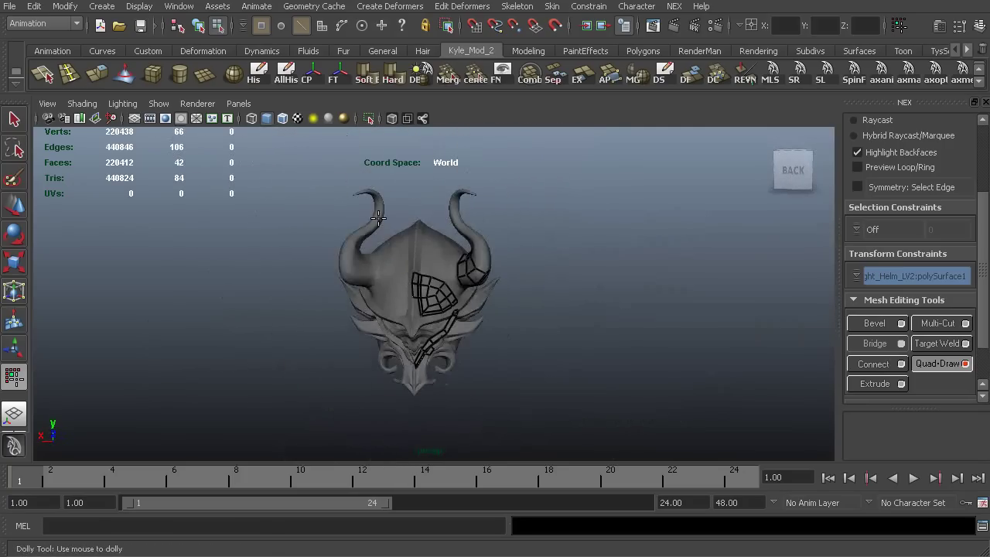
{"action": "right_click_drag", "start_coordinate": [255, 296], "coordinate": [502, 181], "text": "alt"}
{"action": "middle_click_drag", "start_coordinate": [413, 280], "coordinate": [423, 146], "text": "alt"}
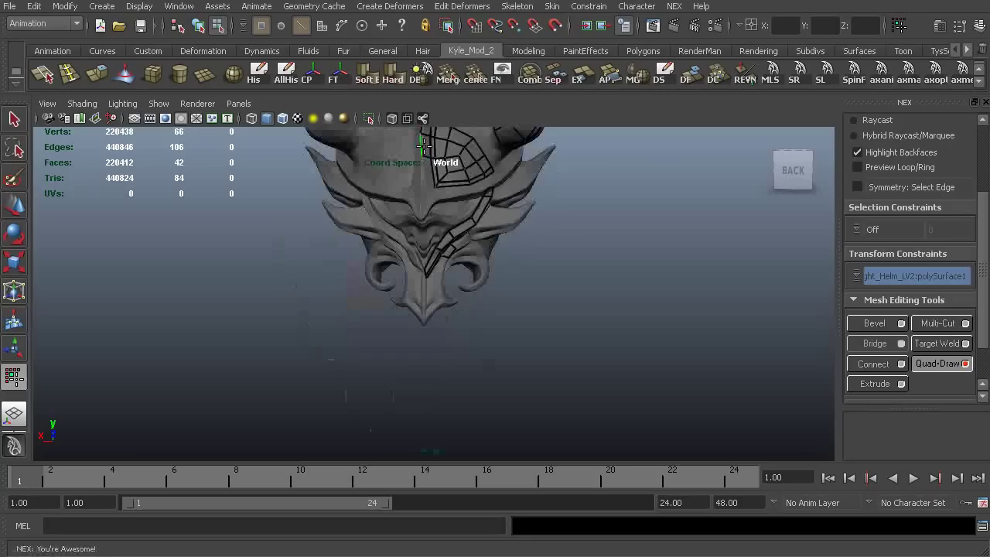
{"action": "right_click_drag", "start_coordinate": [423, 244], "coordinate": [684, 253], "text": "alt"}
{"action": "left_click_drag", "start_coordinate": [683, 254], "coordinate": [518, 232], "text": "alt"}
{"action": "middle_click_drag", "start_coordinate": [518, 232], "coordinate": [419, 225], "text": "alt"}
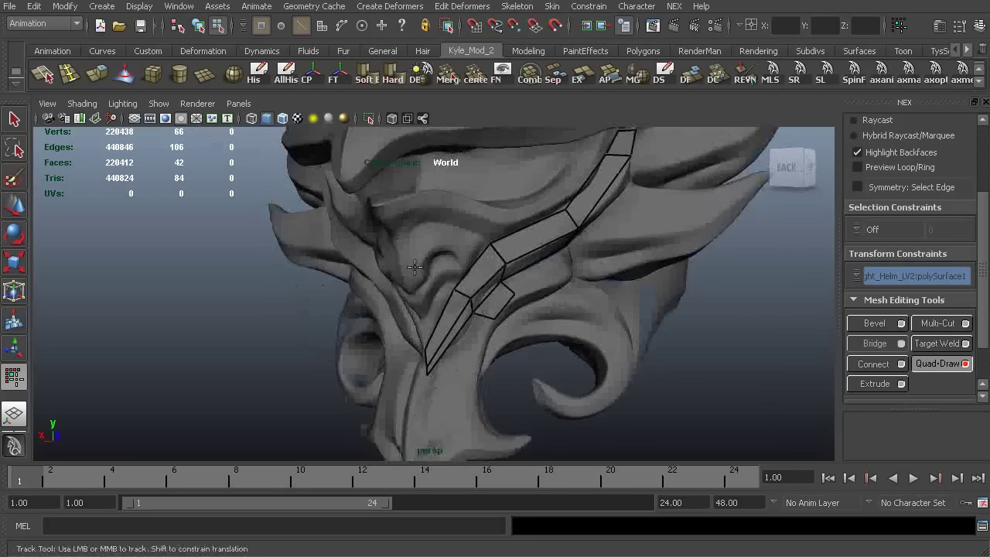
{"action": "right_click_drag", "start_coordinate": [609, 239], "coordinate": [514, 231], "text": "alt"}
{"action": "left_click_drag", "start_coordinate": [467, 287], "coordinate": [482, 262], "text": "alt"}
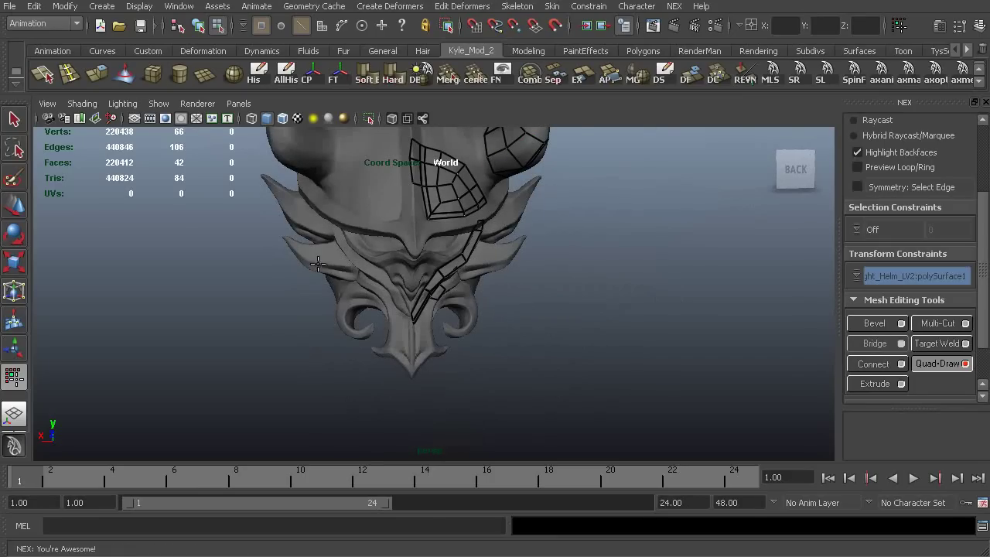
Extend the second row with two quads along the cheek strip's outer edge, up beside the spikes to the brim
{"action": "left_click_drag", "start_coordinate": [318, 264], "coordinate": [300, 290], "text": "alt"}
{"action": "right_click_drag", "start_coordinate": [300, 290], "coordinate": [463, 270], "text": "alt"}
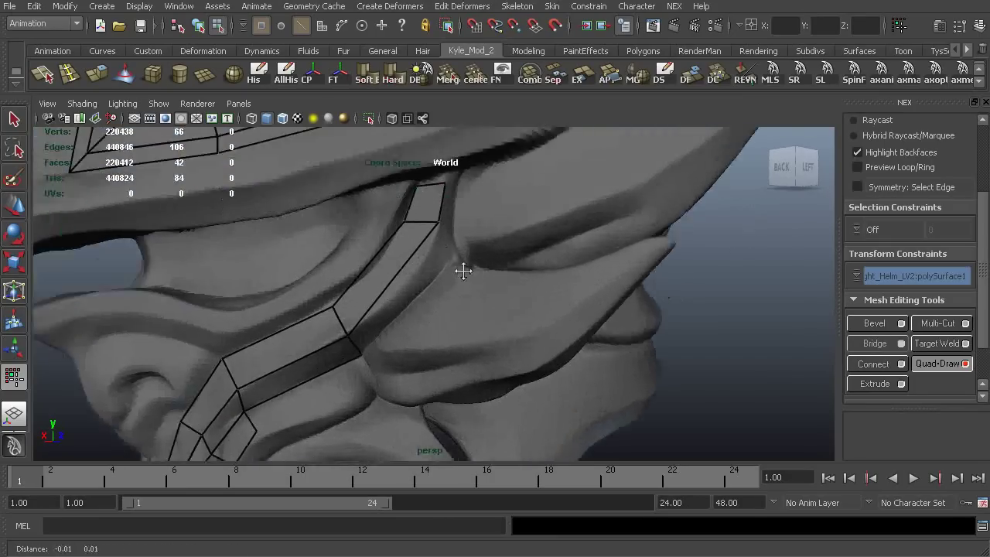
{"action": "middle_click_drag", "start_coordinate": [463, 270], "coordinate": [479, 288], "text": "alt"}
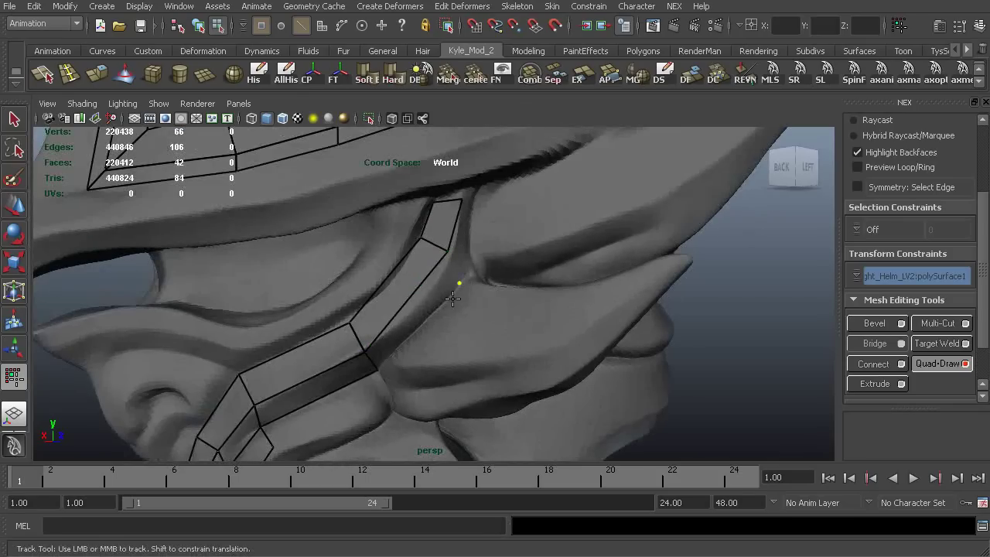
{"action": "left_click", "coordinate": [425, 301], "text": "shift"}
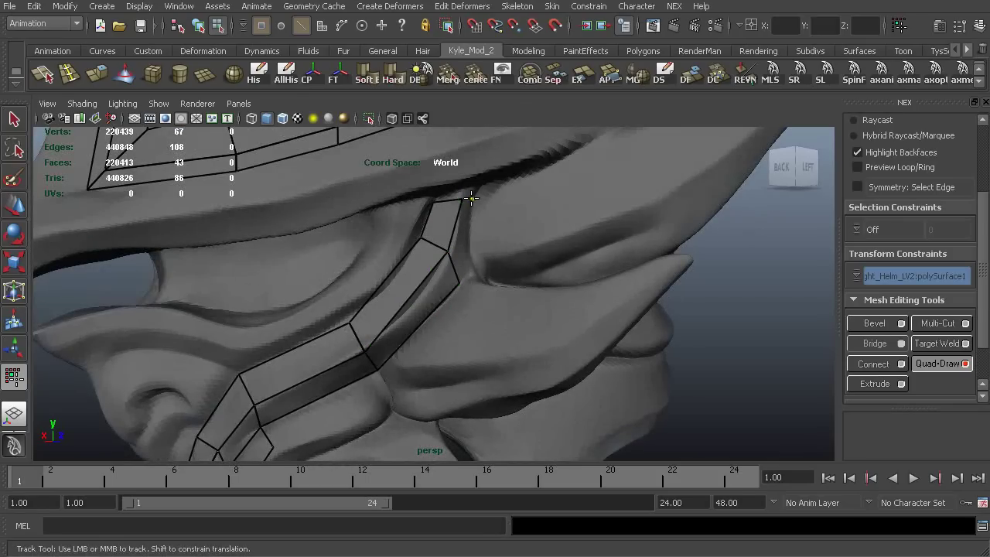
{"action": "left_click", "coordinate": [466, 226], "text": "shift"}
Draw a quad along the raised band above the curled tusk, filling from the existing lower quad up to the spikes
{"action": "right_click_drag", "start_coordinate": [518, 207], "coordinate": [395, 165], "text": "alt"}
{"action": "middle_click_drag", "start_coordinate": [395, 255], "coordinate": [510, 163], "text": "alt"}
{"action": "right_click_drag", "start_coordinate": [479, 224], "coordinate": [537, 221], "text": "alt"}
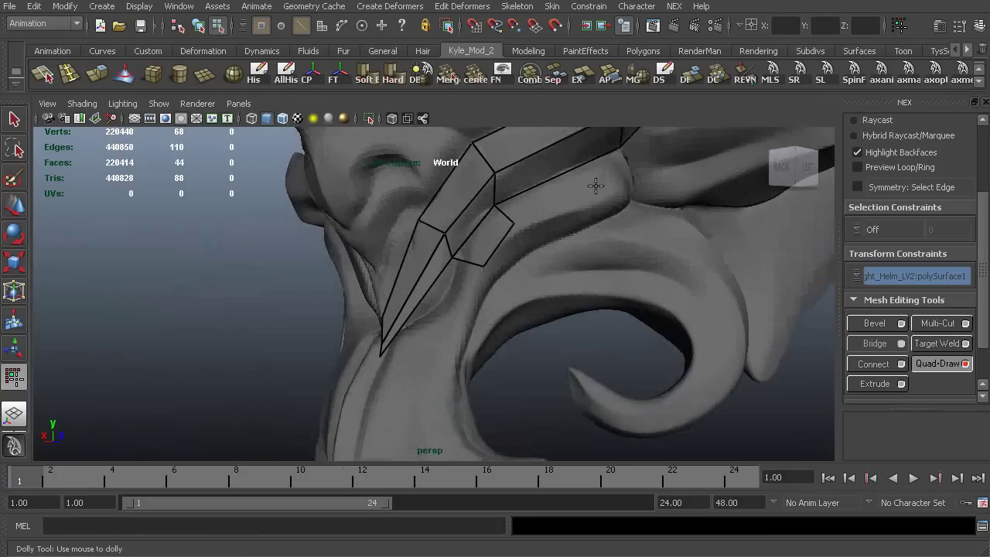
{"action": "middle_click_drag", "start_coordinate": [537, 177], "coordinate": [450, 226], "text": "alt"}
{"action": "left_click", "coordinate": [537, 223]}
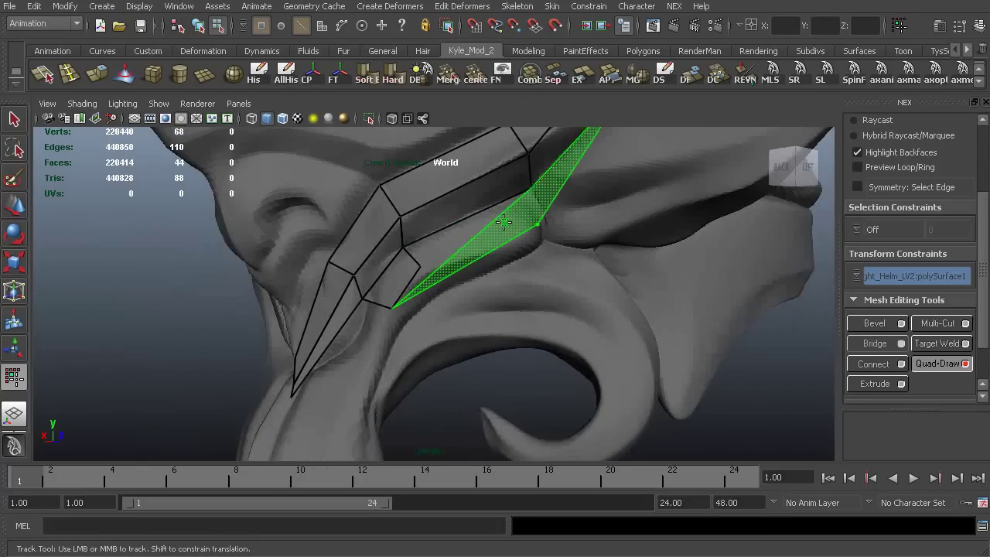
{"action": "mouse_move", "coordinate": [480, 286]}
{"action": "left_mouse_down", "text": "alt"}
{"action": "mouse_move", "coordinate": [426, 333]}
{"action": "mouse_move", "coordinate": [458, 281]}
{"action": "left_mouse_up", "text": "alt"}
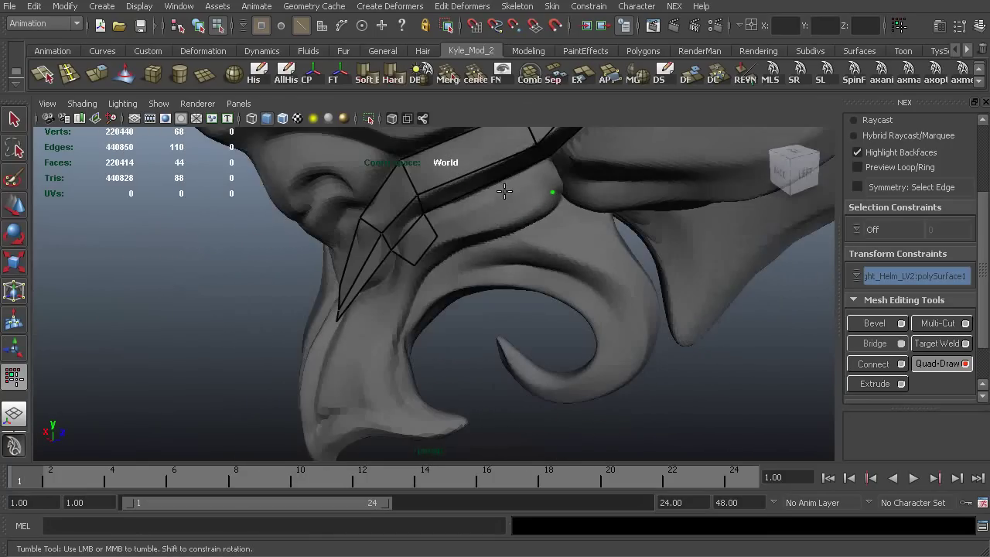
{"action": "left_click_drag", "start_coordinate": [495, 239], "coordinate": [487, 229], "text": "alt"}
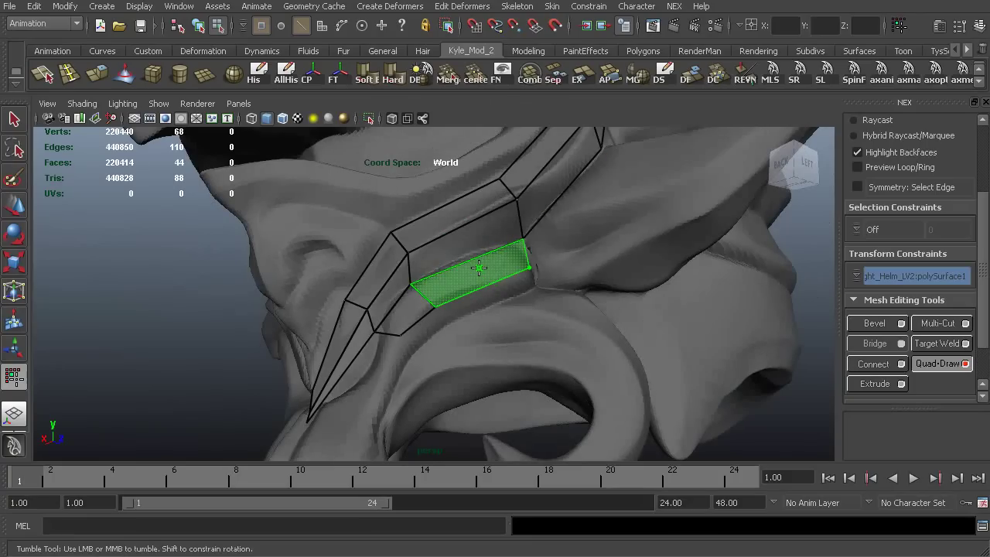
{"action": "left_click", "coordinate": [474, 269], "text": "shift"}
{"action": "right_click_drag", "start_coordinate": [523, 237], "coordinate": [497, 242], "text": "alt"}
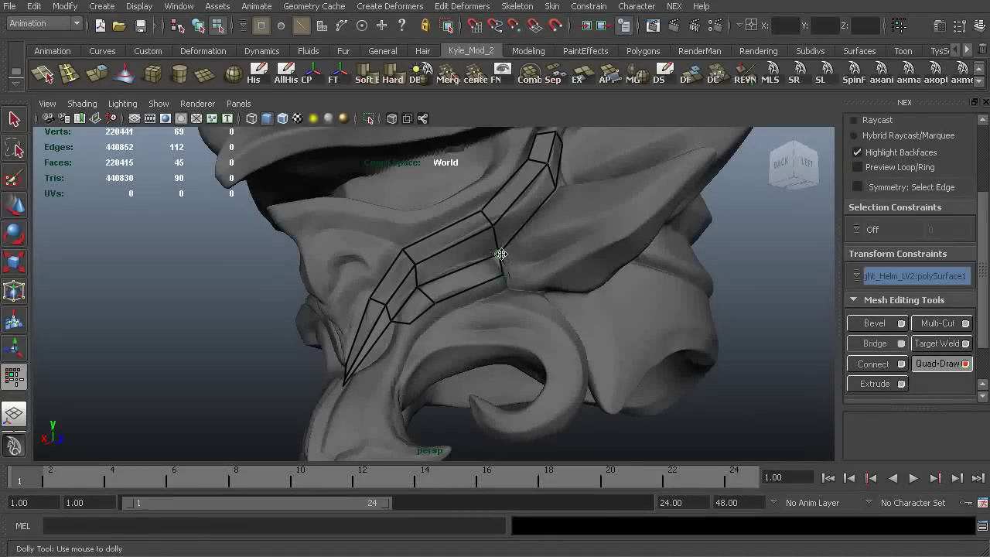
Draw two quads along the underside of the raised band above the curled tusk, bordering the row just built
{"action": "mouse_move", "coordinate": [477, 236]}
{"action": "left_mouse_down", "text": "alt"}
{"action": "mouse_move", "coordinate": [629, 204]}
{"action": "mouse_move", "coordinate": [460, 281]}
{"action": "mouse_move", "coordinate": [517, 343]}
{"action": "mouse_move", "coordinate": [472, 255]}
{"action": "mouse_move", "coordinate": [383, 347]}
{"action": "mouse_move", "coordinate": [356, 334]}
{"action": "left_mouse_up", "text": "alt"}
{"action": "left_click", "coordinate": [492, 307]}
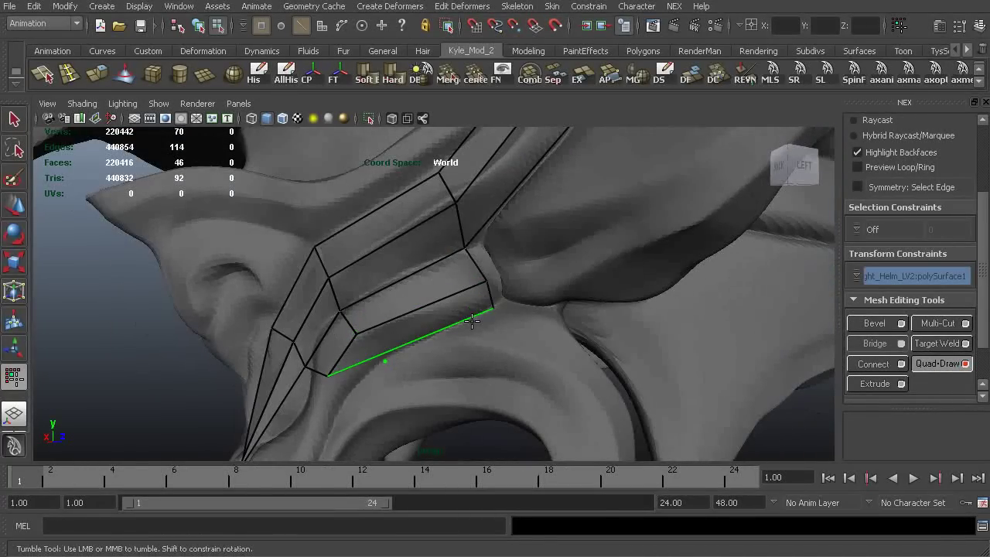
{"action": "key", "text": "ctrl+z"}
{"action": "left_click_drag", "start_coordinate": [364, 360], "coordinate": [367, 348], "text": "alt"}
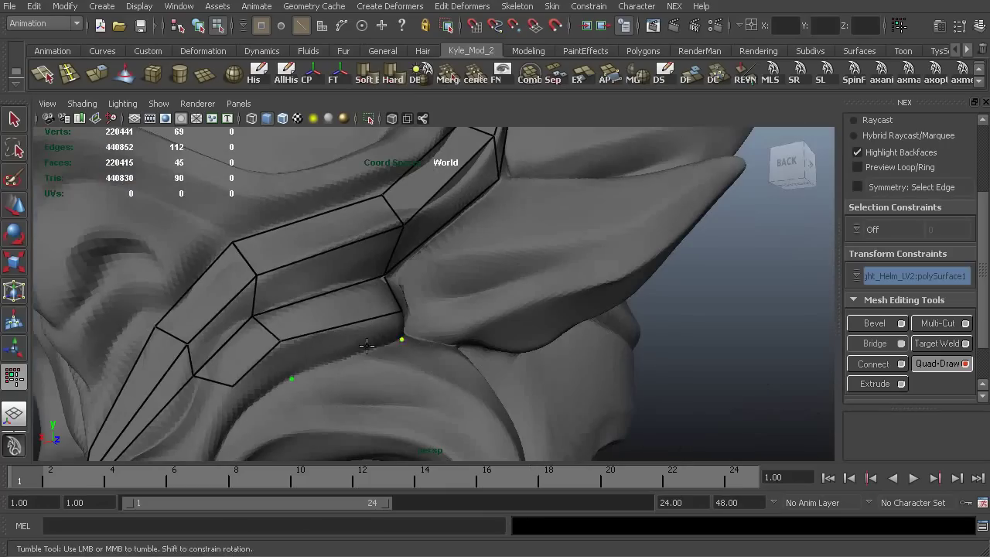
{"action": "middle_click_drag", "start_coordinate": [332, 309], "coordinate": [406, 248], "text": "alt"}
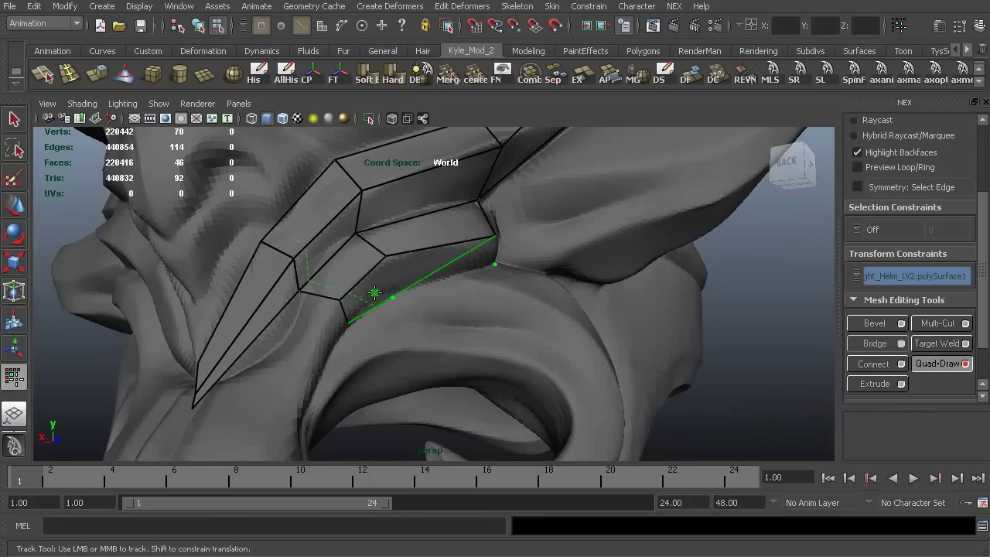
{"action": "left_click", "coordinate": [374, 288], "text": "shift"}
{"action": "left_click_drag", "start_coordinate": [375, 288], "coordinate": [399, 294], "text": "alt"}
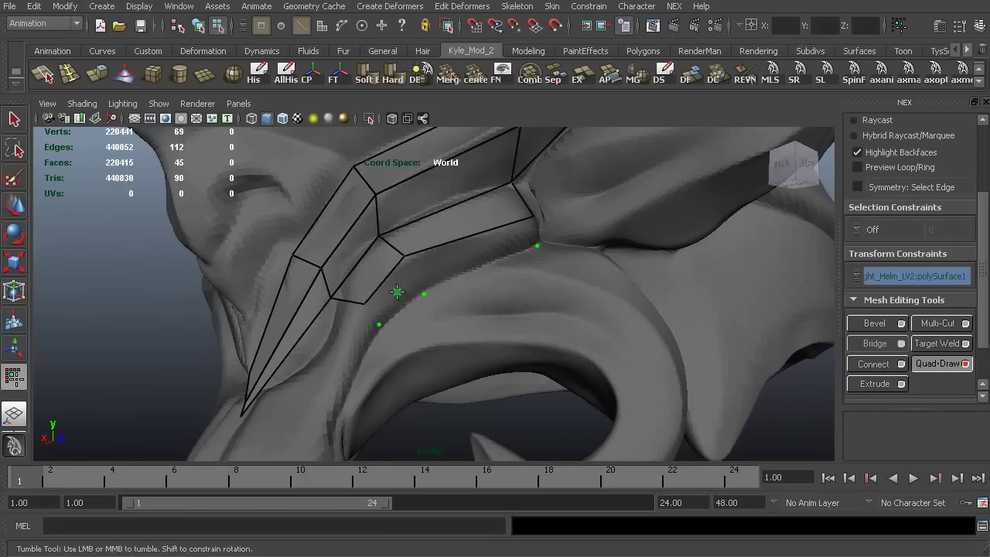
{"action": "key", "text": "shift"}
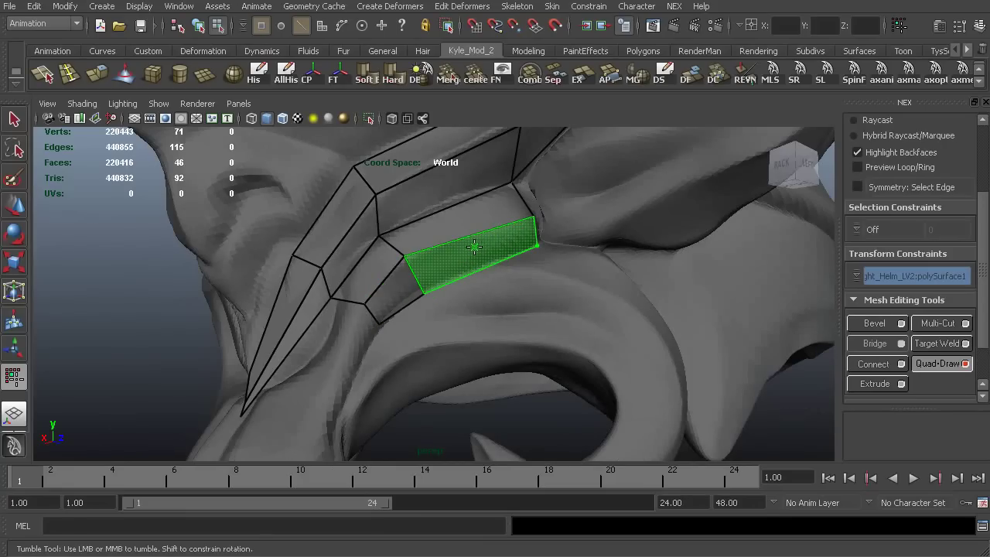
{"action": "left_click", "coordinate": [471, 252], "text": "shift"}
Shift a vertex on the cheek strip's lower cross edge inward, just above the strip's pointed tip
{"action": "right_click_drag", "start_coordinate": [470, 253], "coordinate": [320, 228], "text": "alt"}
{"action": "middle_click_drag", "start_coordinate": [320, 227], "coordinate": [393, 183], "text": "alt"}
{"action": "right_click_drag", "start_coordinate": [393, 182], "coordinate": [495, 255], "text": "alt"}
{"action": "left_click_drag", "start_coordinate": [494, 255], "coordinate": [417, 259], "text": "alt"}
{"action": "middle_click_drag", "start_coordinate": [407, 259], "coordinate": [398, 320], "text": "alt"}
{"action": "mouse_move", "coordinate": [424, 265]}
{"action": "left_mouse_down"}
{"action": "mouse_move", "coordinate": [411, 234]}
{"action": "mouse_move", "coordinate": [387, 237]}
{"action": "mouse_move", "coordinate": [388, 250]}
{"action": "left_mouse_up"}
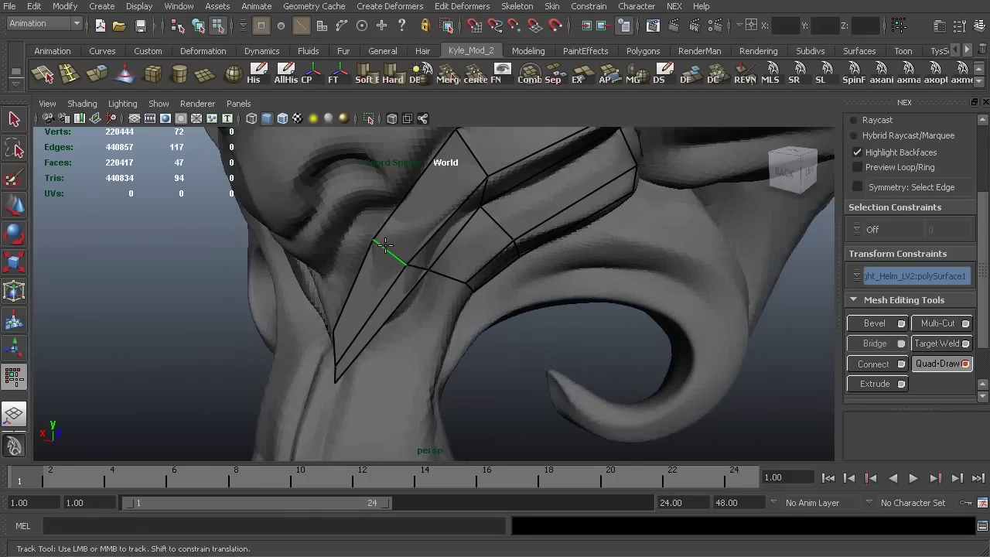
{"action": "right_click_drag", "start_coordinate": [385, 255], "coordinate": [423, 263], "text": "alt"}
{"action": "middle_click_drag", "start_coordinate": [398, 290], "coordinate": [366, 294], "text": "alt"}
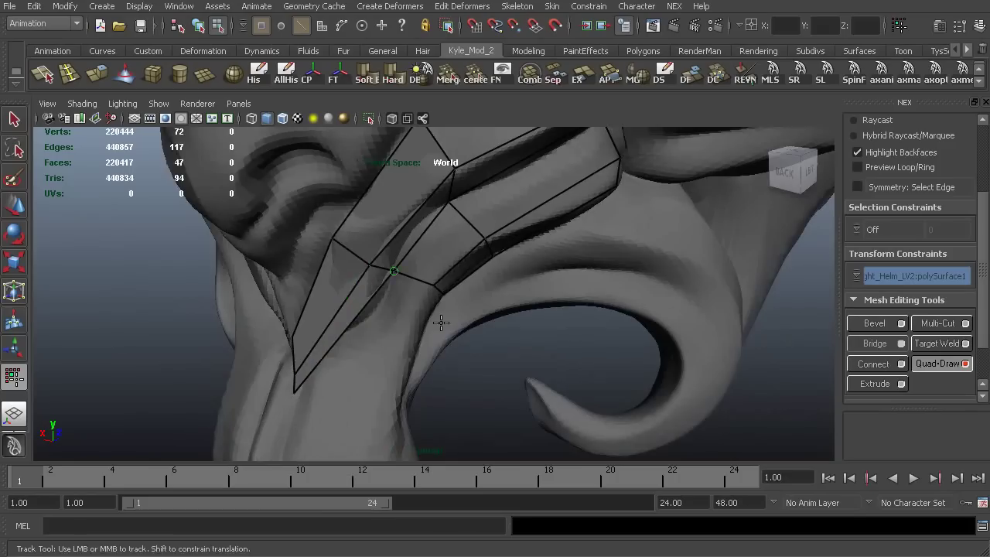
Pull the lower cross edge's middle vertex and the band's end corner down toward the chin piece
{"action": "mouse_move", "coordinate": [441, 323]}
{"action": "right_mouse_down", "text": "alt"}
{"action": "mouse_move", "coordinate": [321, 273]}
{"action": "mouse_move", "coordinate": [366, 392]}
{"action": "right_mouse_up", "text": "alt"}
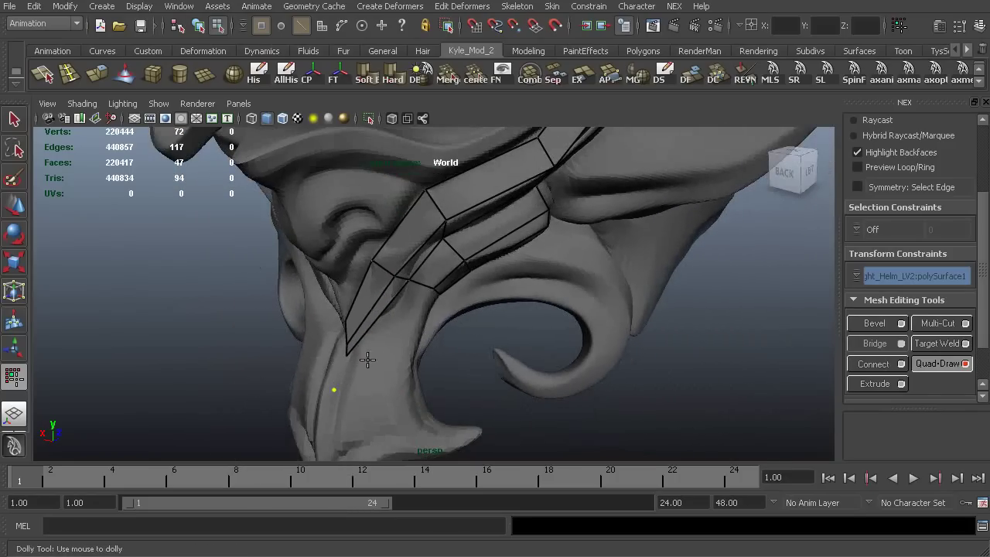
{"action": "right_click_drag", "start_coordinate": [368, 340], "coordinate": [430, 283], "text": "alt"}
{"action": "middle_click_drag", "start_coordinate": [430, 283], "coordinate": [338, 244], "text": "alt"}
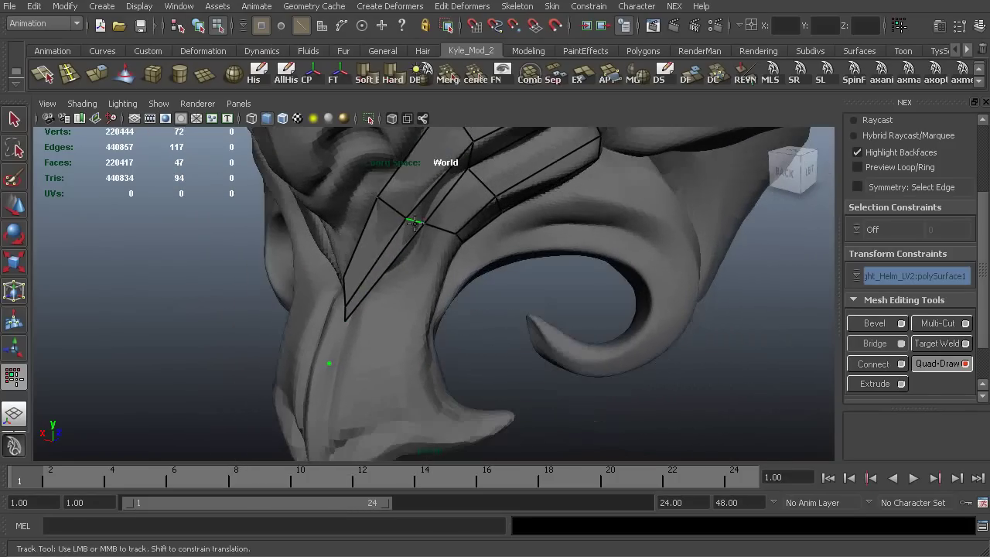
{"action": "left_click_drag", "start_coordinate": [417, 216], "coordinate": [395, 231]}
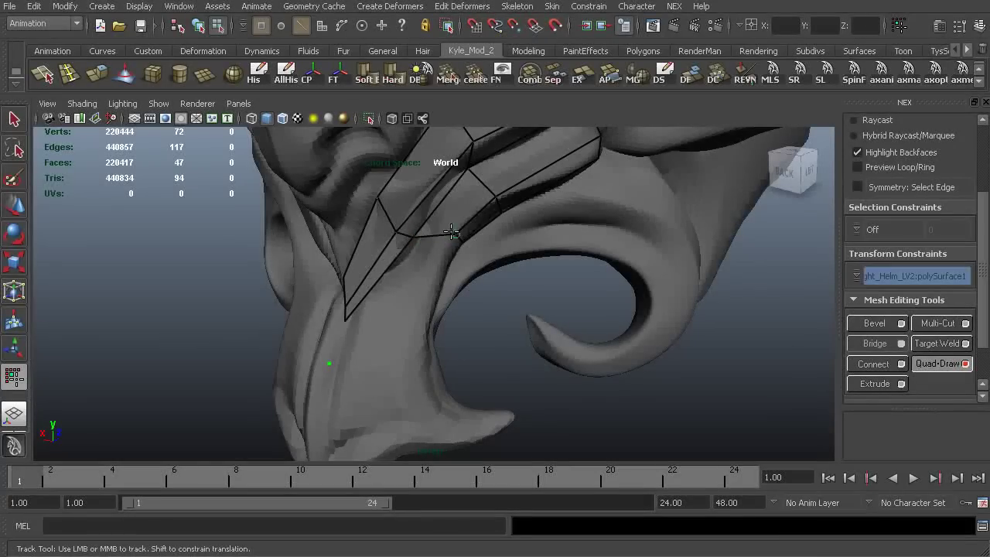
{"action": "left_click", "coordinate": [461, 234], "text": "shift"}
{"action": "left_click_drag", "start_coordinate": [461, 234], "coordinate": [442, 259]}
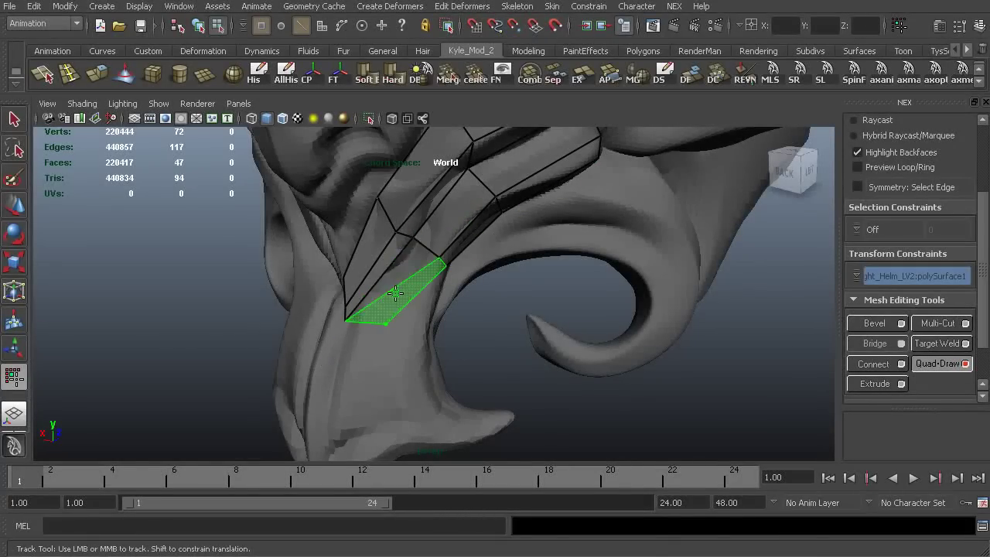
Place a guide point on the chin piece below the band's end and move the strip's tip vertex outward
{"action": "middle_click_drag", "start_coordinate": [279, 269], "coordinate": [389, 274], "text": "alt"}
{"action": "right_click_drag", "start_coordinate": [389, 274], "coordinate": [452, 286], "text": "alt"}
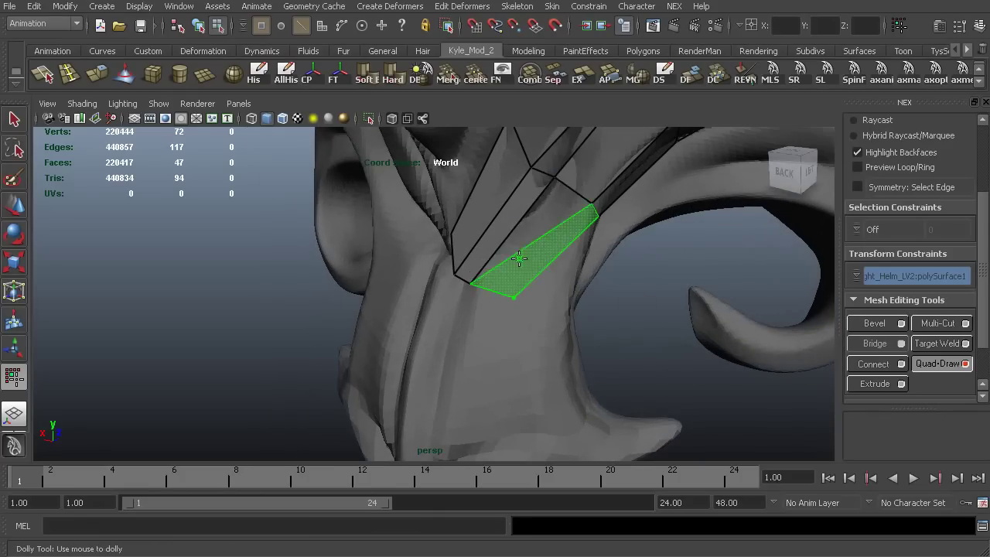
{"action": "left_click_drag", "start_coordinate": [520, 301], "coordinate": [506, 271], "text": "alt"}
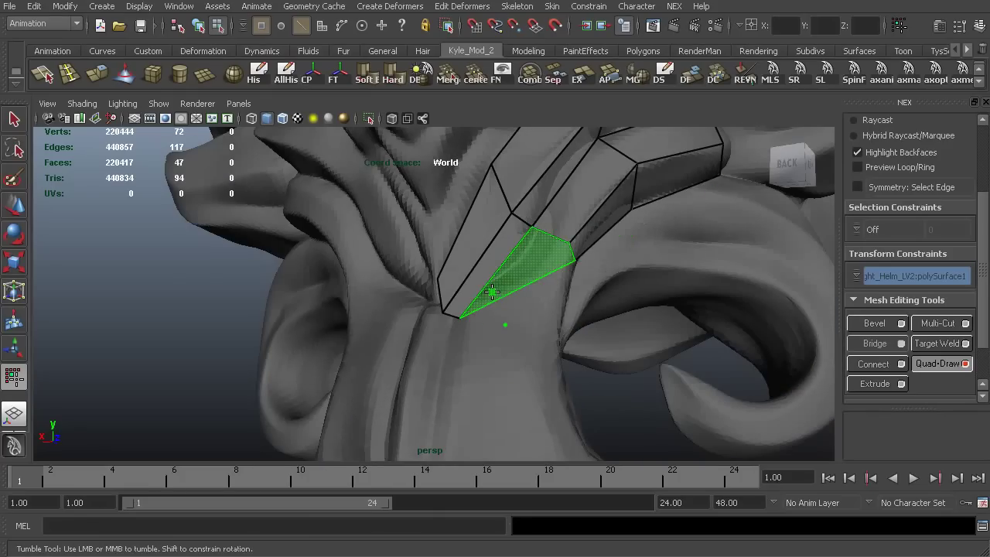
{"action": "left_click_drag", "start_coordinate": [559, 333], "coordinate": [534, 332], "text": "alt"}
{"action": "middle_click_drag", "start_coordinate": [568, 244], "coordinate": [468, 260], "text": "alt"}
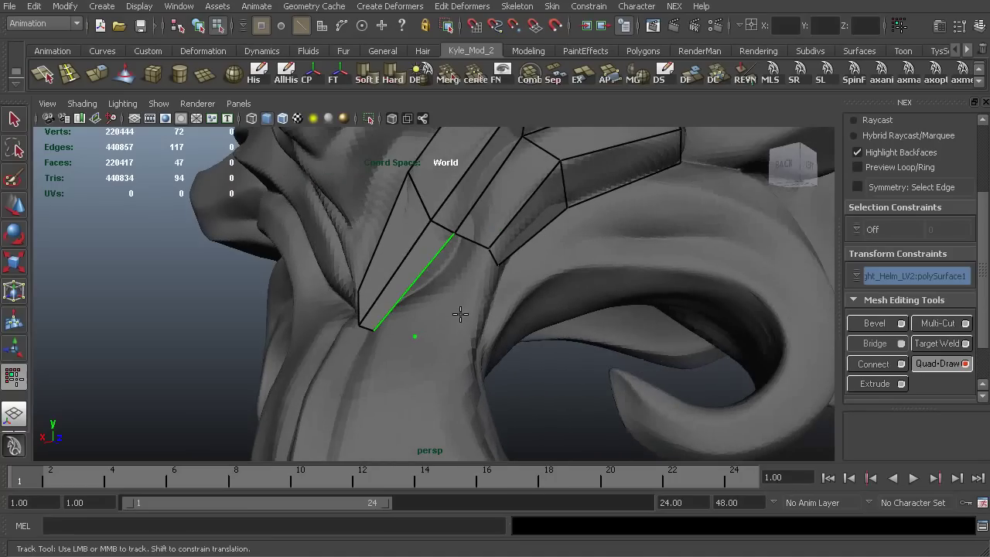
{"action": "left_click", "coordinate": [453, 340]}
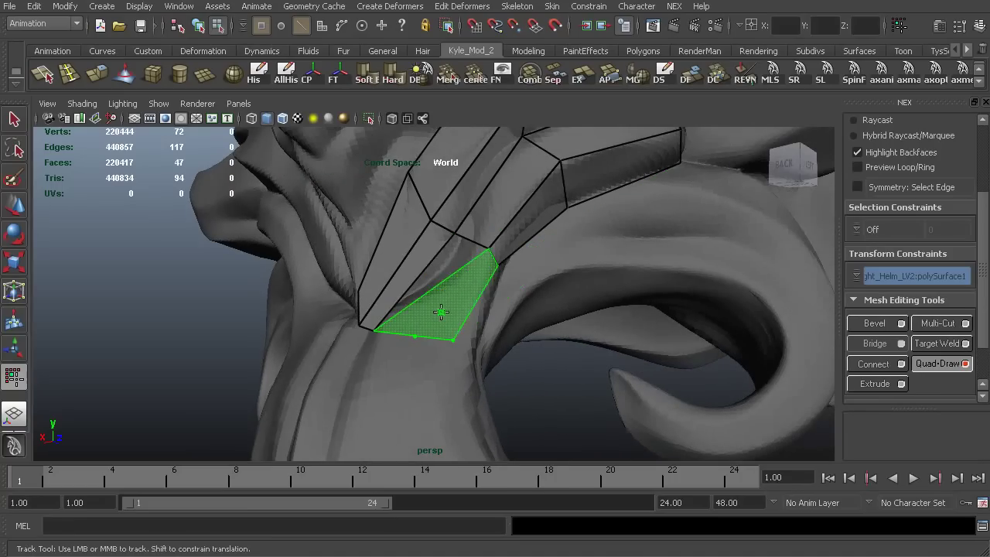
{"action": "mouse_move", "coordinate": [482, 353]}
{"action": "left_mouse_down", "text": "alt"}
{"action": "mouse_move", "coordinate": [467, 330]}
{"action": "mouse_move", "coordinate": [399, 328]}
{"action": "mouse_move", "coordinate": [470, 349]}
{"action": "left_mouse_up", "text": "alt"}
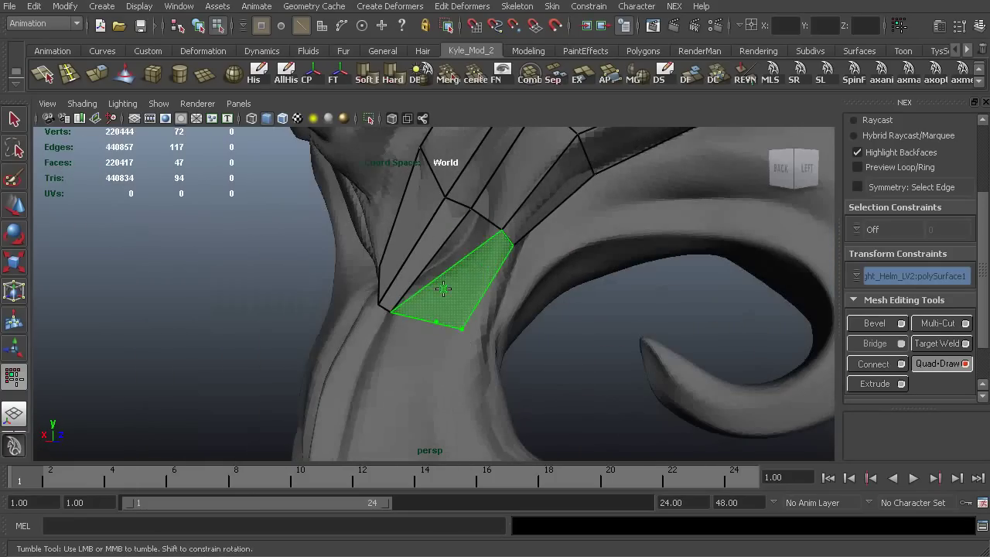
{"action": "middle_click_drag", "start_coordinate": [462, 247], "coordinate": [388, 275], "text": "alt"}
{"action": "left_click_drag", "start_coordinate": [312, 336], "coordinate": [352, 291]}
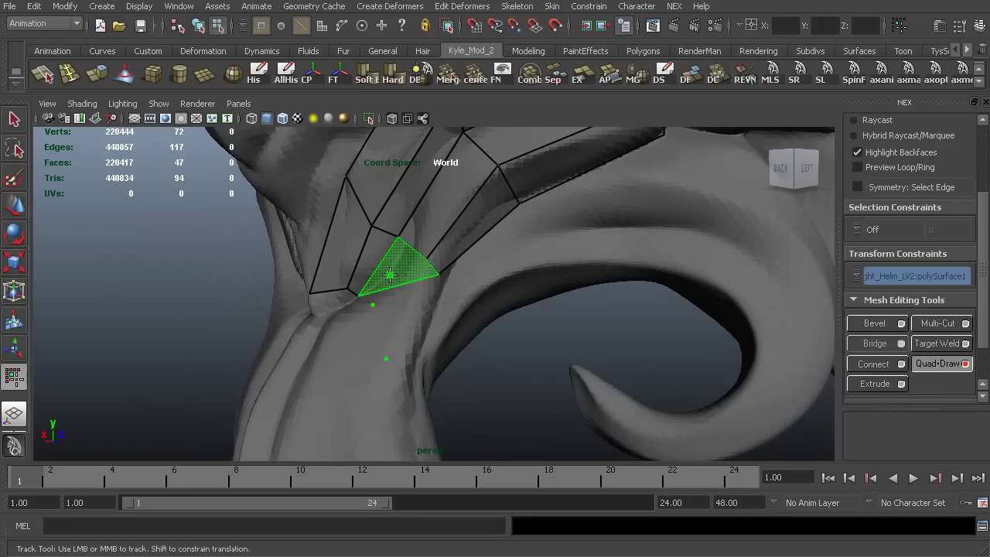
{"action": "left_click_drag", "start_coordinate": [398, 313], "coordinate": [351, 256], "text": "alt"}
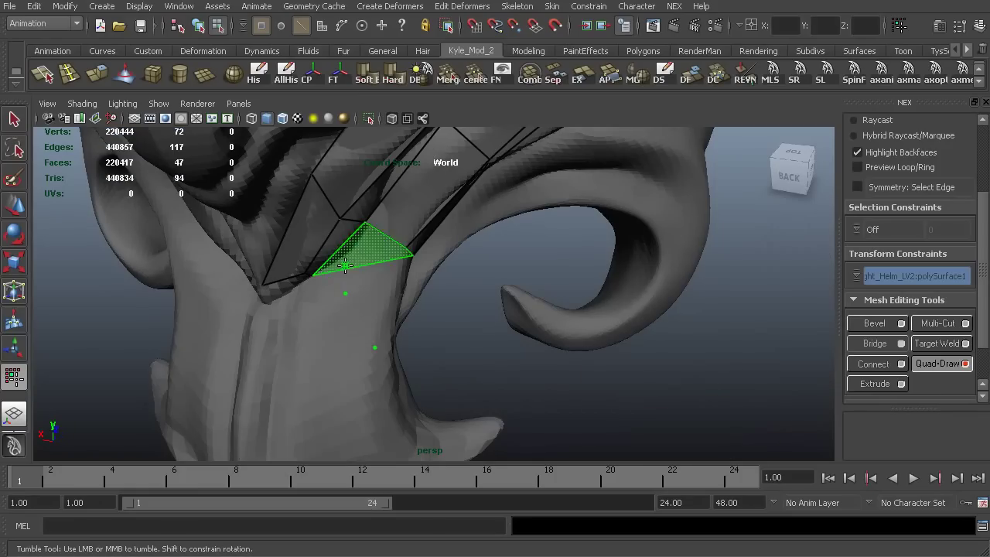
{"action": "left_click", "coordinate": [366, 271], "text": "shift"}
{"action": "mouse_move", "coordinate": [394, 283]}
{"action": "left_mouse_down", "text": "alt"}
{"action": "mouse_move", "coordinate": [412, 262]}
{"action": "mouse_move", "coordinate": [396, 249]}
{"action": "left_mouse_up", "text": "alt"}
{"action": "key", "text": "ctrl+z"}
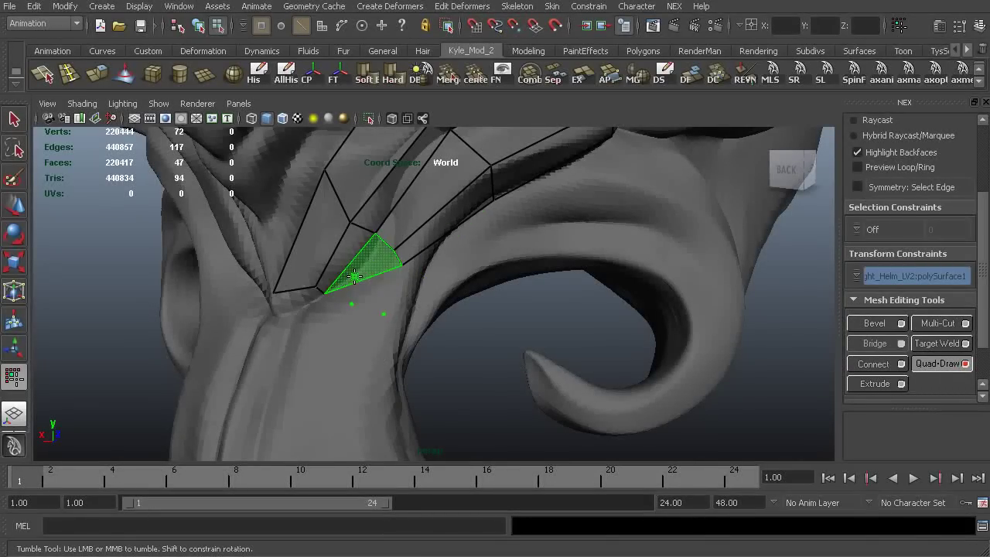
{"action": "mouse_move", "coordinate": [370, 294]}
{"action": "left_mouse_down", "text": "alt"}
{"action": "mouse_move", "coordinate": [364, 343]}
{"action": "mouse_move", "coordinate": [335, 289]}
{"action": "left_mouse_up", "text": "alt"}
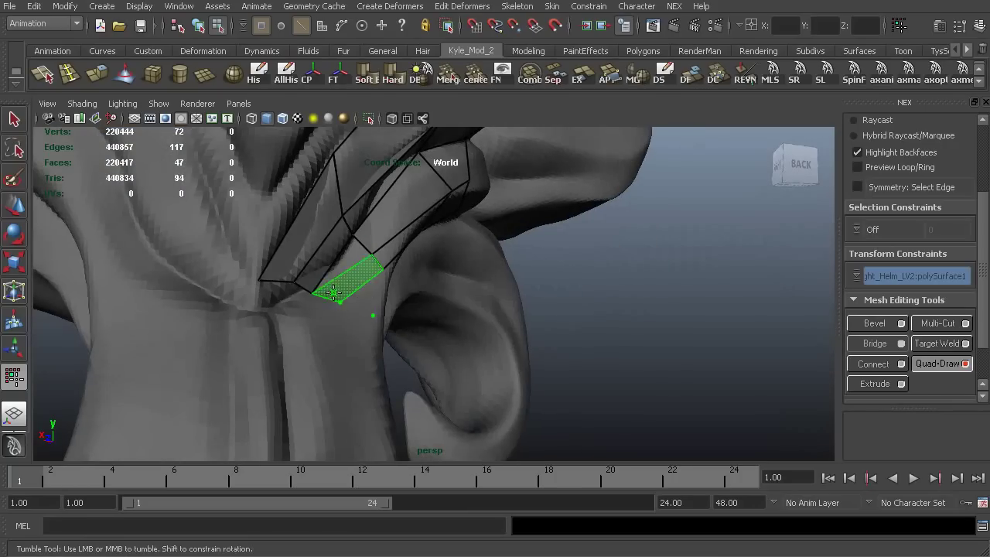
{"action": "left_click_drag", "start_coordinate": [363, 245], "coordinate": [348, 285]}
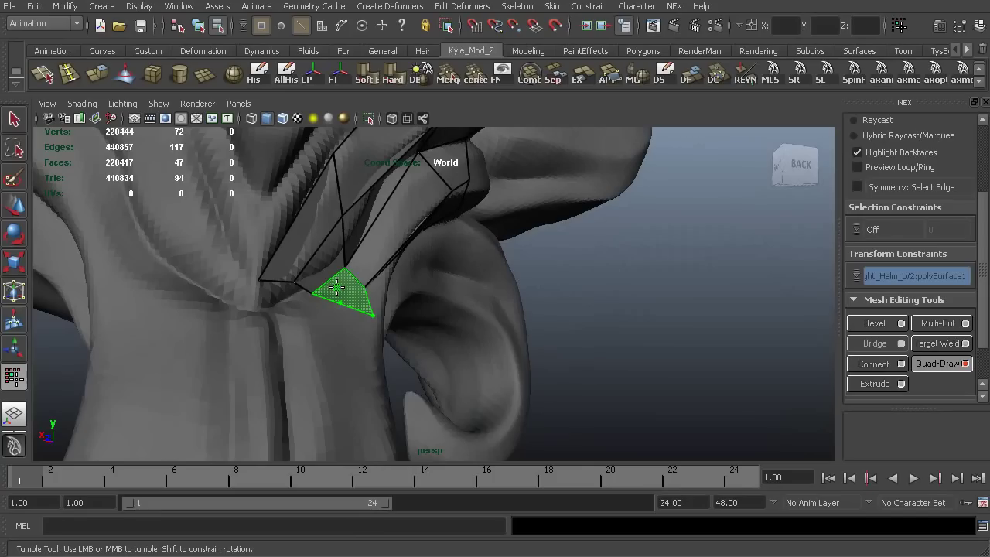
{"action": "left_click", "coordinate": [343, 283], "text": "shift"}
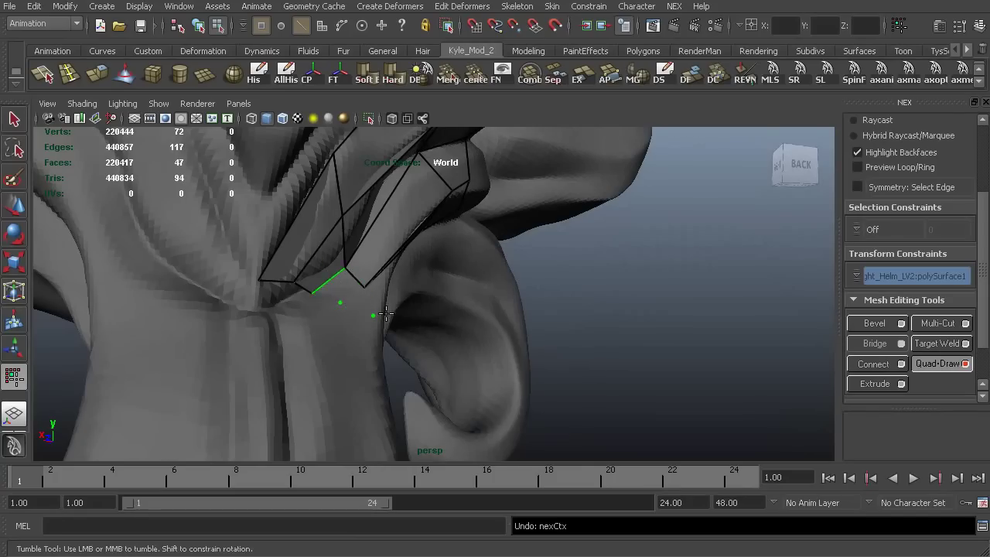
Draw two quads across the lower end of the raised band, connecting the strip's tip to the band's outer edge
{"action": "left_click_drag", "start_coordinate": [331, 281], "coordinate": [345, 287], "text": "alt"}
{"action": "right_click_drag", "start_coordinate": [313, 275], "coordinate": [323, 273], "text": "alt"}
{"action": "scroll", "coordinate": [322, 274], "scroll_direction": "up", "scroll_amount": 2}
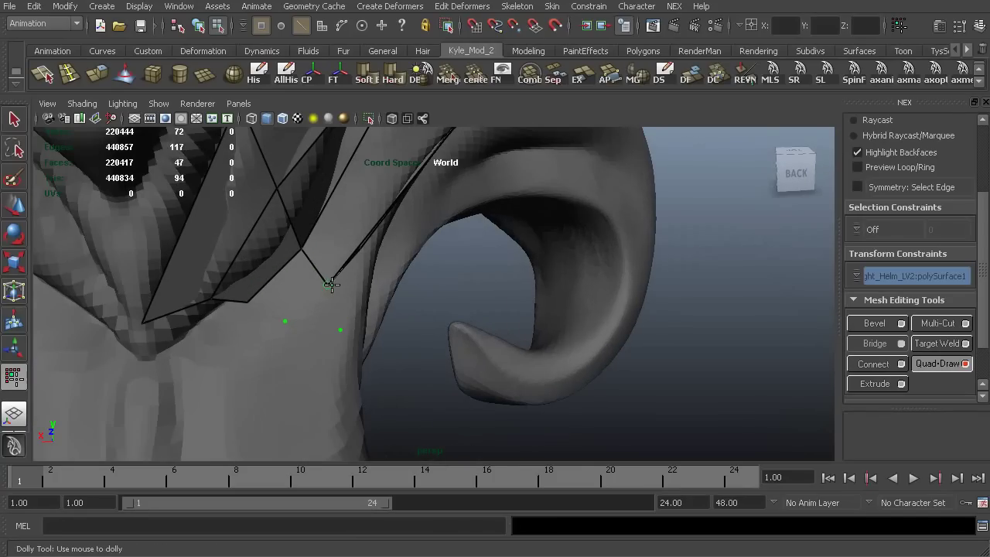
{"action": "left_click", "coordinate": [281, 290], "text": "shift"}
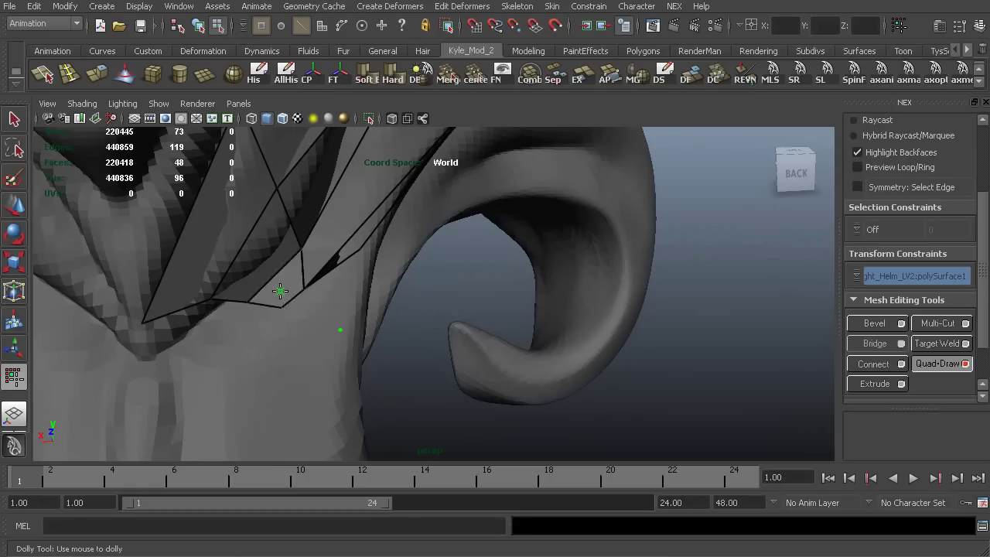
{"action": "left_click_drag", "start_coordinate": [294, 297], "coordinate": [307, 313]}
{"action": "mouse_move", "coordinate": [329, 254]}
{"action": "left_mouse_down", "text": "alt"}
{"action": "mouse_move", "coordinate": [317, 234]}
{"action": "mouse_move", "coordinate": [267, 239]}
{"action": "mouse_move", "coordinate": [346, 275]}
{"action": "left_mouse_up", "text": "alt"}
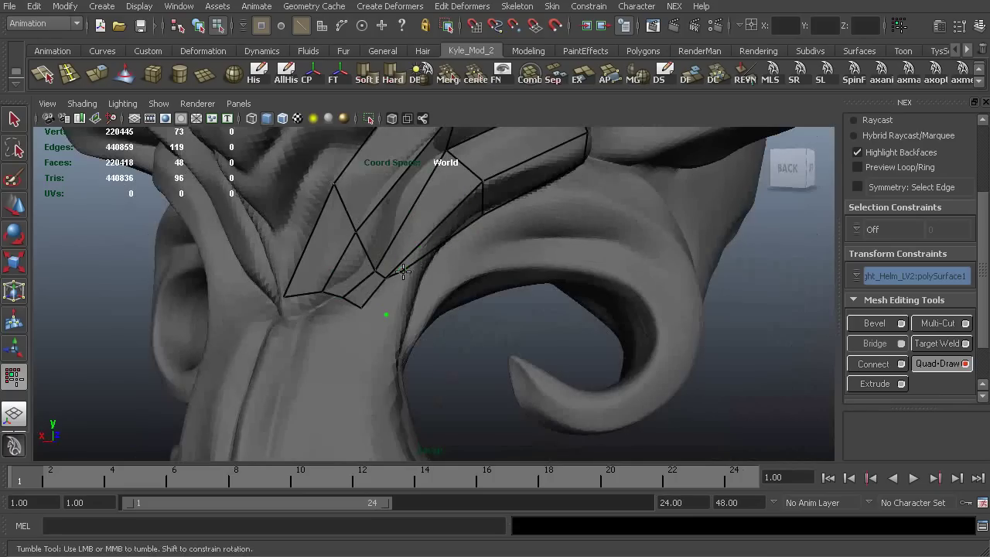
{"action": "left_click", "coordinate": [383, 296], "text": "shift"}
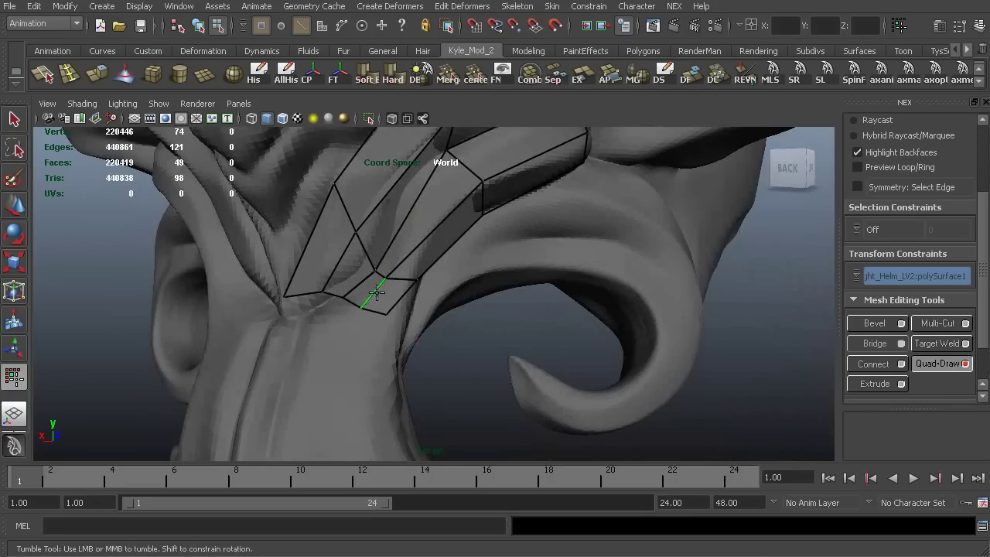
Draw a quad beneath the strip's tip, reaching the chin piece's central crease
{"action": "mouse_move", "coordinate": [383, 296]}
{"action": "left_mouse_down", "text": "alt"}
{"action": "mouse_move", "coordinate": [361, 273]}
{"action": "mouse_move", "coordinate": [368, 246]}
{"action": "left_mouse_up", "text": "alt"}
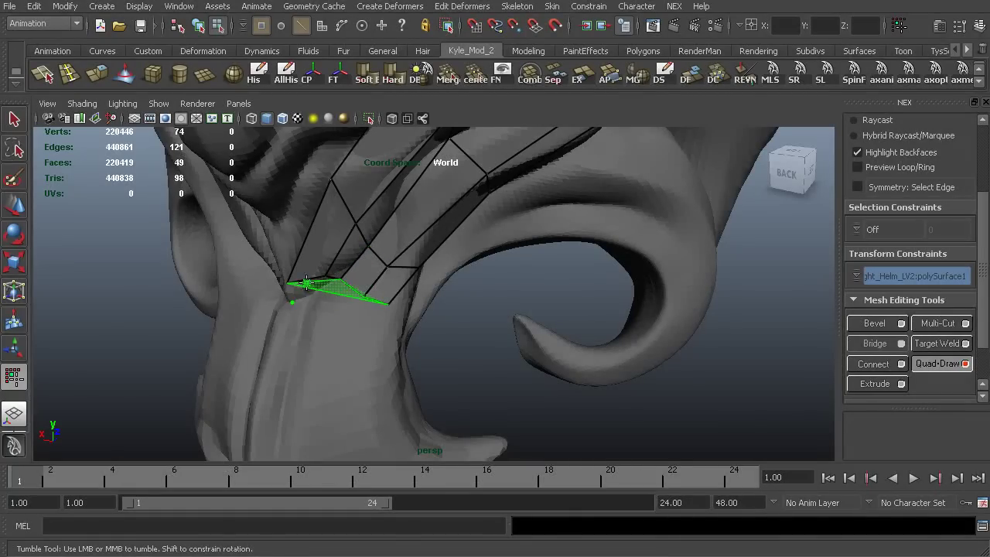
{"action": "mouse_move", "coordinate": [301, 290]}
{"action": "left_mouse_down", "text": "alt"}
{"action": "mouse_move", "coordinate": [268, 312]}
{"action": "mouse_move", "coordinate": [290, 294]}
{"action": "left_mouse_up", "text": "alt"}
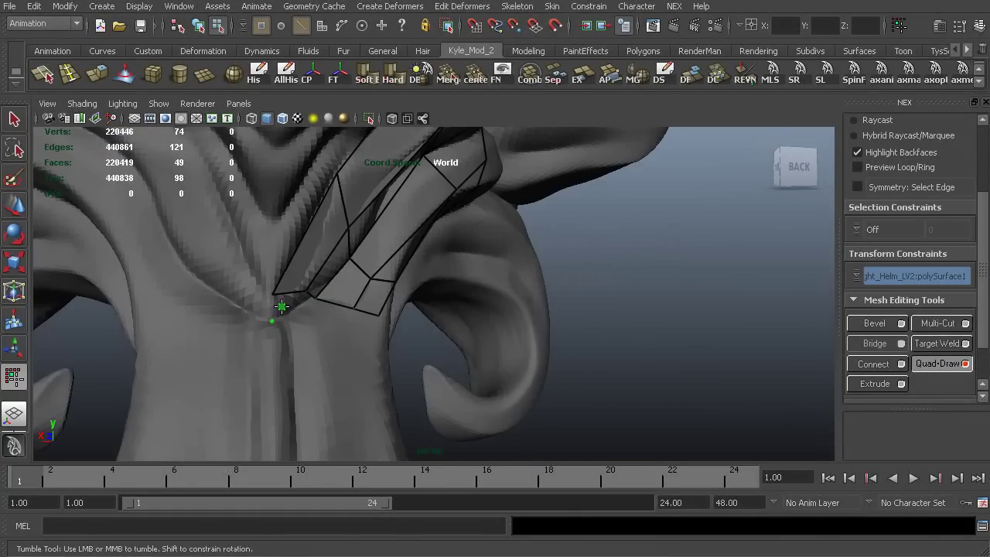
{"action": "mouse_move", "coordinate": [327, 336]}
{"action": "left_mouse_down", "text": "alt"}
{"action": "mouse_move", "coordinate": [306, 306]}
{"action": "mouse_move", "coordinate": [327, 332]}
{"action": "mouse_move", "coordinate": [341, 287]}
{"action": "mouse_move", "coordinate": [334, 299]}
{"action": "left_mouse_up", "text": "alt"}
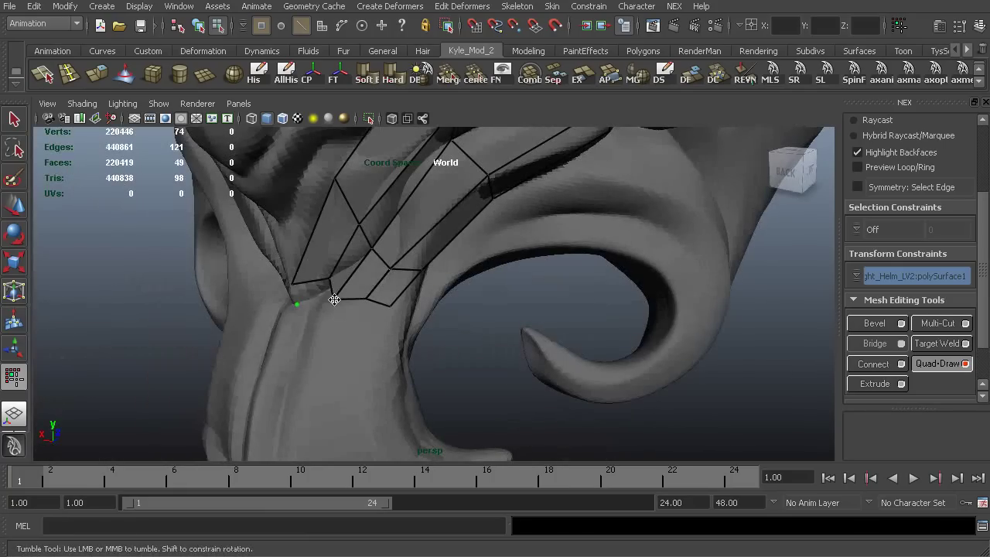
{"action": "left_click", "coordinate": [303, 291], "text": "shift"}
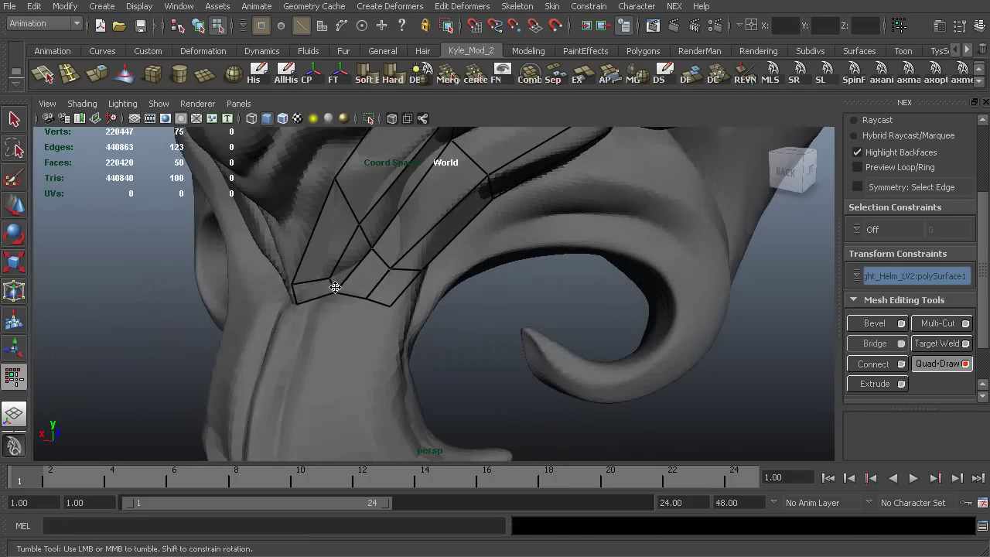
Place a row of four guide points across the chin piece, below the strip's tip and the raised band's lower end
{"action": "right_click_drag", "start_coordinate": [369, 268], "coordinate": [274, 279], "text": "alt"}
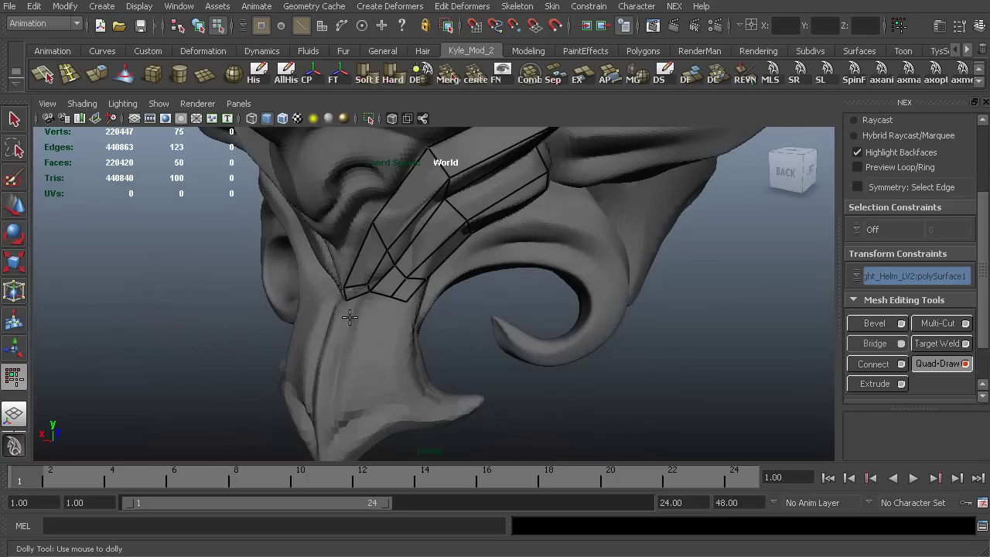
{"action": "mouse_move", "coordinate": [350, 317]}
{"action": "left_mouse_down", "text": "alt"}
{"action": "mouse_move", "coordinate": [358, 327]}
{"action": "mouse_move", "coordinate": [349, 331]}
{"action": "mouse_move", "coordinate": [317, 323]}
{"action": "mouse_move", "coordinate": [316, 311]}
{"action": "mouse_move", "coordinate": [422, 312]}
{"action": "mouse_move", "coordinate": [296, 325]}
{"action": "mouse_move", "coordinate": [347, 323]}
{"action": "left_mouse_up", "text": "alt"}
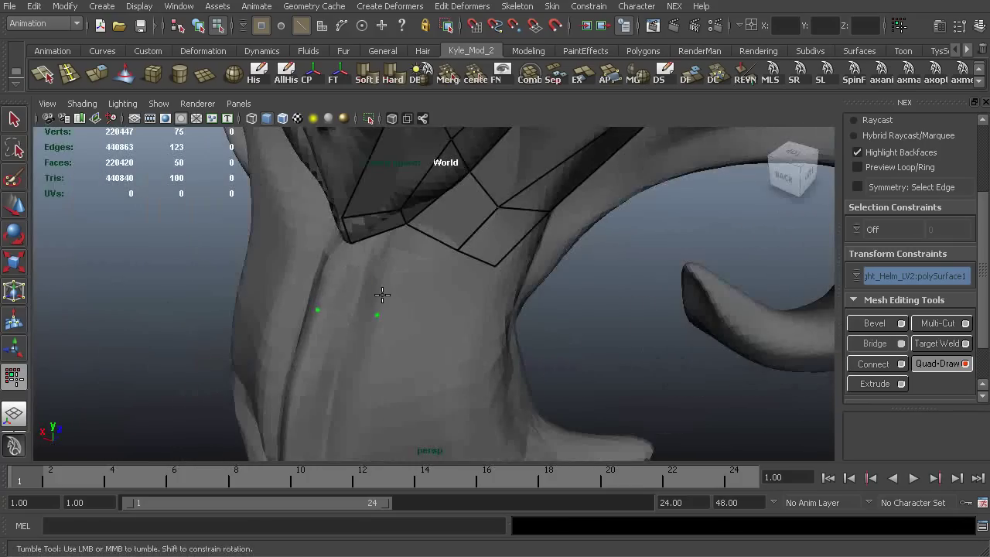
{"action": "left_click_drag", "start_coordinate": [382, 294], "coordinate": [417, 303], "text": "alt"}
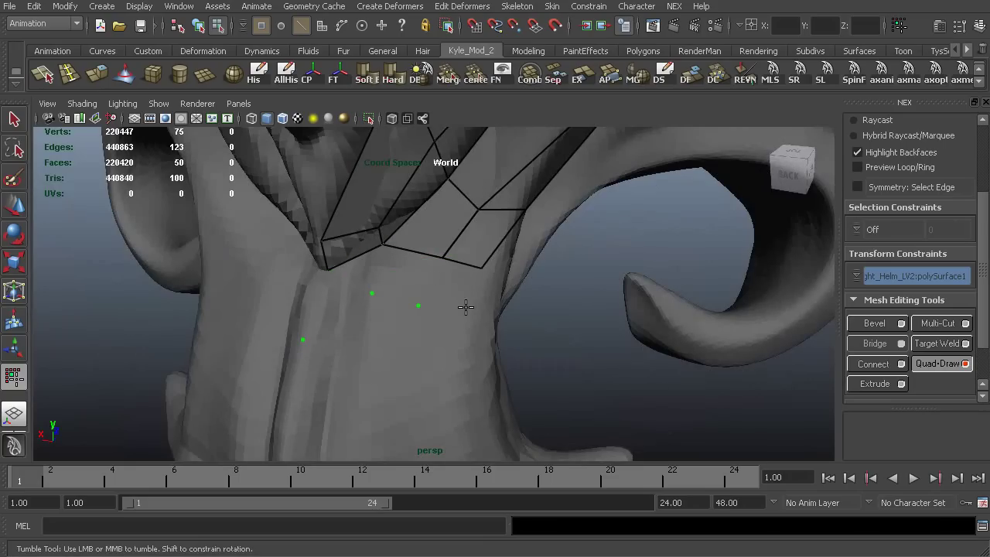
{"action": "mouse_move", "coordinate": [443, 292]}
{"action": "left_mouse_down", "text": "alt"}
{"action": "mouse_move", "coordinate": [453, 270]}
{"action": "mouse_move", "coordinate": [433, 316]}
{"action": "left_mouse_up", "text": "alt"}
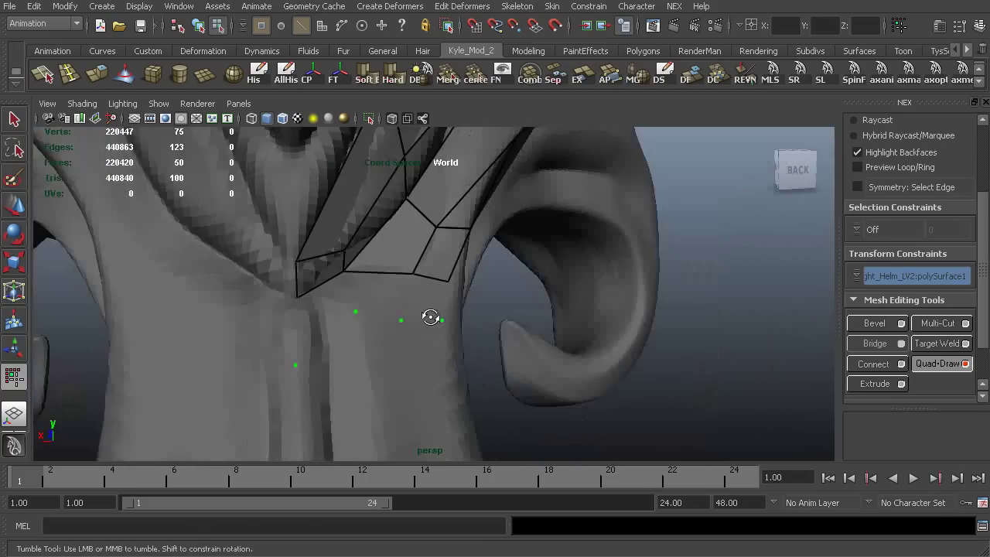
{"action": "left_click", "coordinate": [391, 301]}
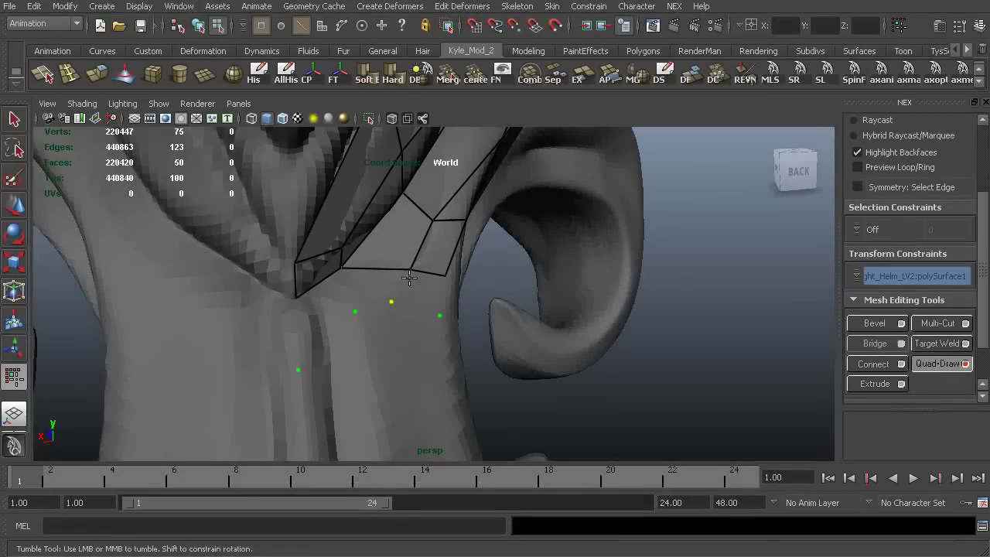
Reposition the guide points below the band and move the strip's tip vertex outward onto the chin piece's central crease
{"action": "left_click_drag", "start_coordinate": [426, 282], "coordinate": [383, 258], "text": "alt"}
{"action": "right_click_drag", "start_coordinate": [383, 259], "coordinate": [435, 266], "text": "alt"}
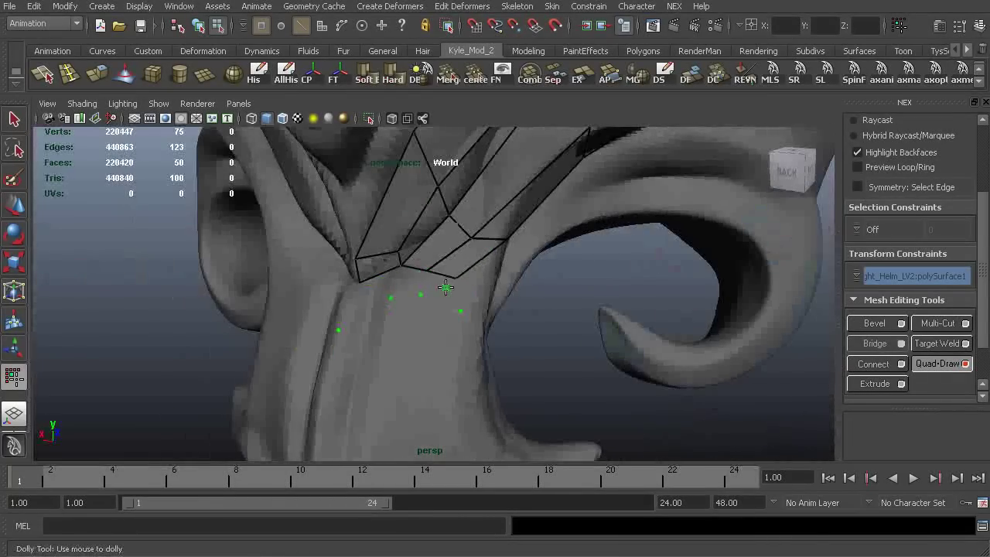
{"action": "scroll", "coordinate": [357, 252], "scroll_direction": "up", "scroll_amount": 3}
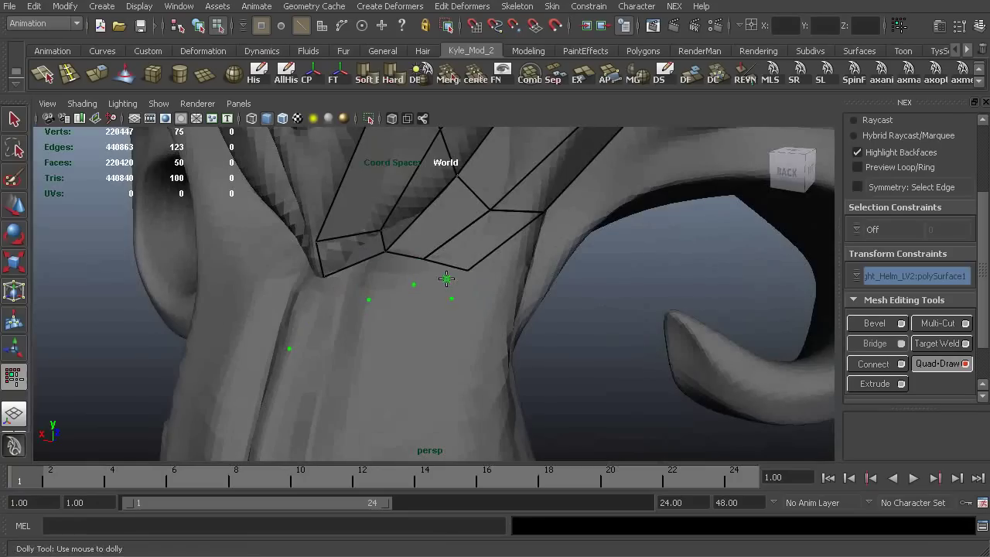
{"action": "right_click_drag", "start_coordinate": [361, 257], "coordinate": [426, 269], "text": "alt"}
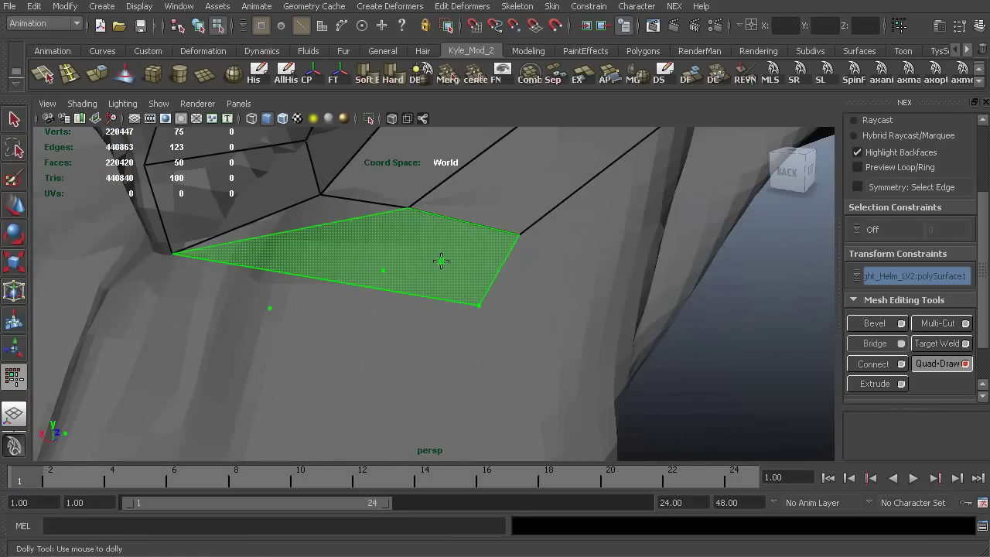
{"action": "right_click_drag", "start_coordinate": [501, 255], "coordinate": [355, 263], "text": "alt"}
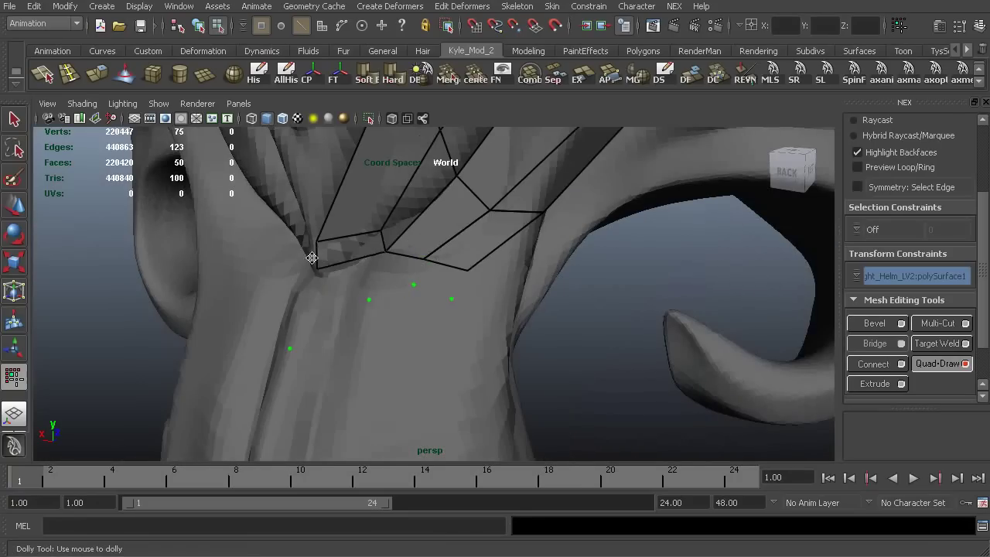
{"action": "left_click_drag", "start_coordinate": [313, 260], "coordinate": [300, 262]}
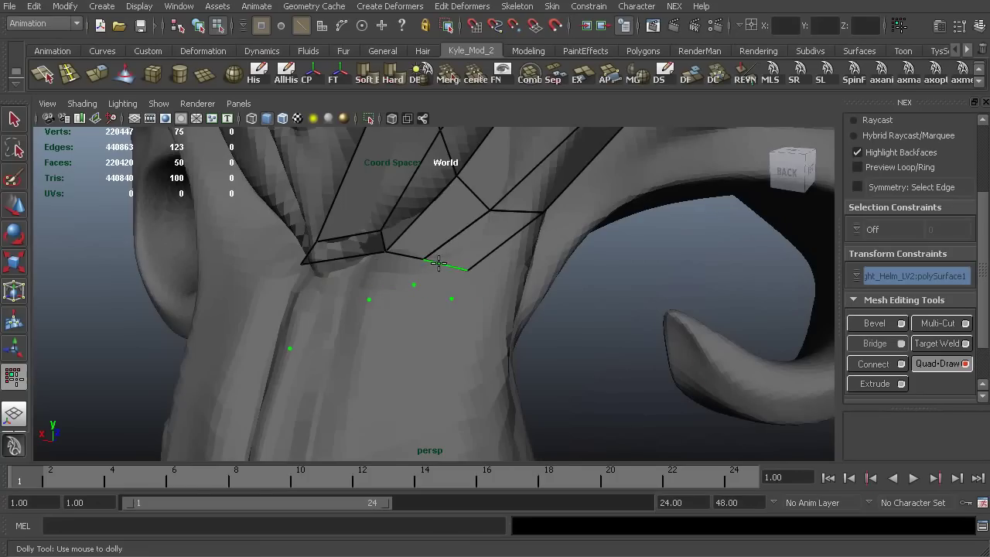
Examine the low-poly patches on the forehead, horn and cheek band from the front and side of the whole helmet
{"action": "mouse_move", "coordinate": [447, 277]}
{"action": "right_mouse_down", "text": "alt"}
{"action": "mouse_move", "coordinate": [482, 221]}
{"action": "mouse_move", "coordinate": [417, 267]}
{"action": "right_mouse_up", "text": "alt"}
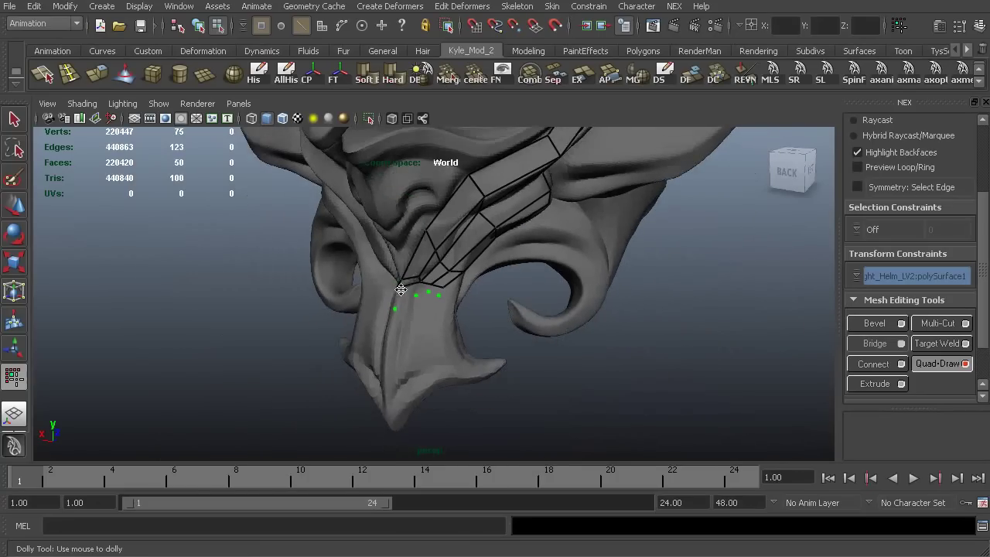
{"action": "right_click_drag", "start_coordinate": [479, 254], "coordinate": [417, 174], "text": "alt"}
{"action": "middle_click_drag", "start_coordinate": [415, 131], "coordinate": [403, 203], "text": "alt"}
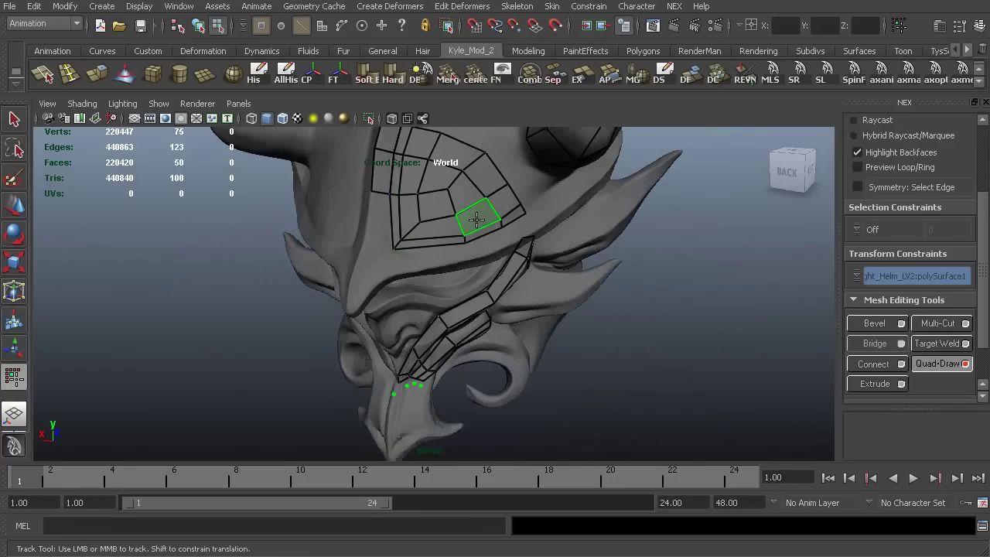
{"action": "right_click_drag", "start_coordinate": [601, 200], "coordinate": [547, 166], "text": "alt"}
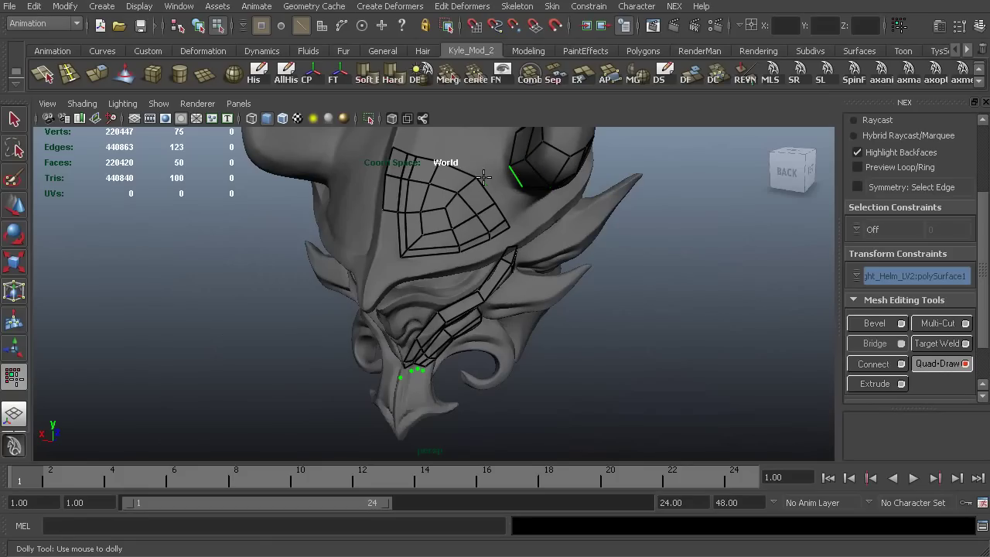
{"action": "left_click_drag", "start_coordinate": [516, 260], "coordinate": [457, 291], "text": "alt"}
{"action": "middle_click_drag", "start_coordinate": [439, 216], "coordinate": [430, 255], "text": "alt"}
{"action": "right_click_drag", "start_coordinate": [405, 261], "coordinate": [495, 262], "text": "alt"}
{"action": "left_click_drag", "start_coordinate": [516, 267], "coordinate": [598, 276], "text": "alt"}
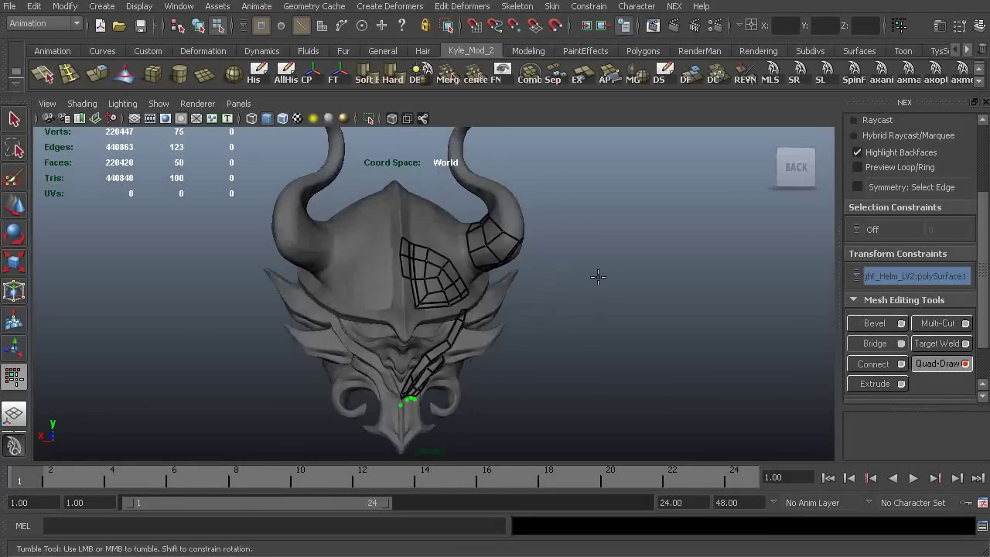
{"action": "right_click_drag", "start_coordinate": [598, 276], "coordinate": [464, 310], "text": "alt"}
{"action": "left_click_drag", "start_coordinate": [487, 243], "coordinate": [521, 243], "text": "alt"}
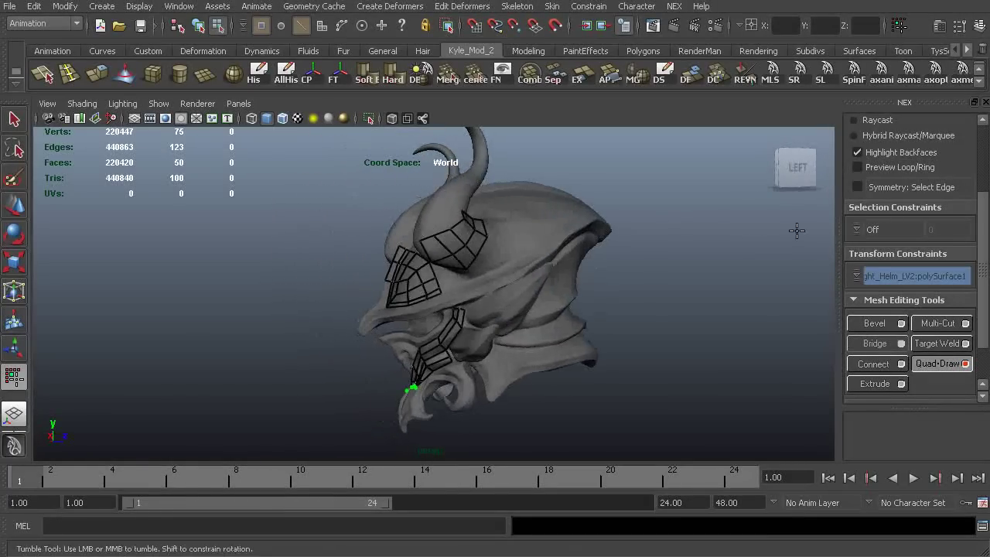
Draw a quad between the forehead patch's lower inner corner and the central ridge, using a guide point beside the ridge
{"action": "left_click_drag", "start_coordinate": [796, 229], "coordinate": [417, 271], "text": "alt"}
{"action": "right_click_drag", "start_coordinate": [337, 303], "coordinate": [526, 267], "text": "alt"}
{"action": "middle_click_drag", "start_coordinate": [347, 236], "coordinate": [456, 203], "text": "alt"}
{"action": "right_click_drag", "start_coordinate": [364, 301], "coordinate": [432, 319], "text": "alt"}
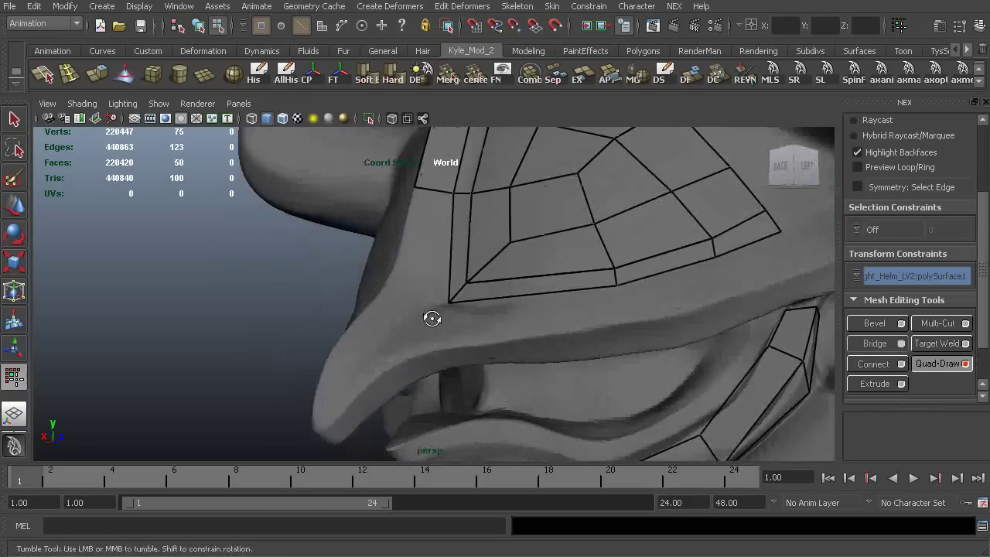
{"action": "left_click_drag", "start_coordinate": [431, 318], "coordinate": [412, 316], "text": "alt"}
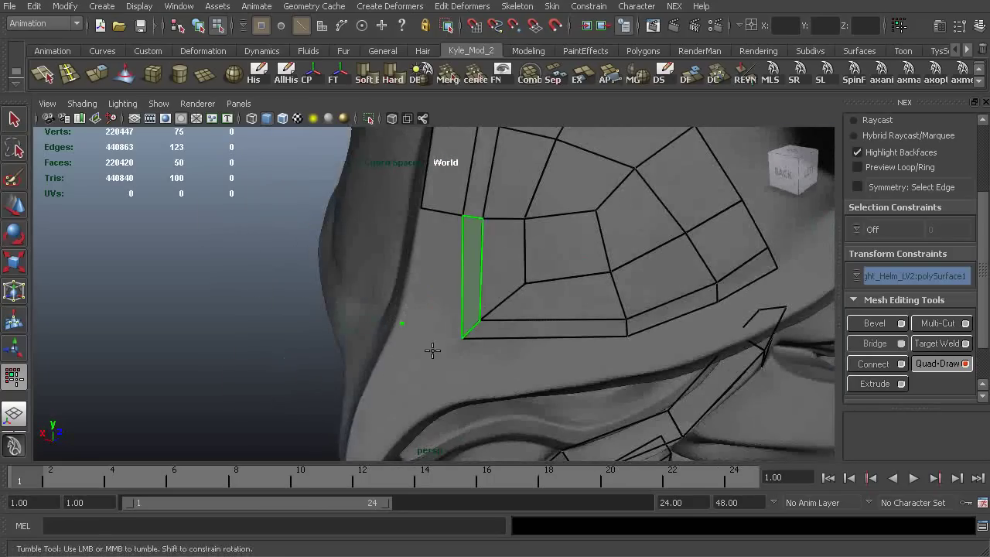
{"action": "left_click_drag", "start_coordinate": [433, 348], "coordinate": [444, 277], "text": "alt"}
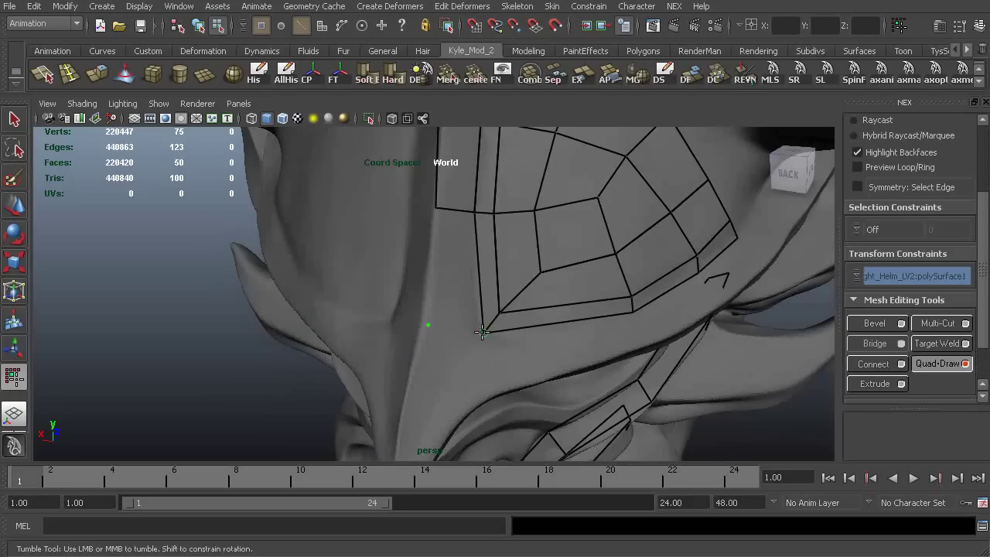
{"action": "left_click_drag", "start_coordinate": [481, 332], "coordinate": [458, 313]}
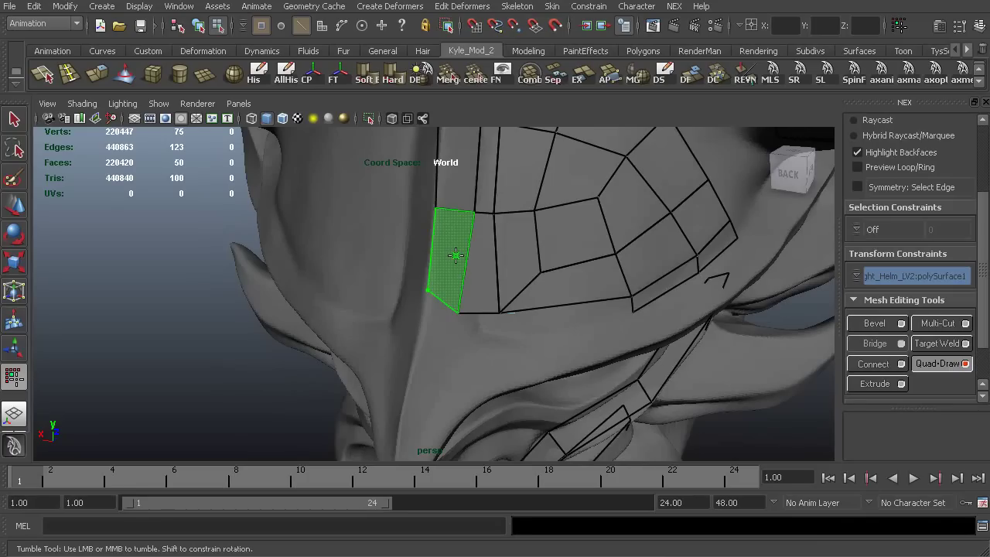
{"action": "left_click", "coordinate": [455, 252], "text": "shift"}
Move the new forehead quad's lower vertices down toward the brow to even out the patch's lower border
{"action": "left_click_drag", "start_coordinate": [428, 290], "coordinate": [480, 314]}
{"action": "mouse_move", "coordinate": [481, 314]}
{"action": "right_mouse_down", "text": "alt"}
{"action": "mouse_move", "coordinate": [453, 232]}
{"action": "mouse_move", "coordinate": [474, 296]}
{"action": "right_mouse_up", "text": "alt"}
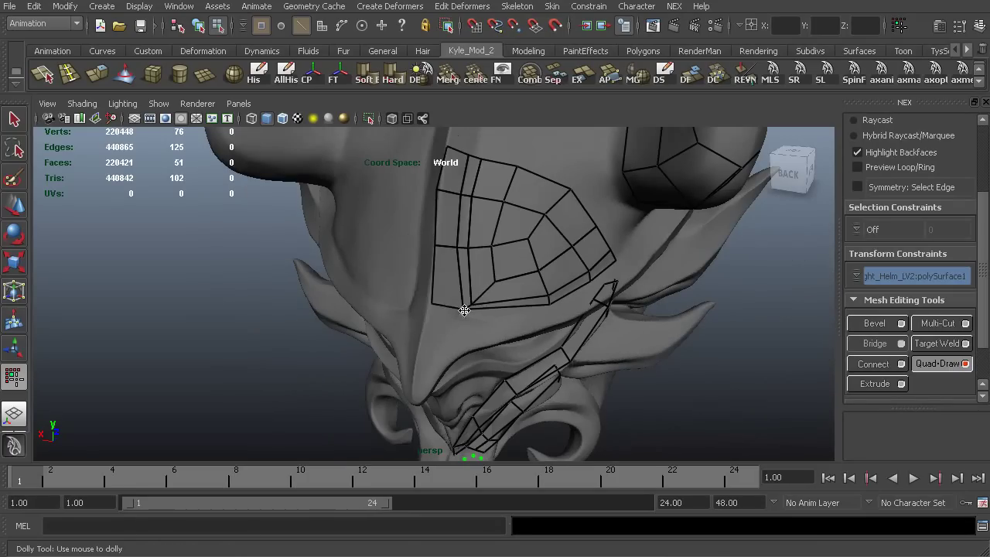
{"action": "left_click_drag", "start_coordinate": [464, 310], "coordinate": [465, 320]}
{"action": "right_click_drag", "start_coordinate": [427, 255], "coordinate": [572, 242], "text": "alt"}
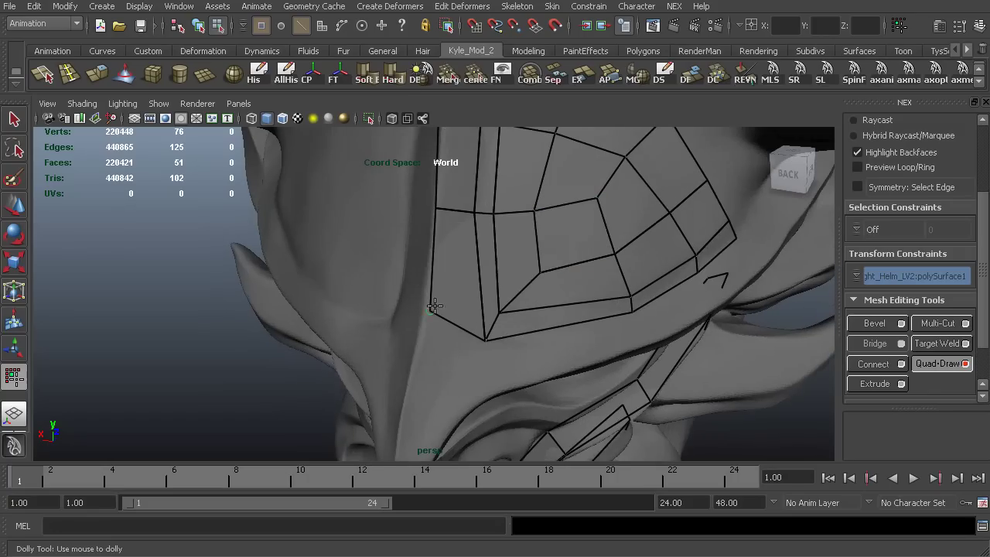
{"action": "right_click_drag", "start_coordinate": [495, 294], "coordinate": [362, 217], "text": "alt"}
{"action": "left_click_drag", "start_coordinate": [634, 299], "coordinate": [546, 298], "text": "alt"}
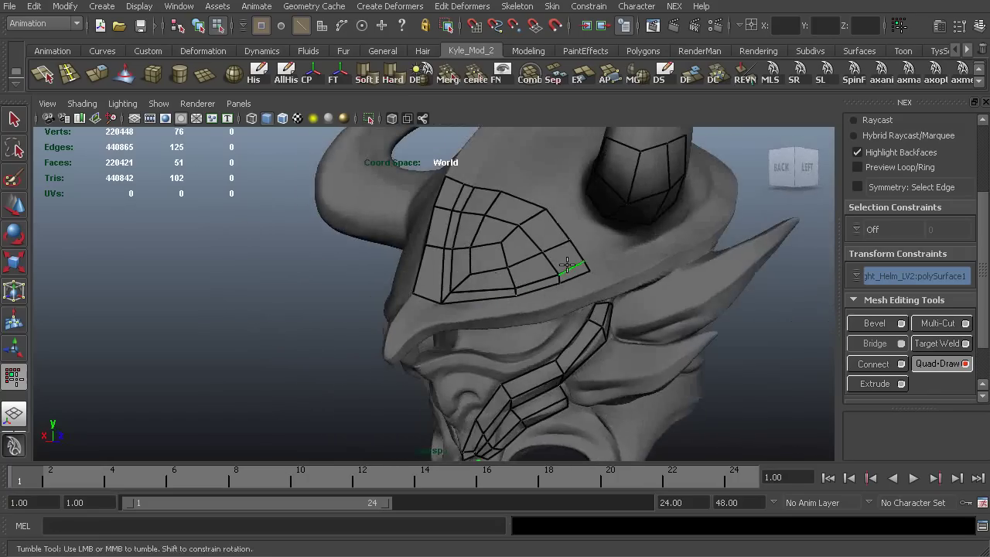
{"action": "right_click_drag", "start_coordinate": [567, 265], "coordinate": [442, 224], "text": "alt"}
{"action": "right_click_drag", "start_coordinate": [539, 247], "coordinate": [443, 221], "text": "alt"}
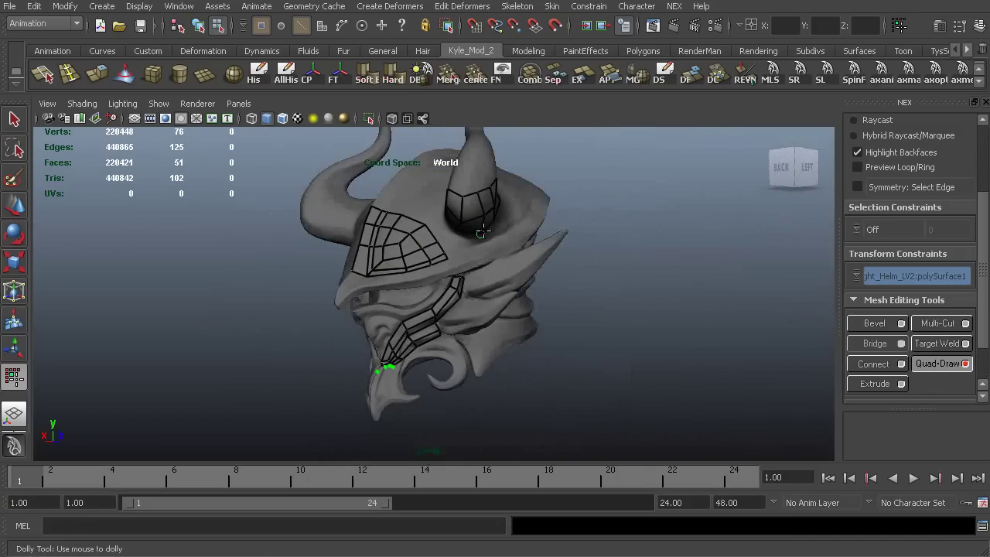